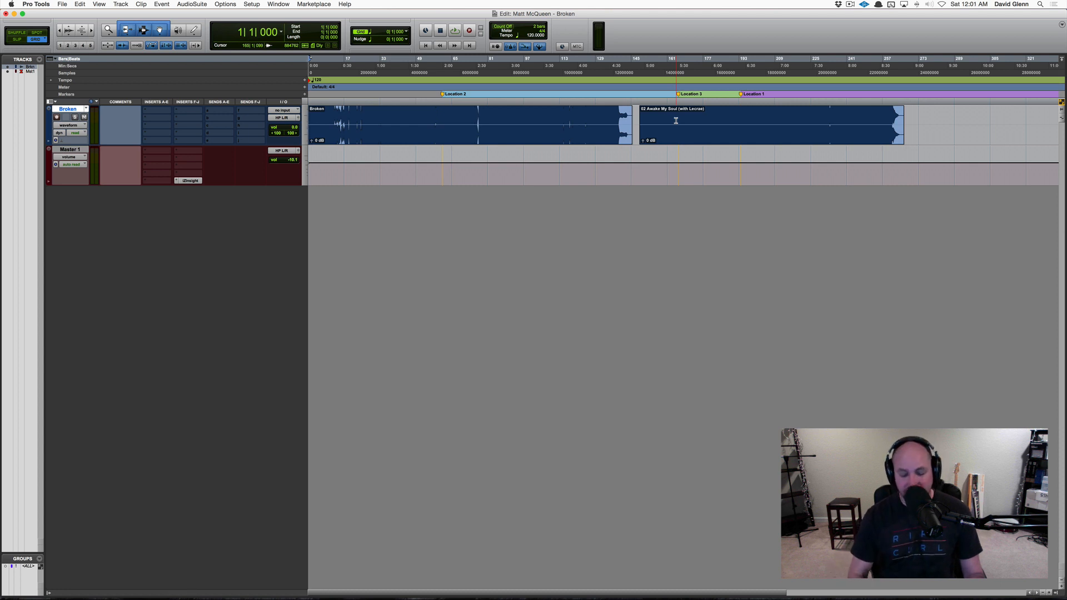
Step: Play the Broken clip from the session start and from bar 60 near the Location 2 marker
key(space)
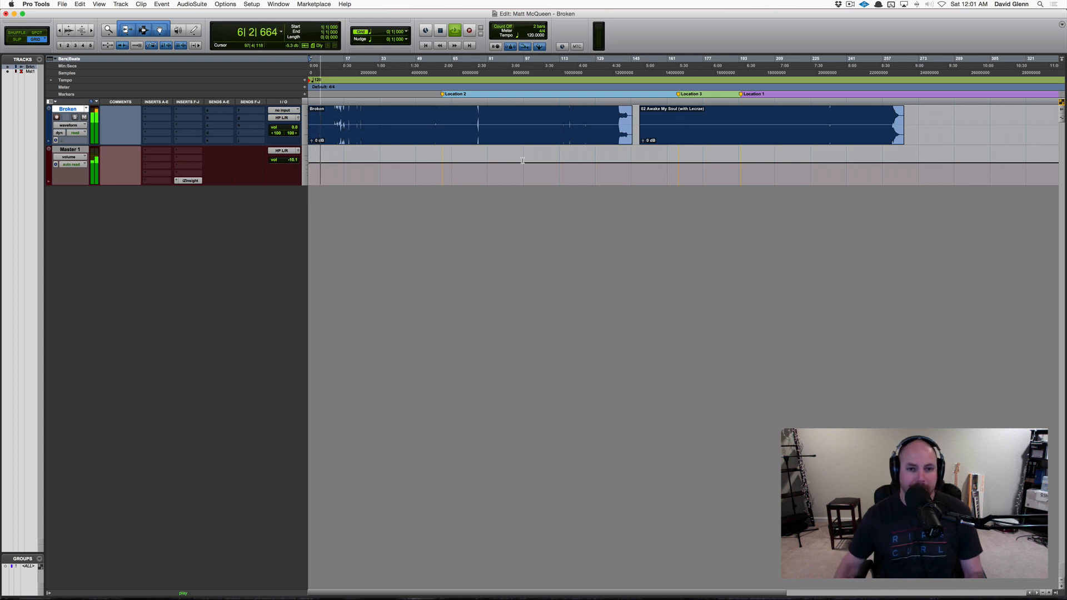
click(441, 122)
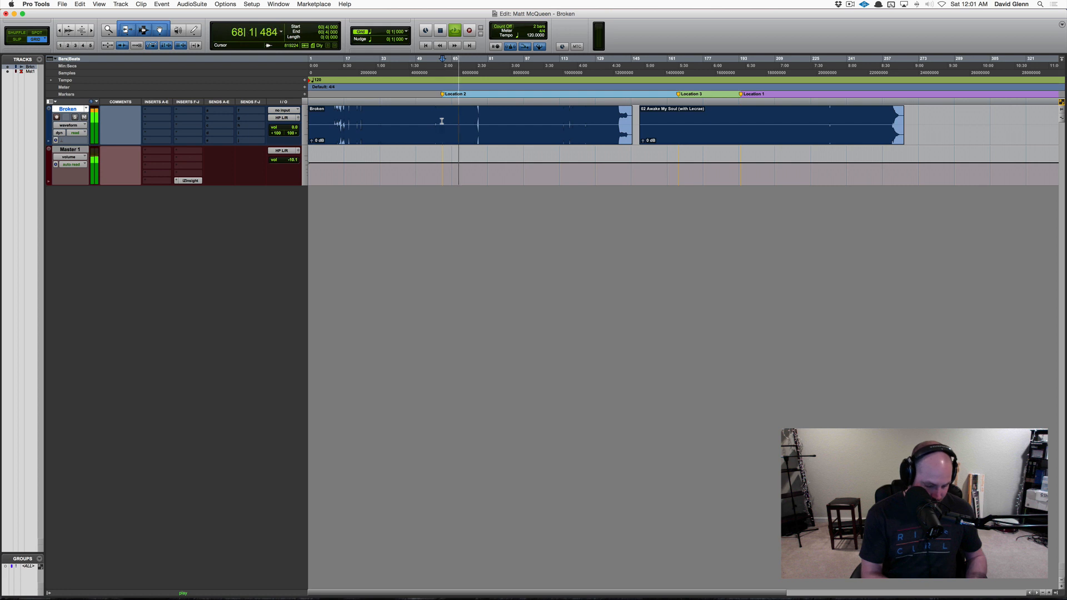
key(space)
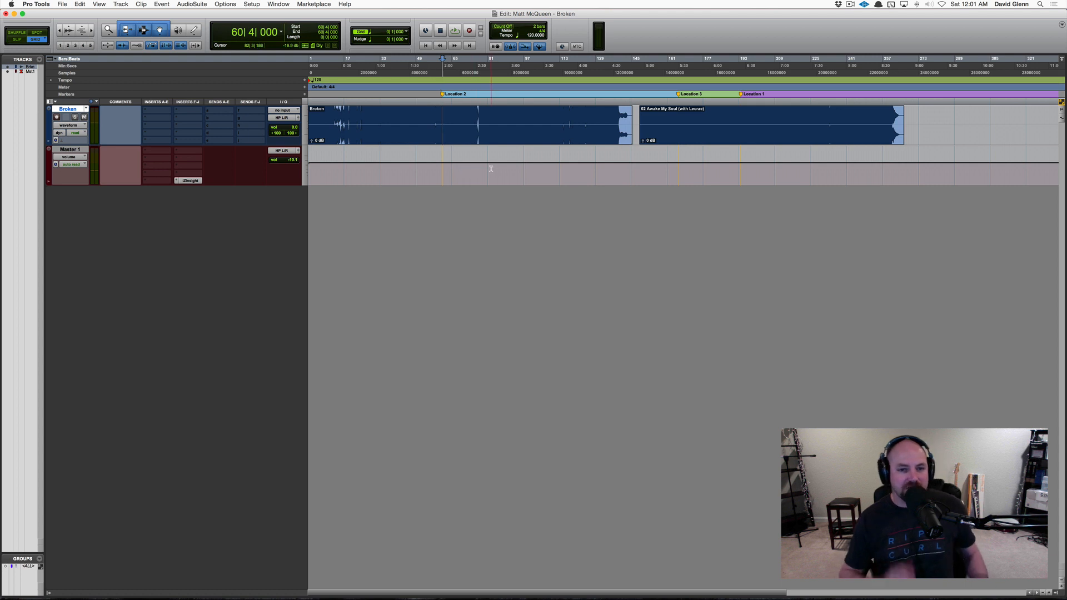
Step: Audition the Awake My Soul clip from Location 3, Location 1 and bar 214, and return the playback start to Location 2
click(678, 162)
key(space)
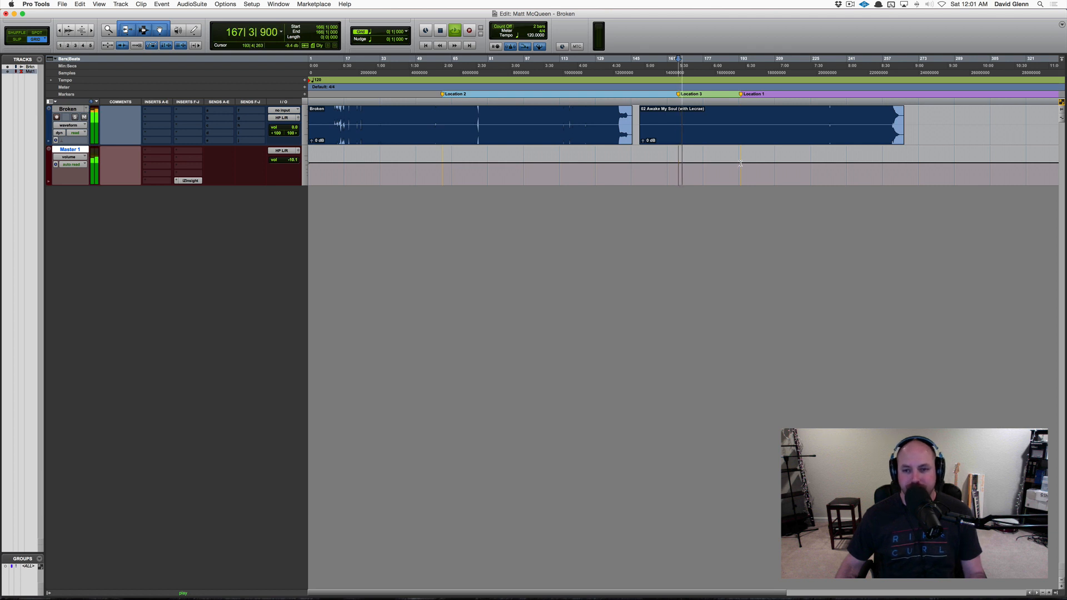
click(741, 163)
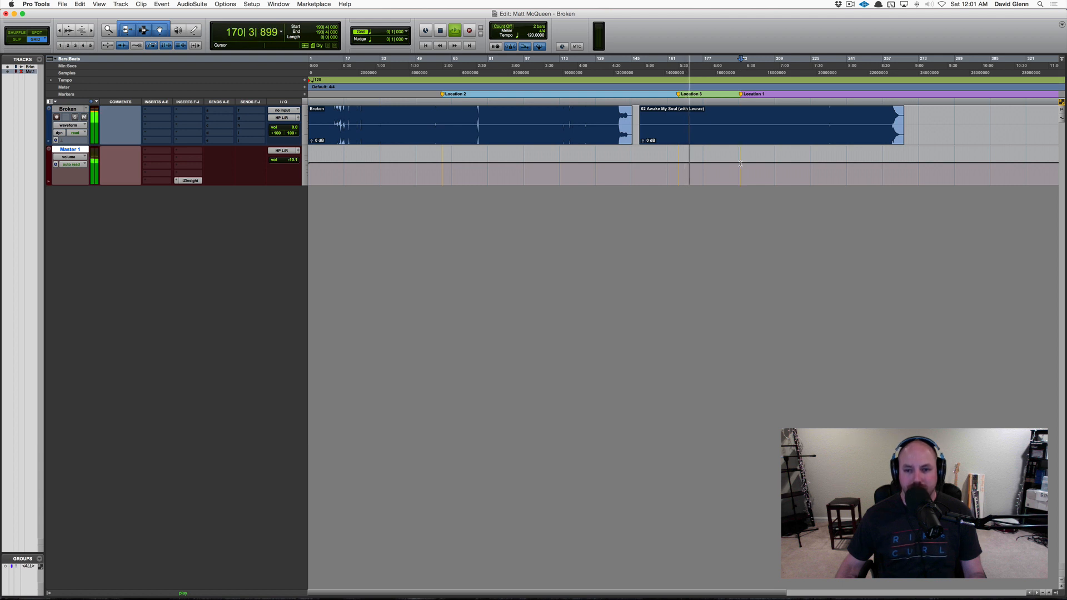
key(space)
key(space)
click(788, 162)
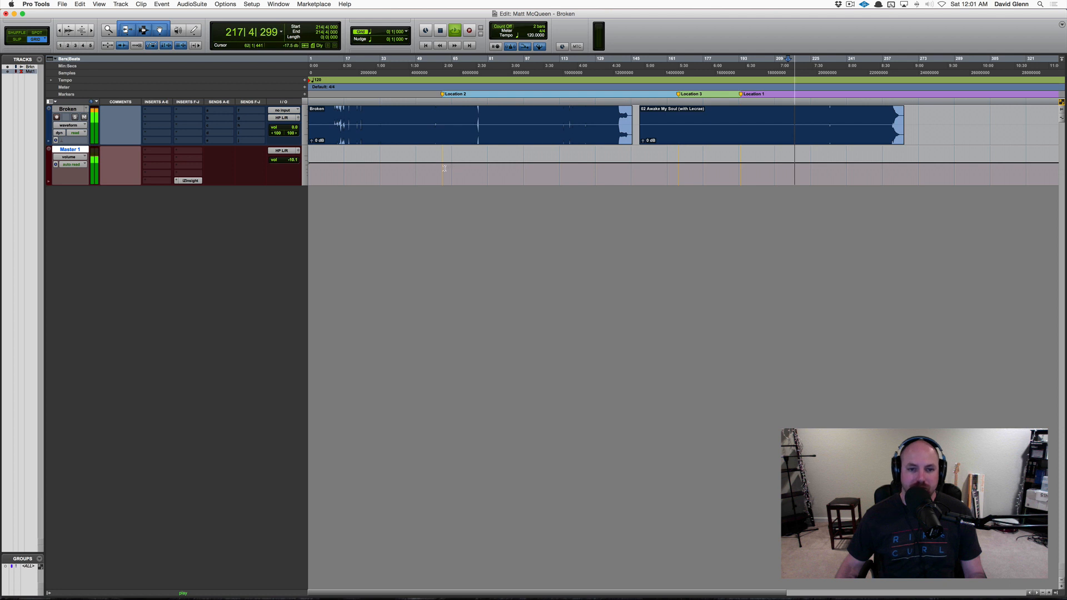
key(space)
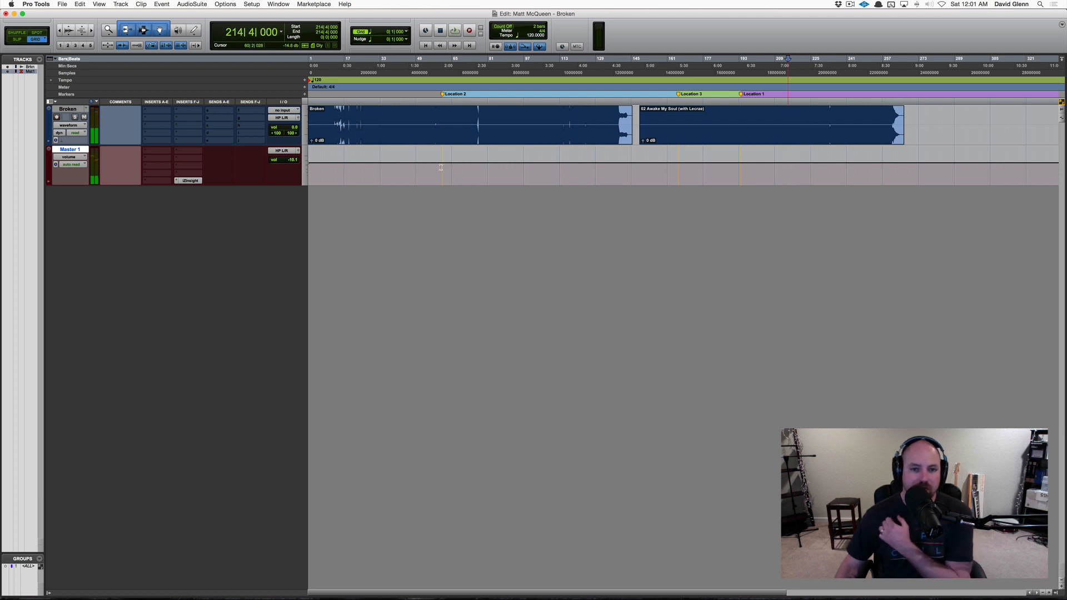
click(443, 166)
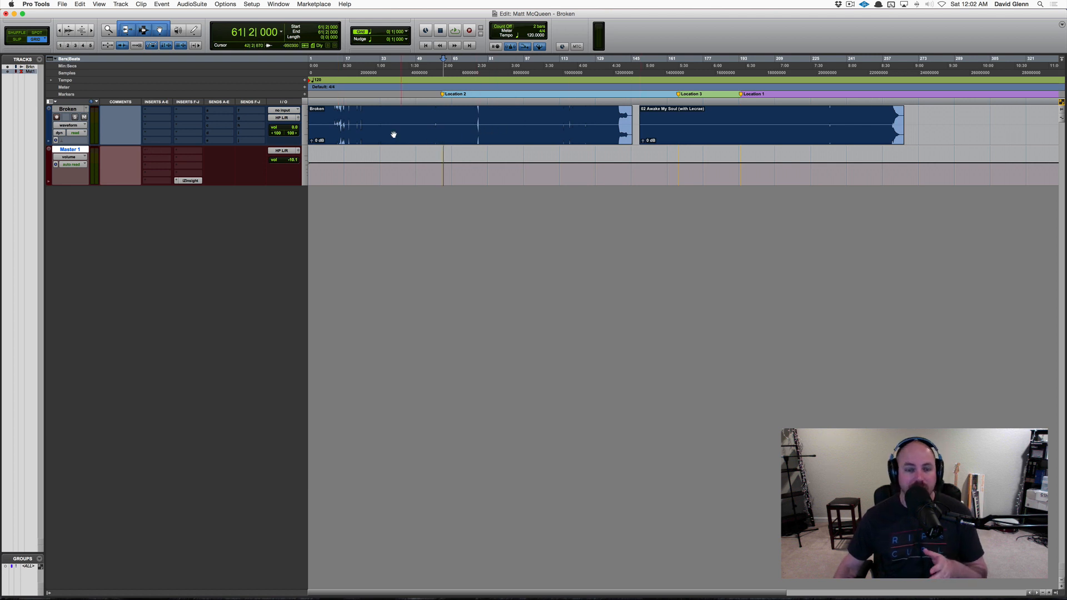
Step: Insert the stereo multichannel FabFilter Pro-Q 2 in the first insert slot of Master 1
click(148, 154)
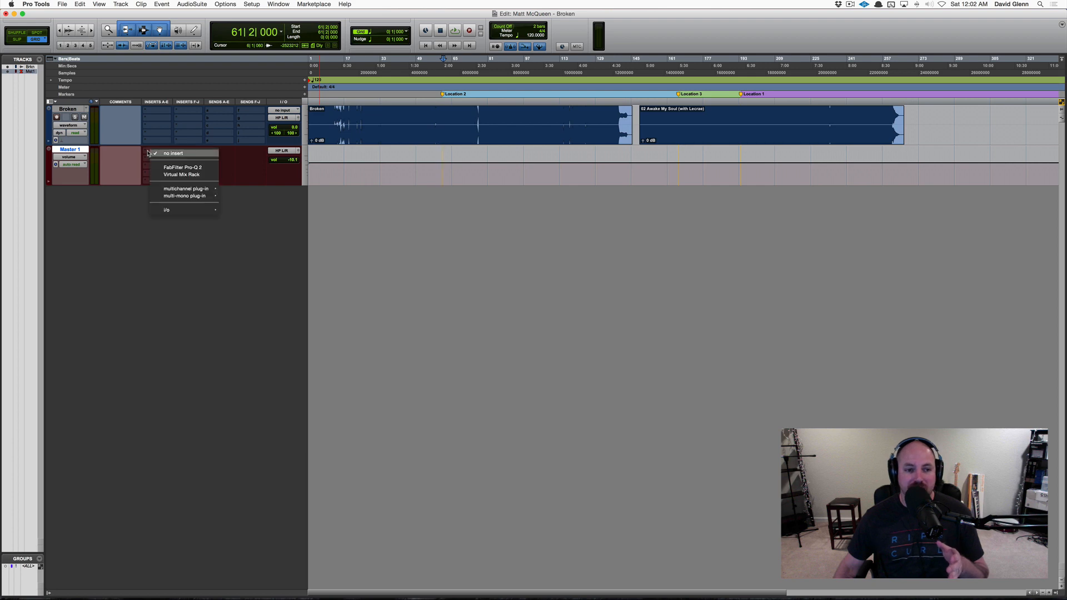
mouse_move(256, 191)
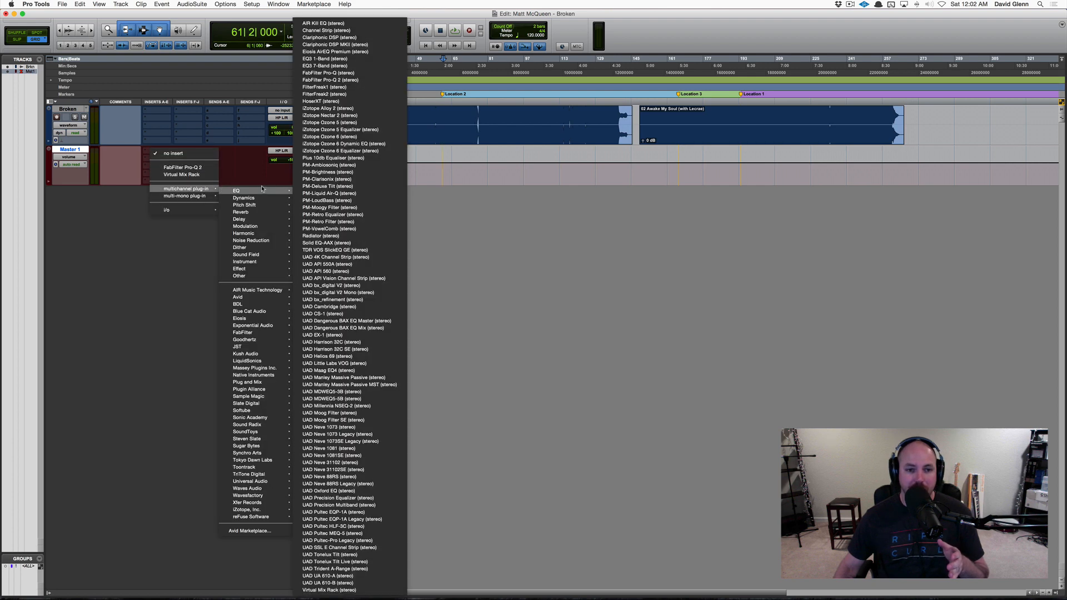
click(334, 80)
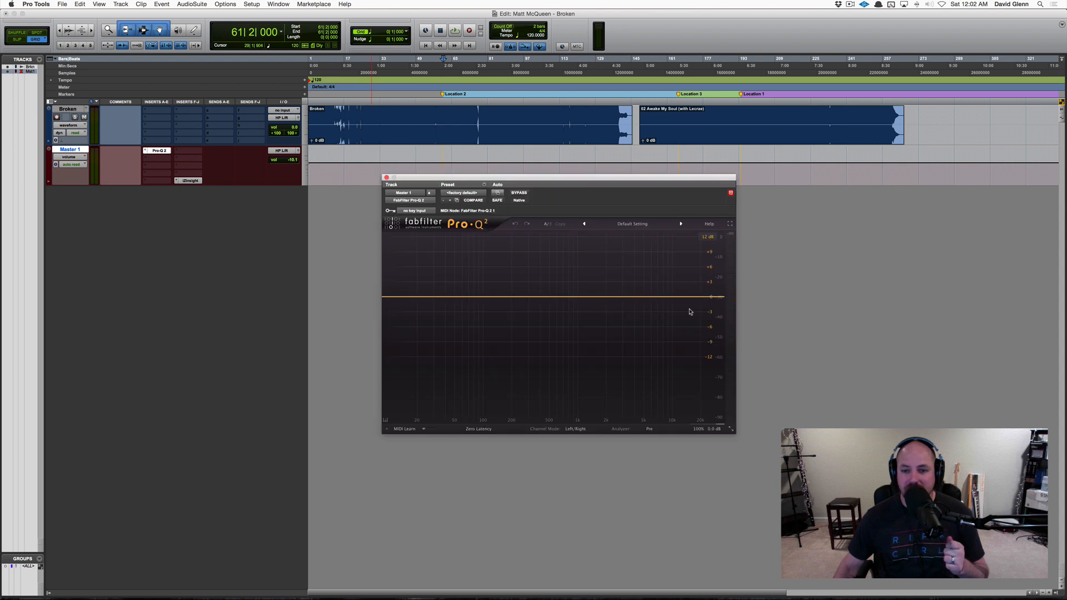
Step: Add a high-cut band at about 7480 Hz in Pro-Q 2 and set its slope to 24 dB/oct
click(712, 298)
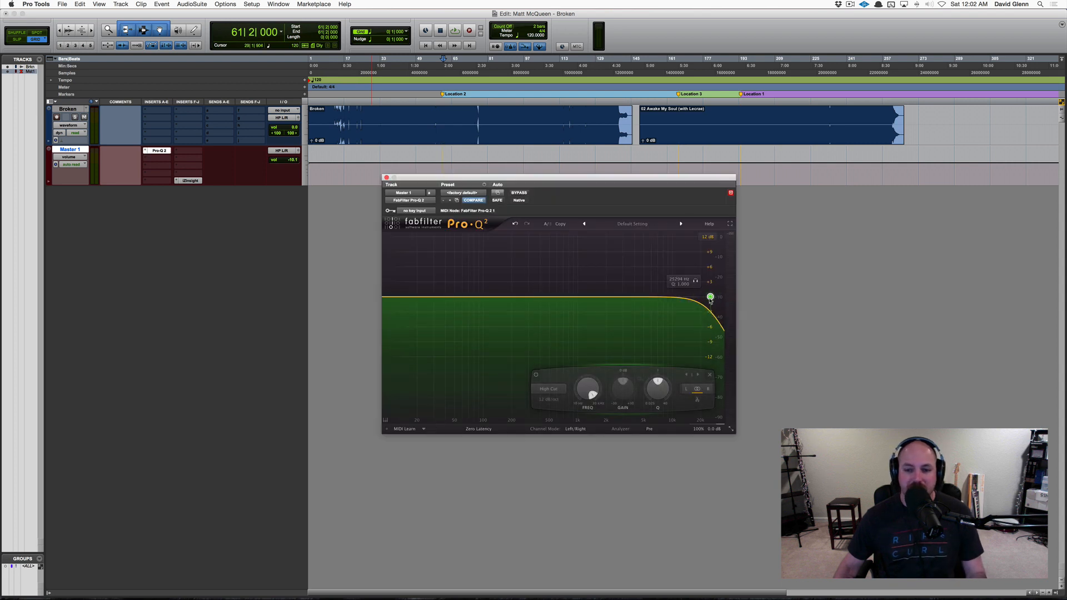
drag(711, 297, 660, 299)
click(549, 400)
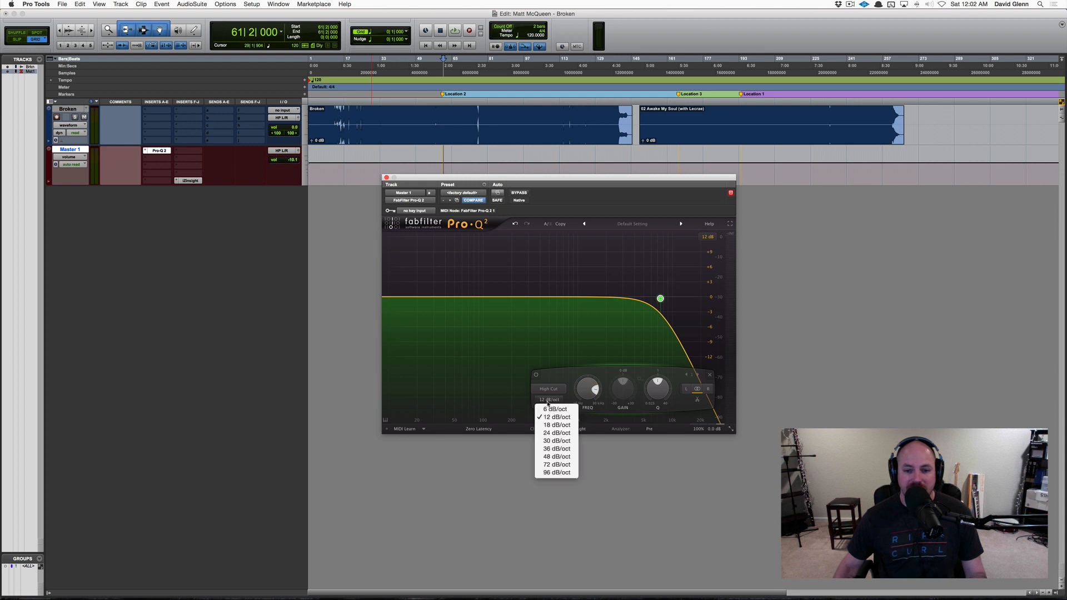
click(556, 433)
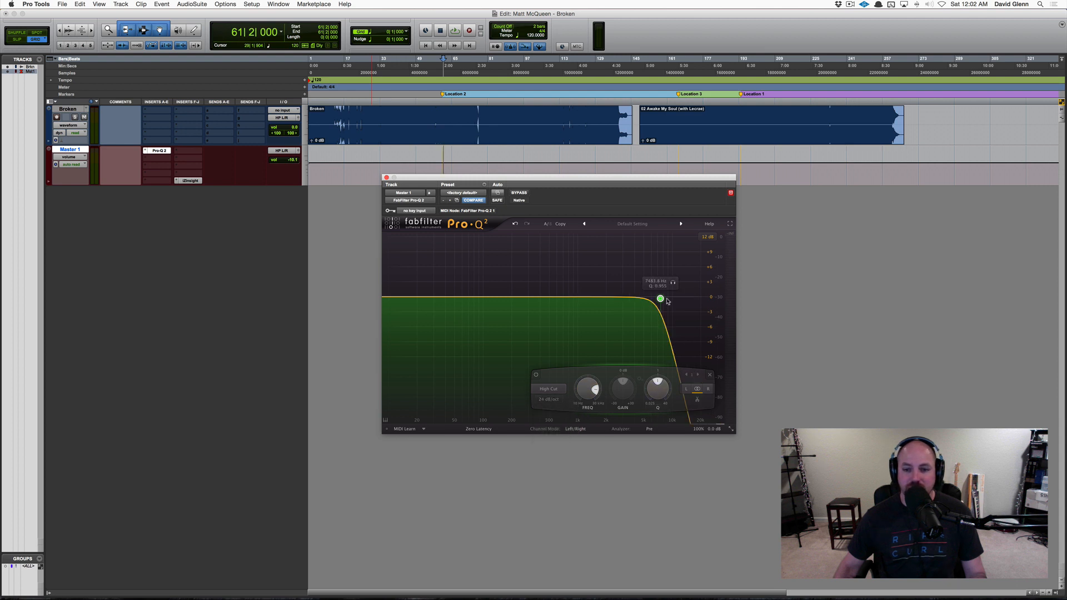
Step: Set the high-cut band's frequency to 30 Hz, reset its Q to 1, and place the playback start at bar 61
mouse_move(656, 394)
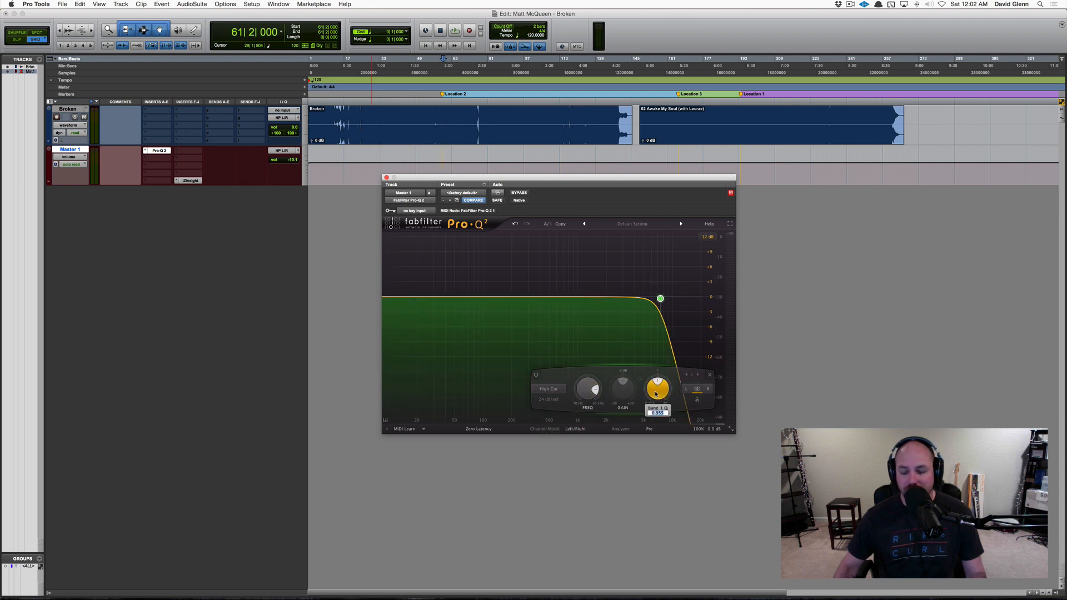
mouse_move(585, 393)
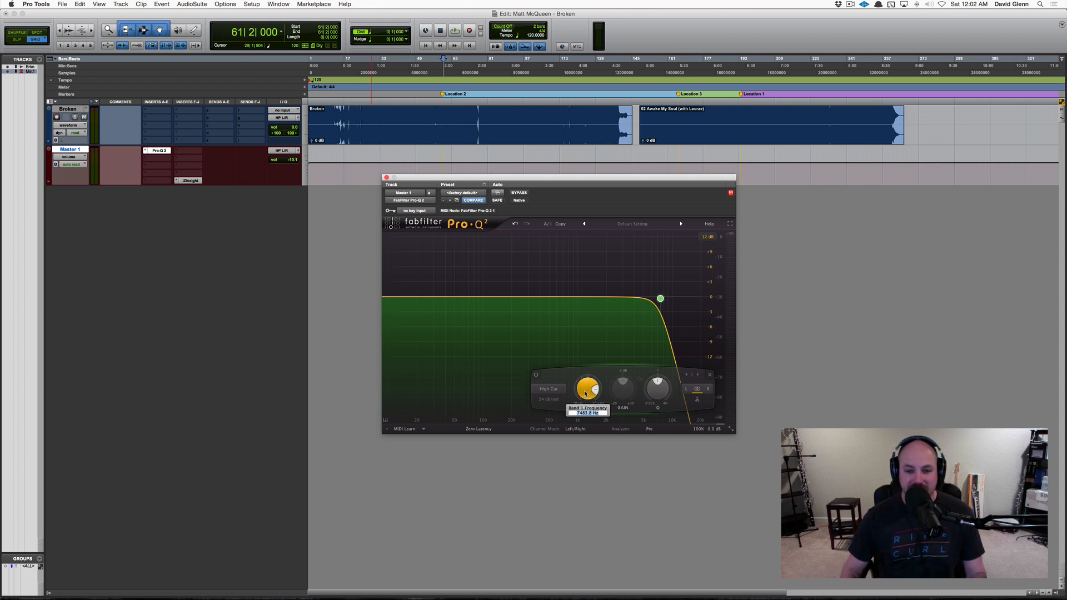
text(30)
key(Return)
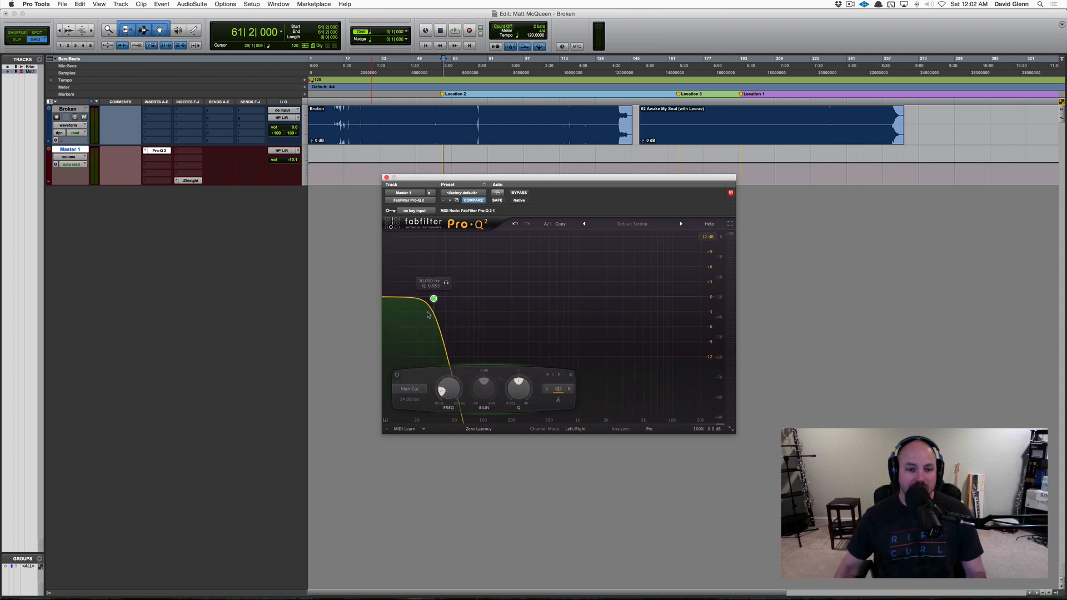
click(450, 119)
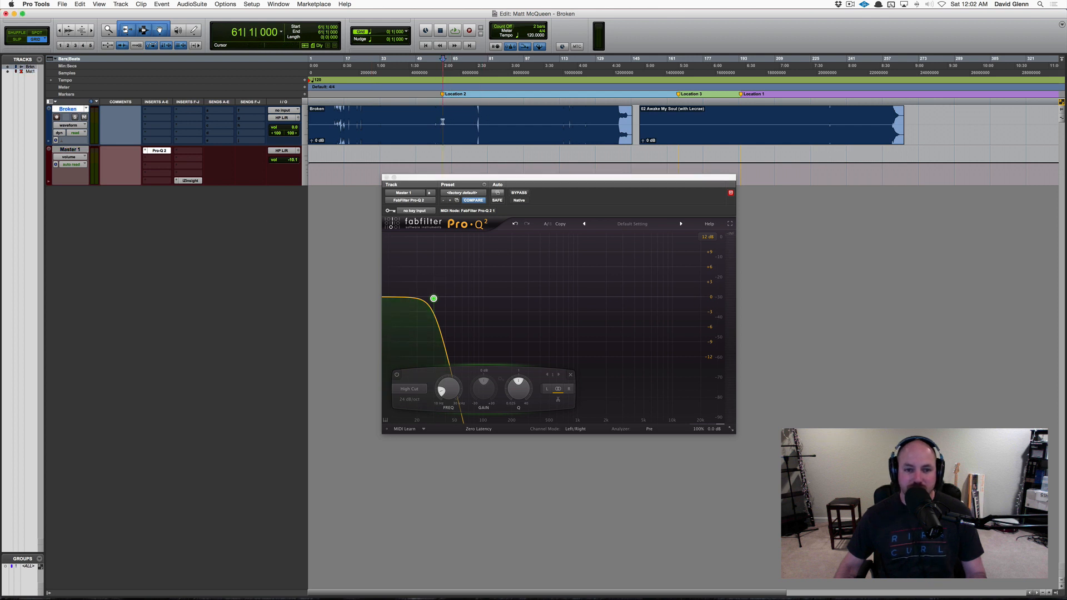
alt+click(516, 388)
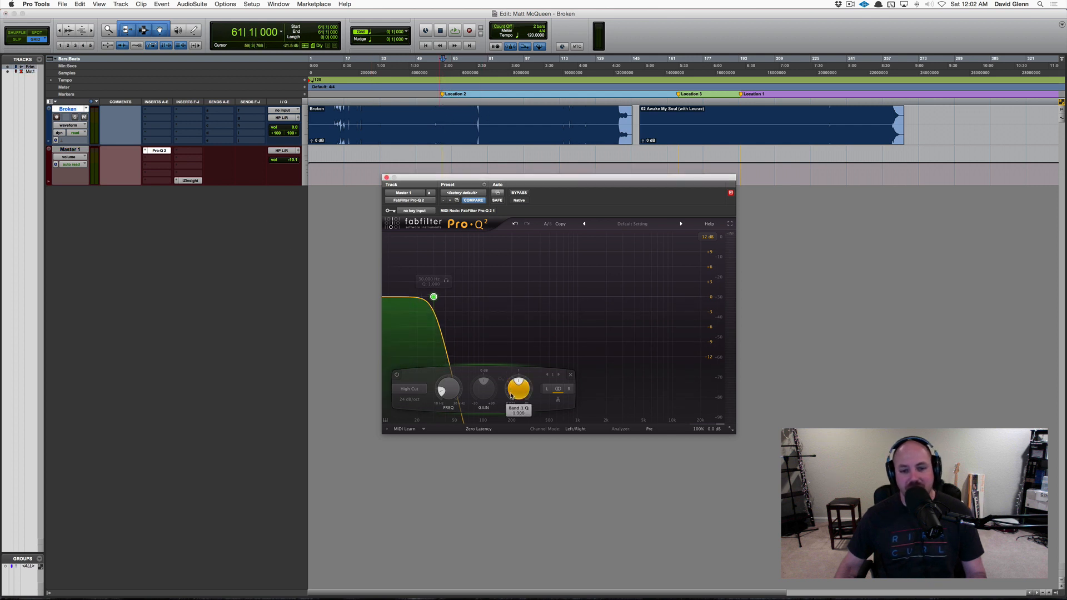
Step: Compare the sub-bass of Broken at Location 2 with Awake My Soul at Location 3 through the 30 Hz high cut
key(space)
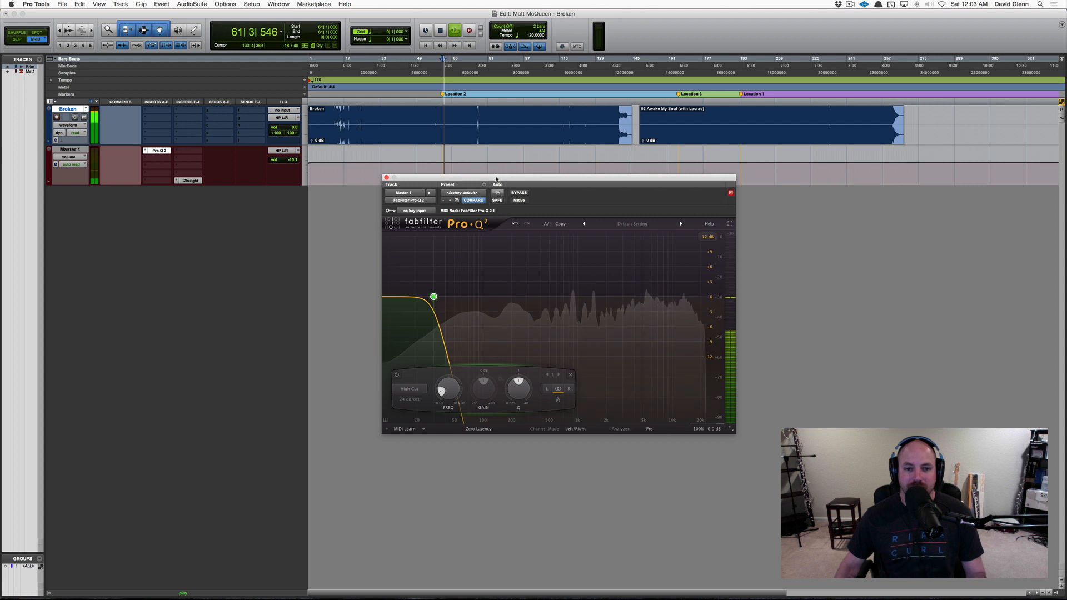
key(space)
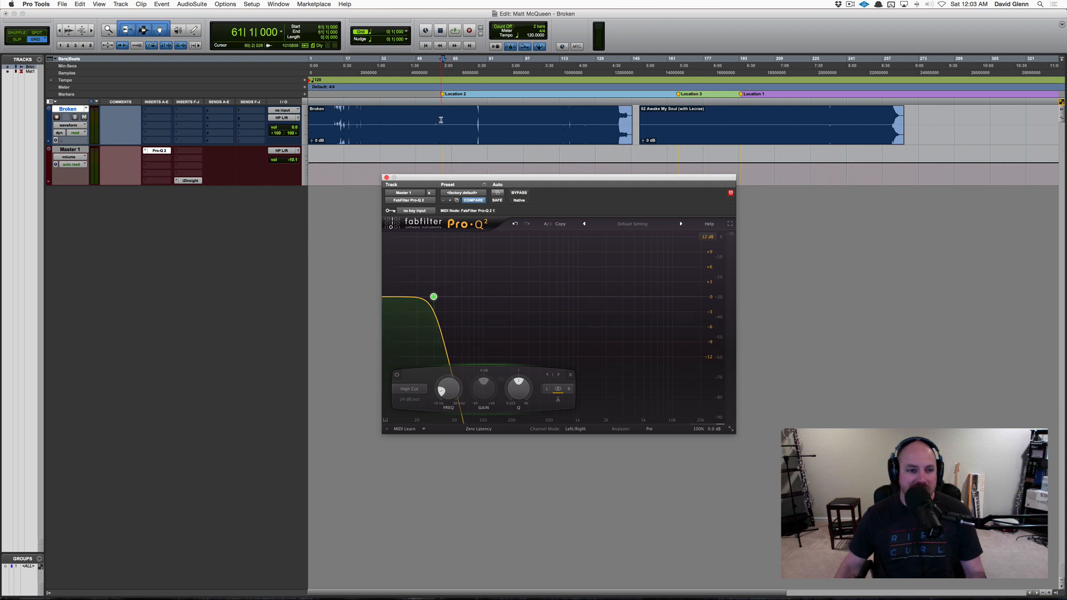
key(space)
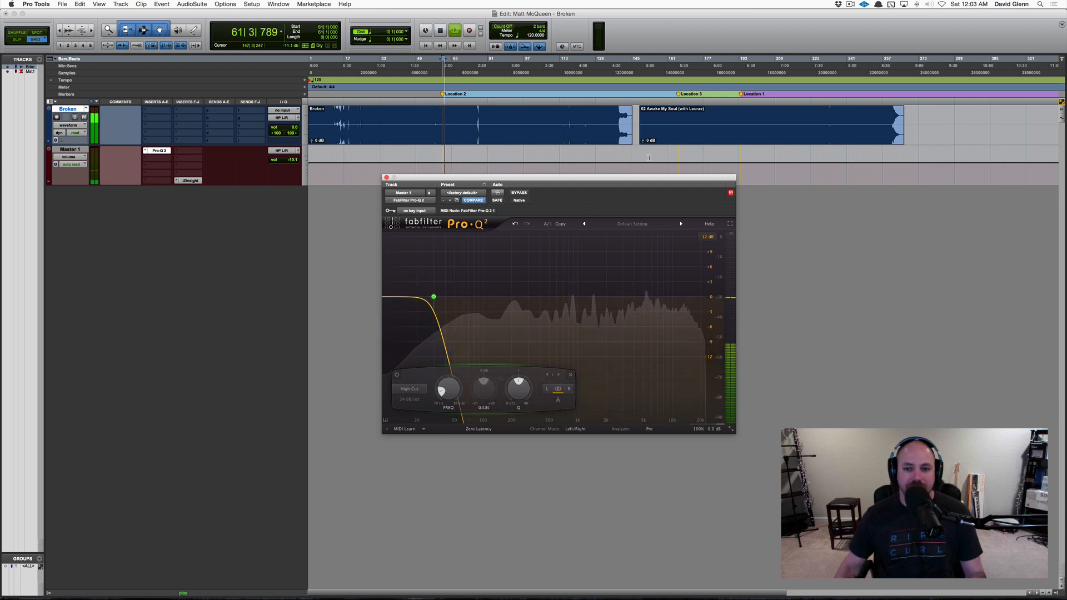
click(678, 121)
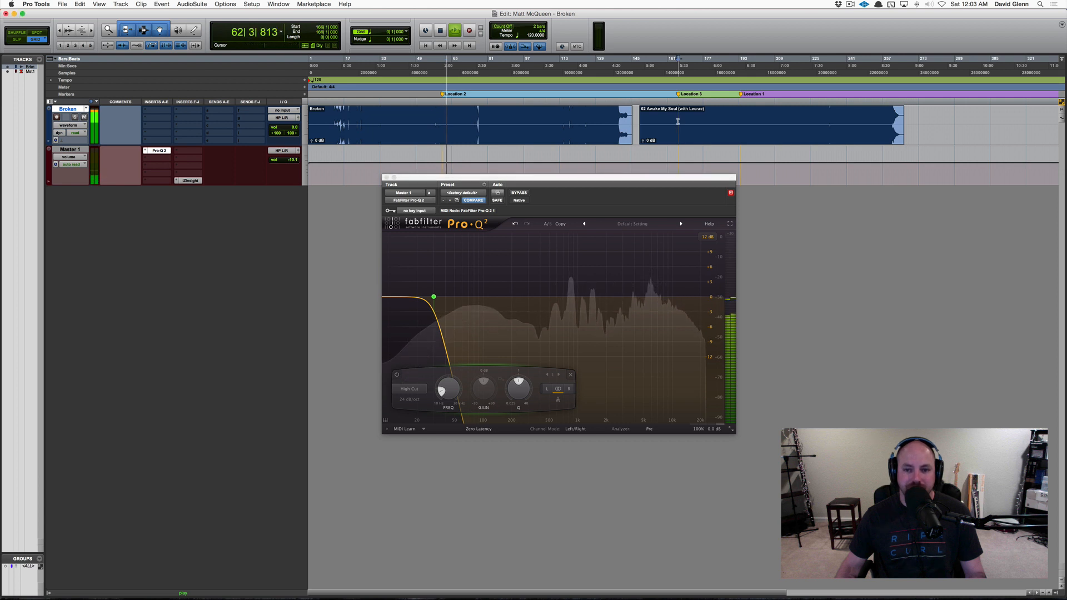
key(space)
key(space)
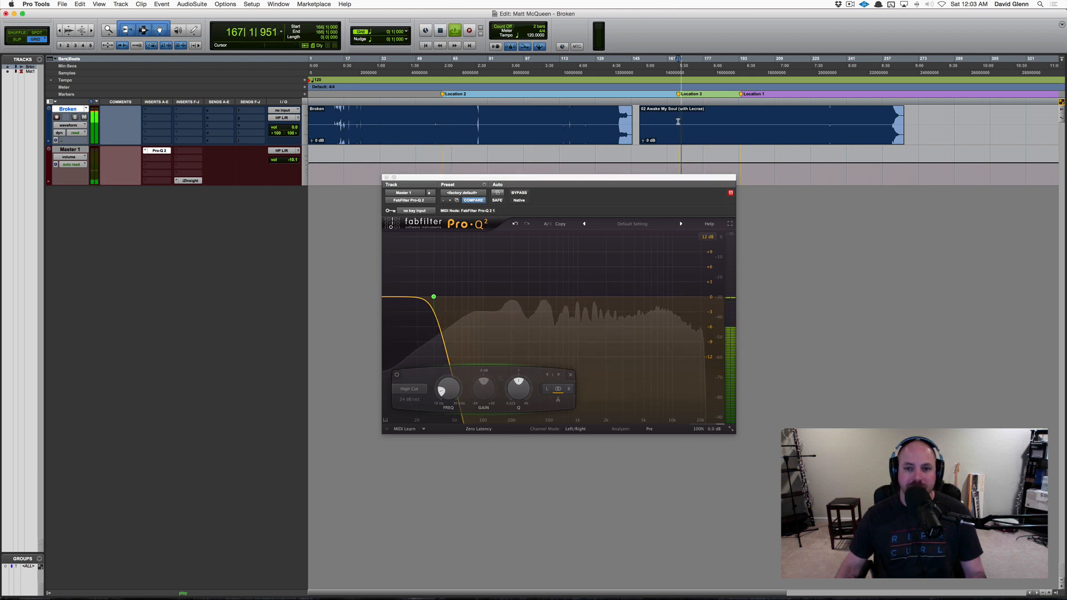
key(space)
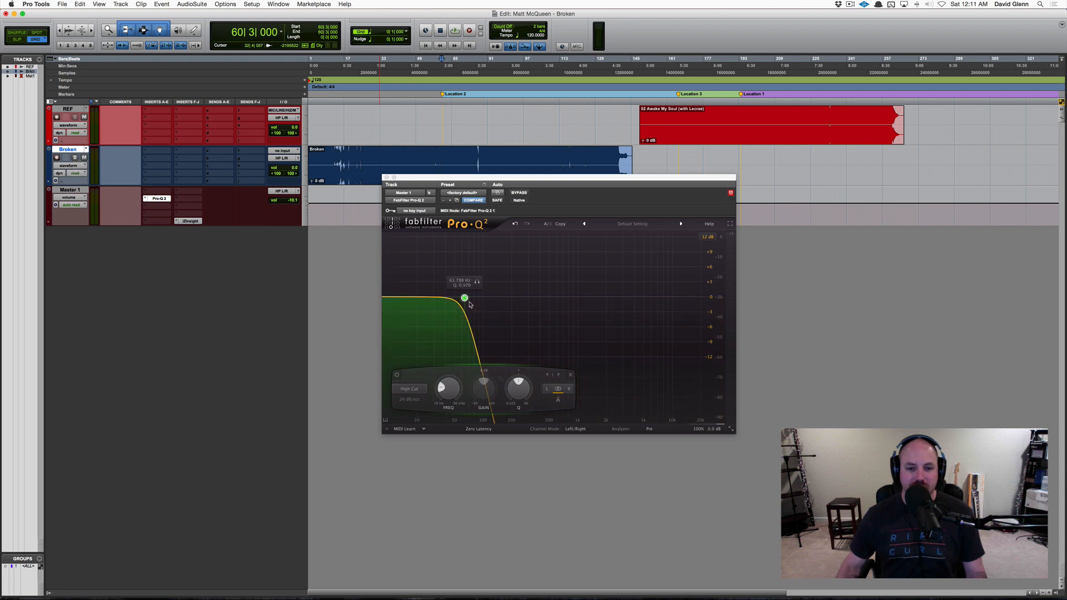
Step: Lower the high-cut frequency to about 36 Hz and select the Broken track
drag(469, 304, 442, 300)
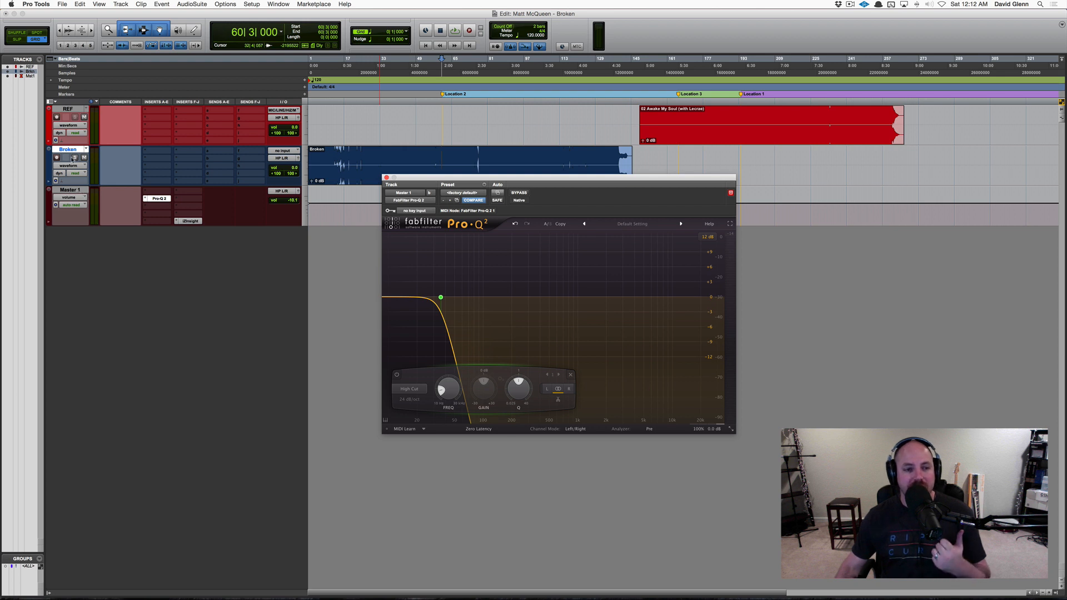
click(73, 113)
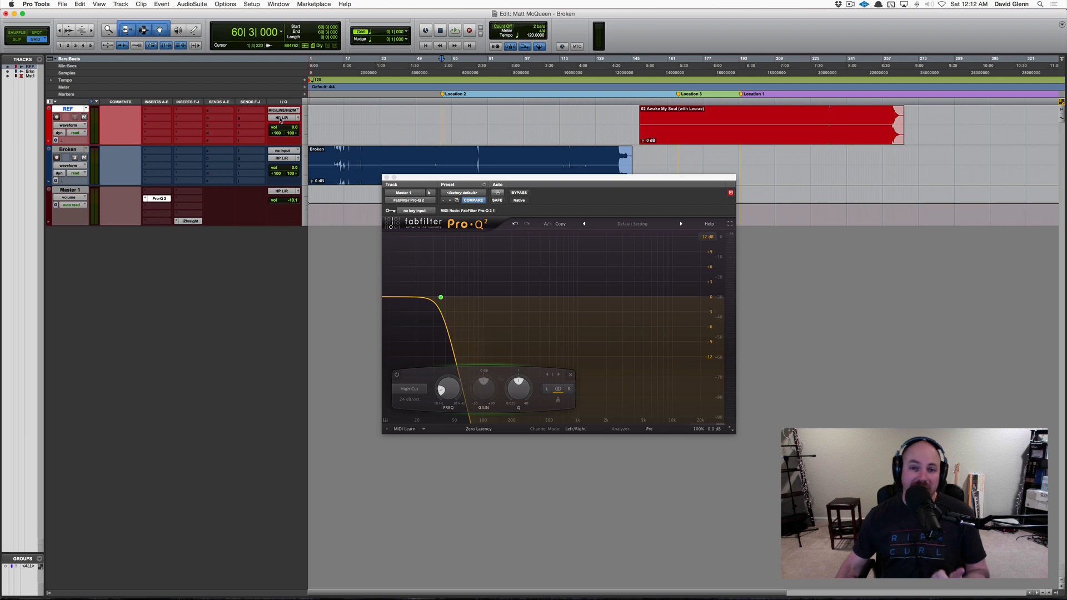
click(70, 150)
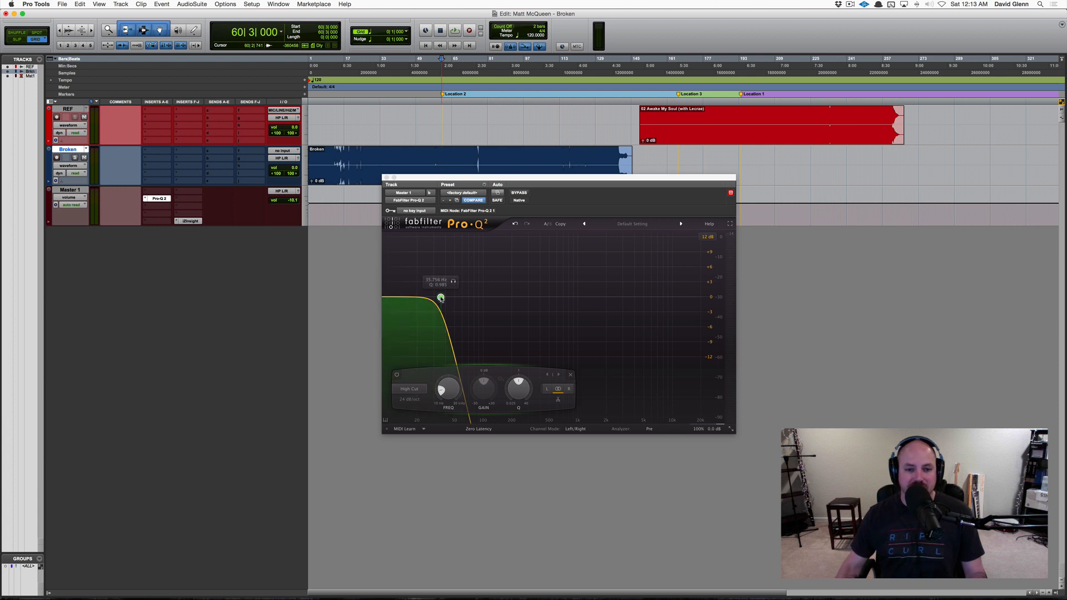
Step: Compare Broken at Location 2 with the REF track at Location 3 through the 36 Hz high cut
key(space)
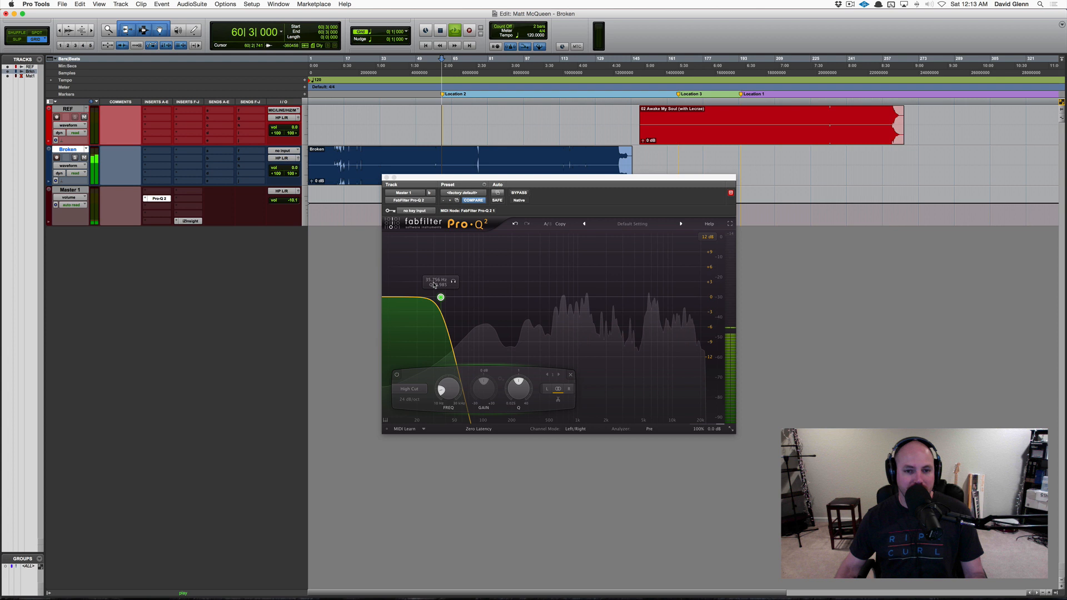
click(678, 119)
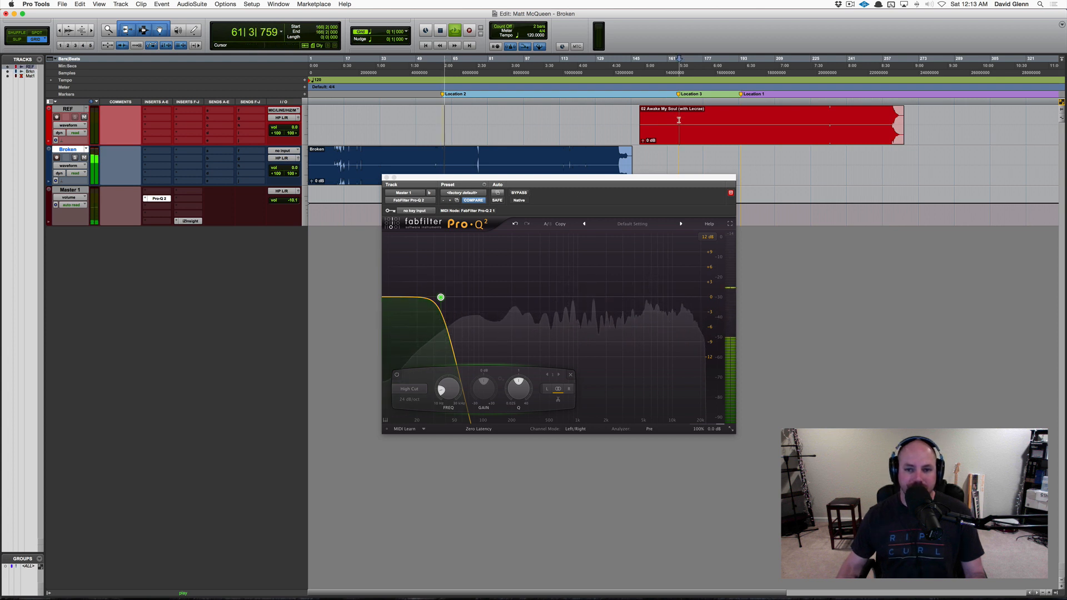
key(space)
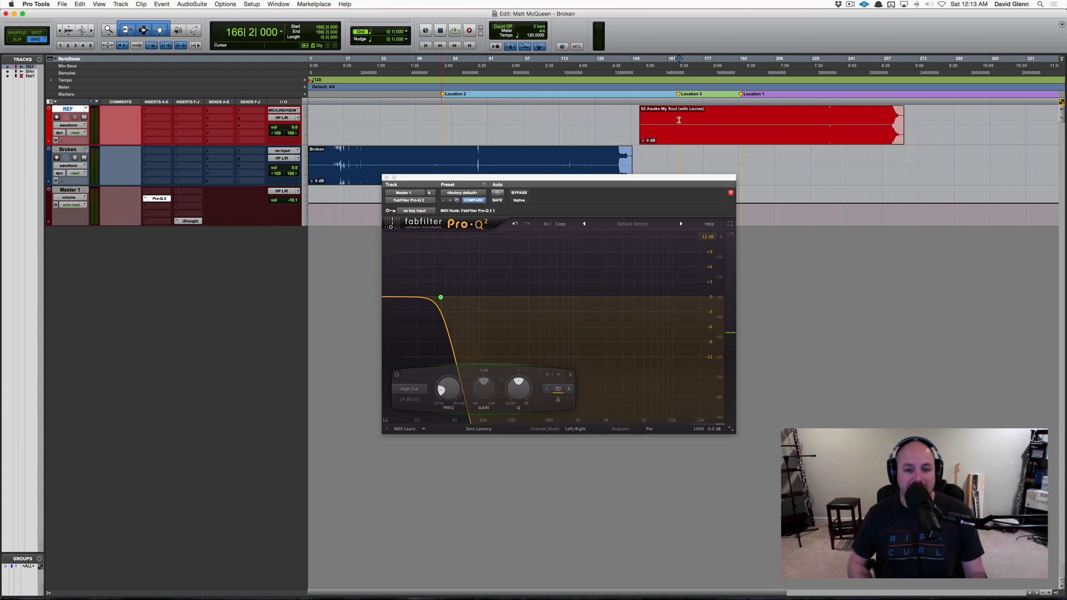
key(space)
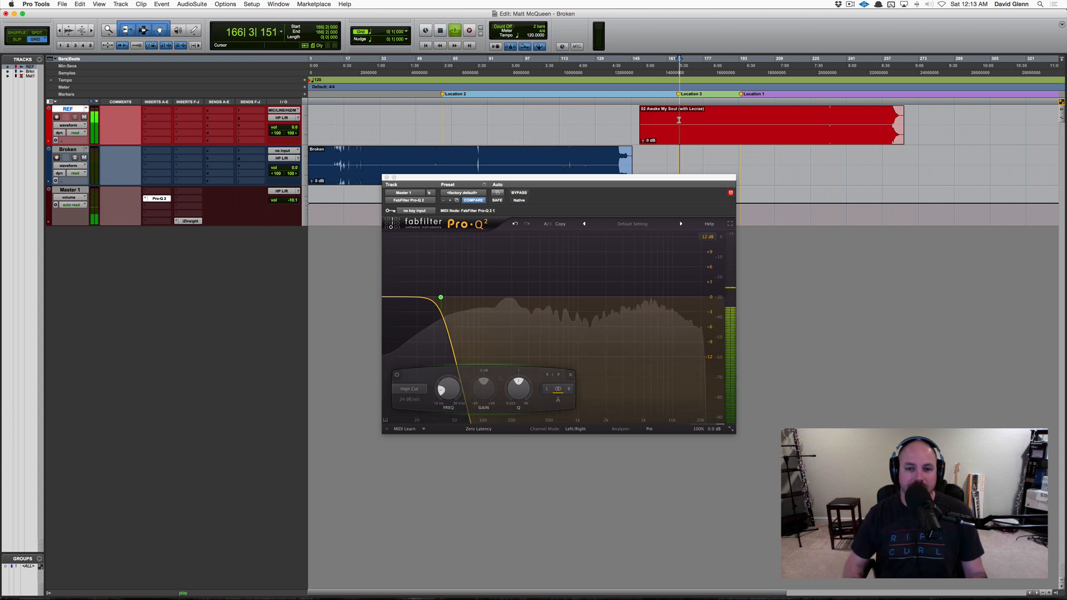
key(space)
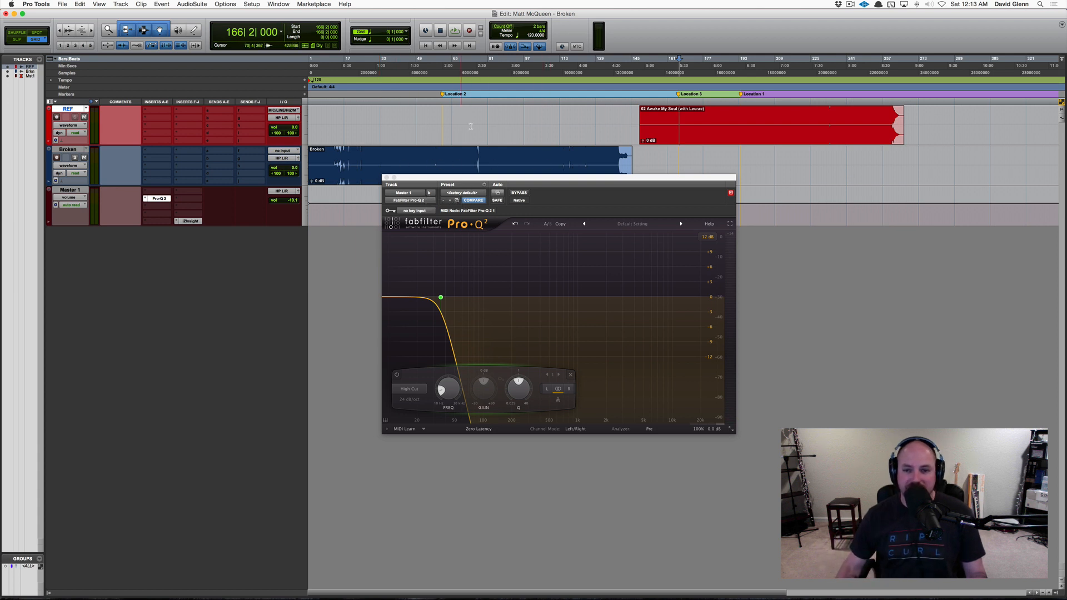
Step: Raise the high-cut frequency to about 62 Hz and compare the REF track at Location 3 with Broken at Location 2
click(441, 299)
drag(440, 298, 463, 298)
key(space)
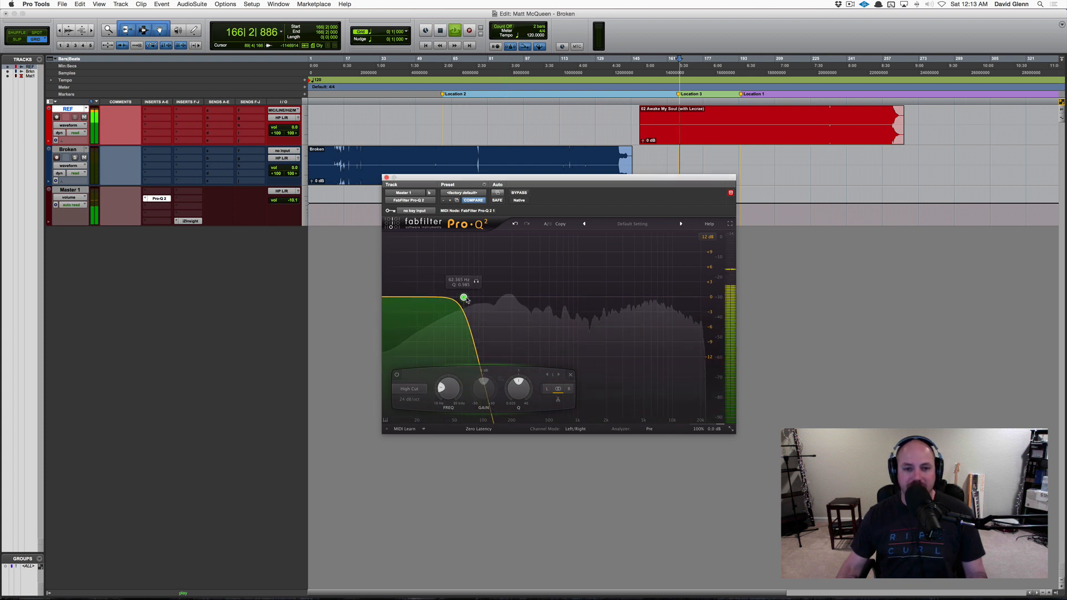
click(442, 158)
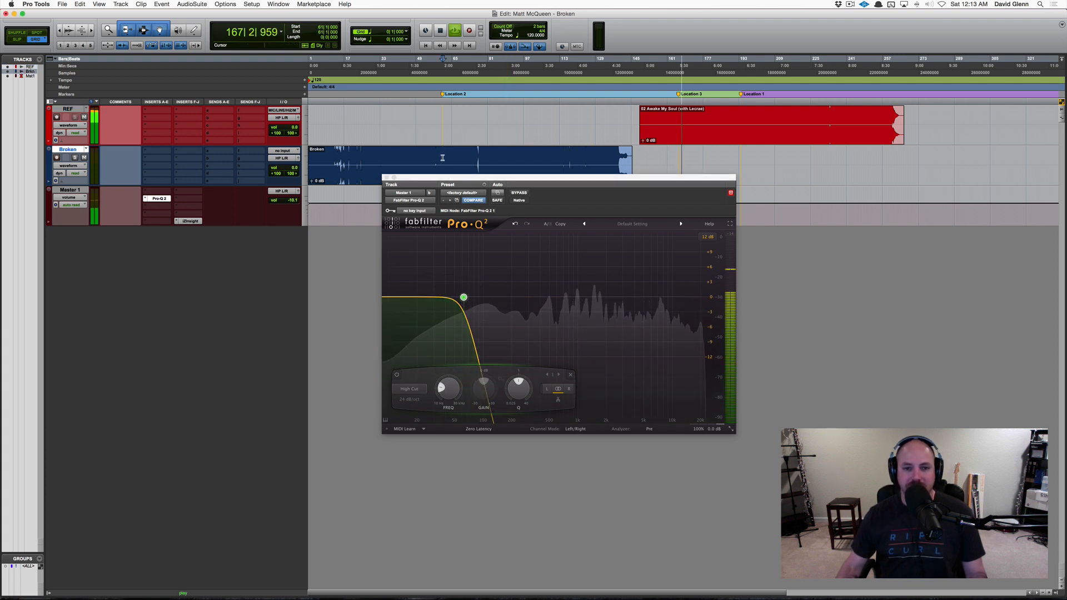
key(space)
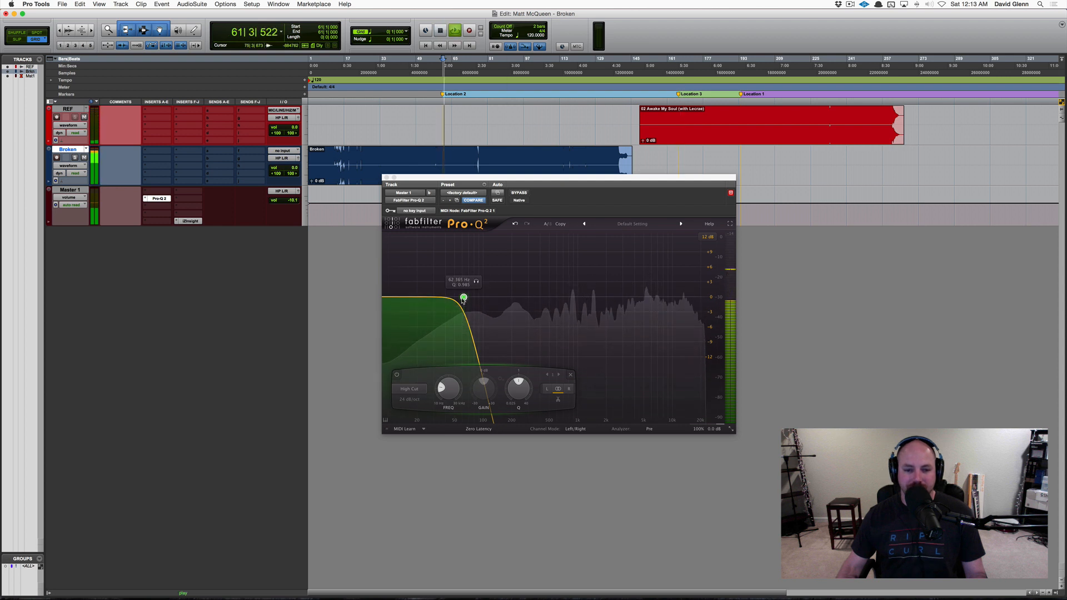
key(space)
Step: Raise the high-cut frequency to about 133 Hz and compare Broken near Location 2 with Awake My Soul near Location 1
drag(464, 298, 495, 297)
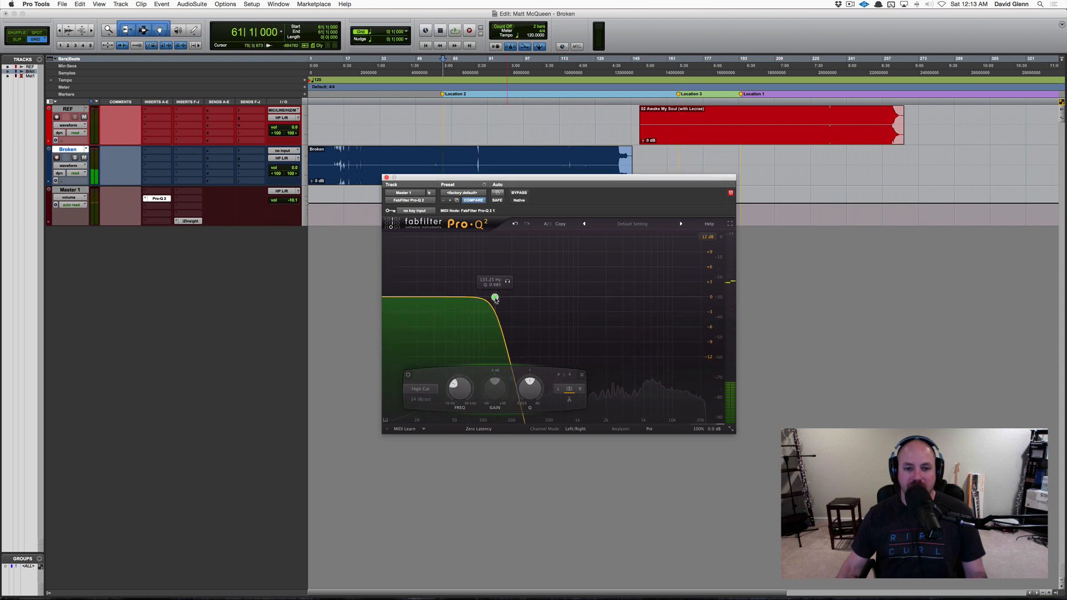
key(space)
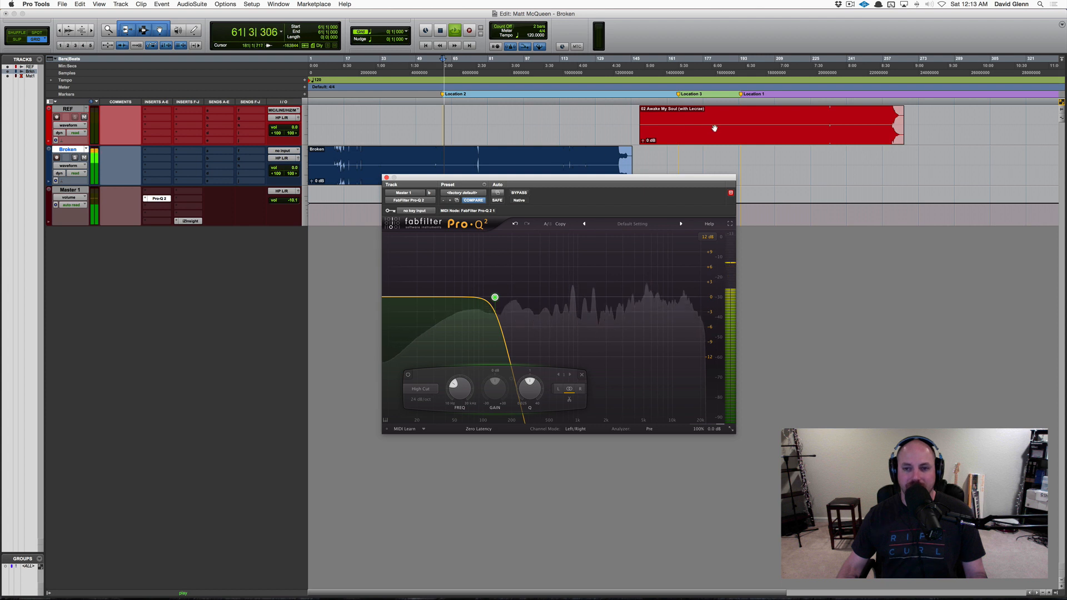
click(737, 120)
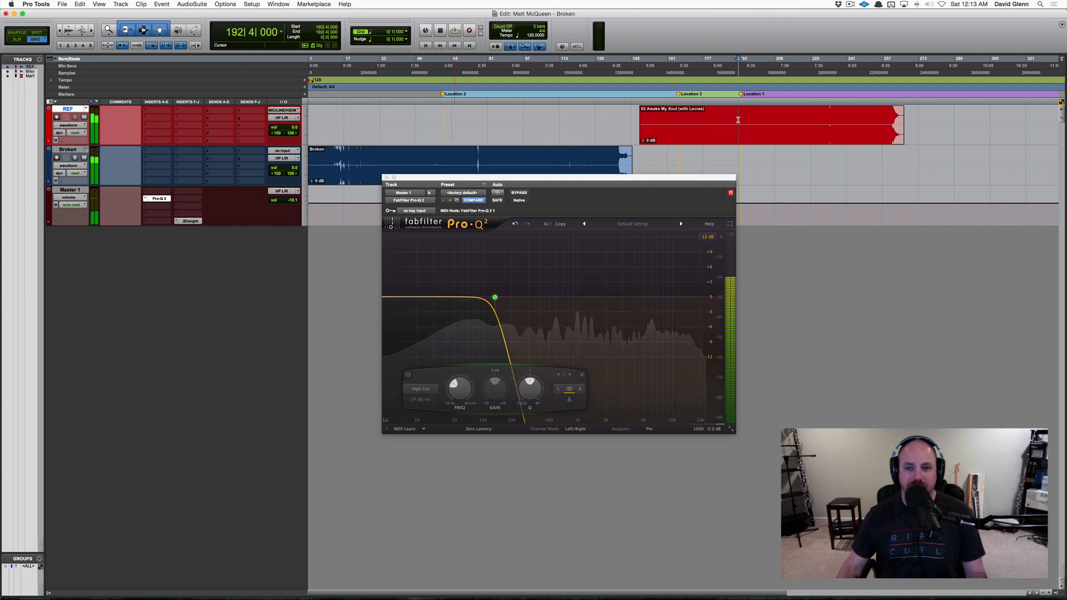
click(451, 161)
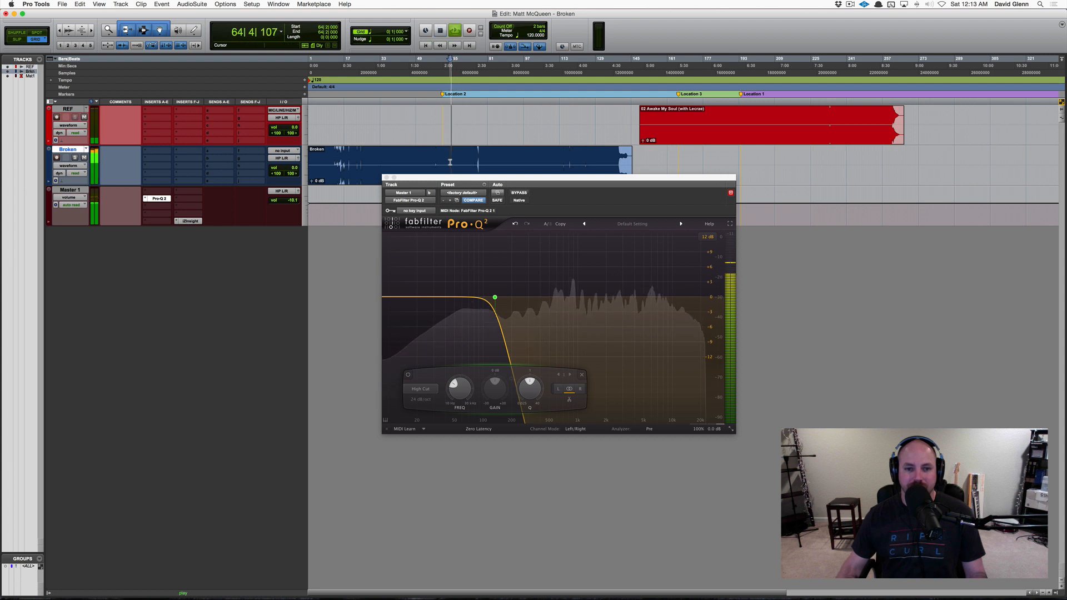
key(space)
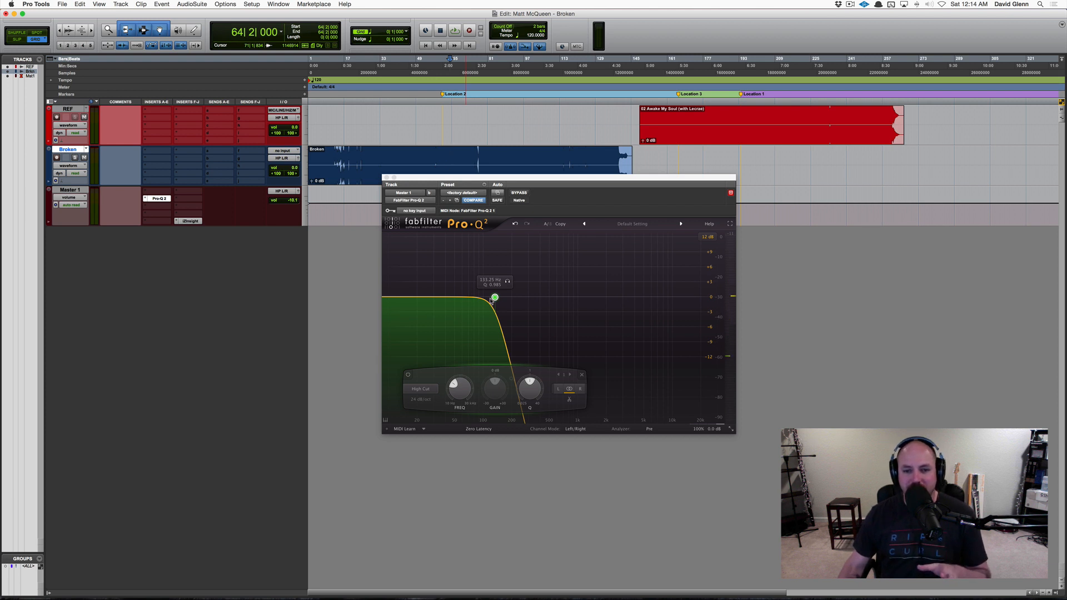
Step: Add a low-cut band at about 32 Hz with a 24 dB/oct slope and reset its Q to 1
drag(386, 298, 434, 298)
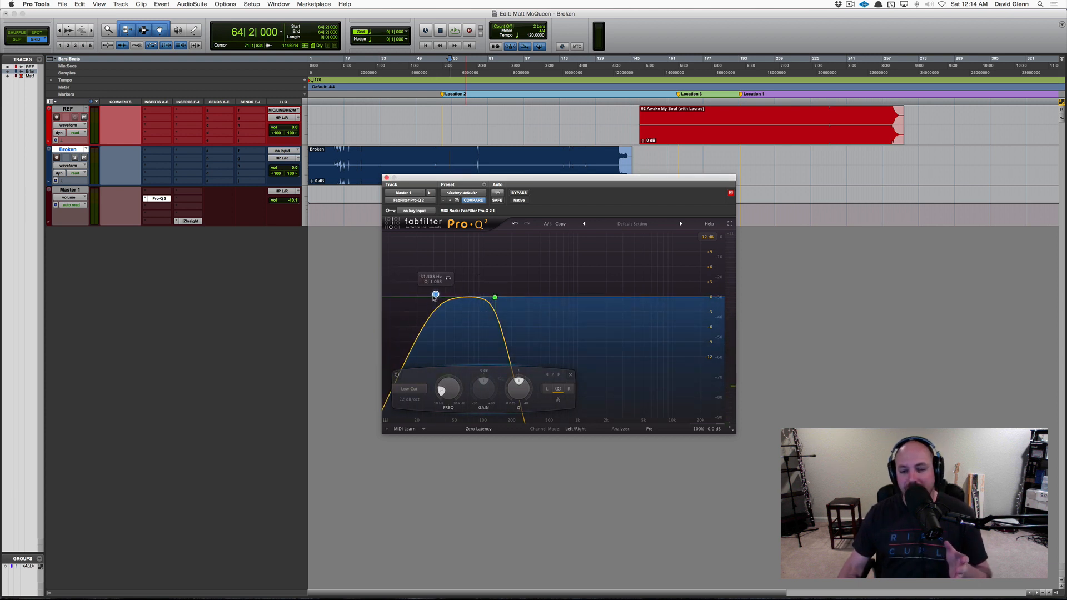
click(410, 399)
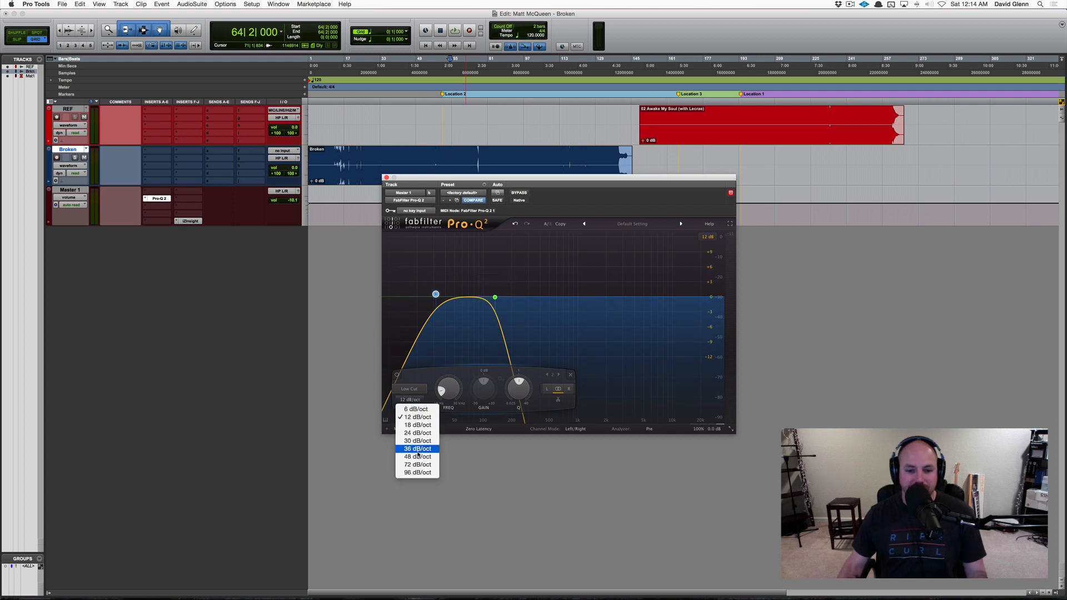
click(417, 432)
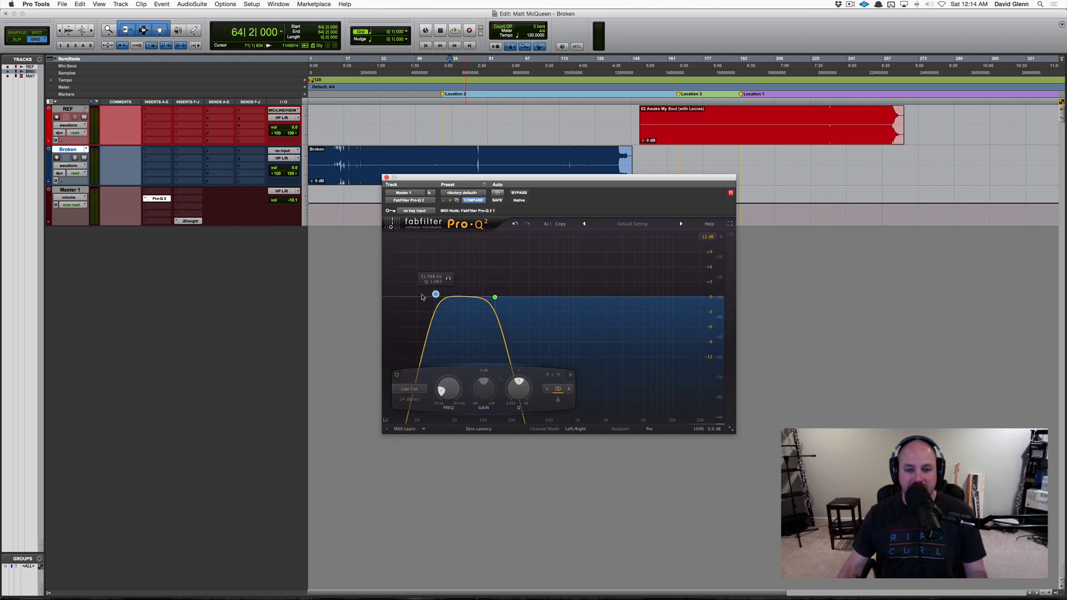
alt+click(519, 389)
Step: Shift both cut bands up together until the low cut is at about 120 Hz, and compare Broken with REF near Location 1
drag(415, 286, 517, 323)
drag(437, 298, 492, 299)
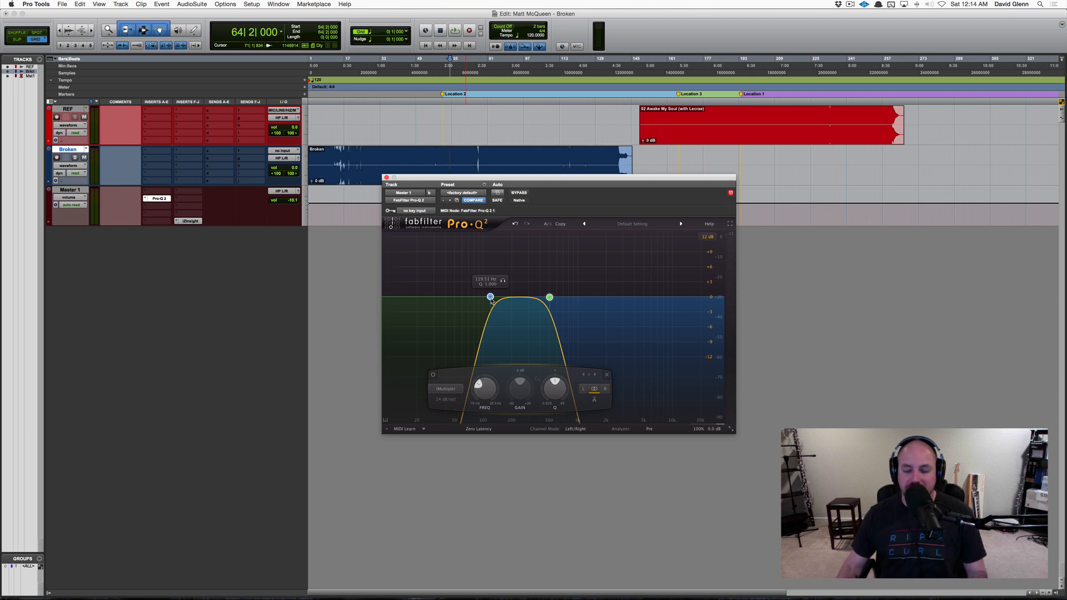
key(space)
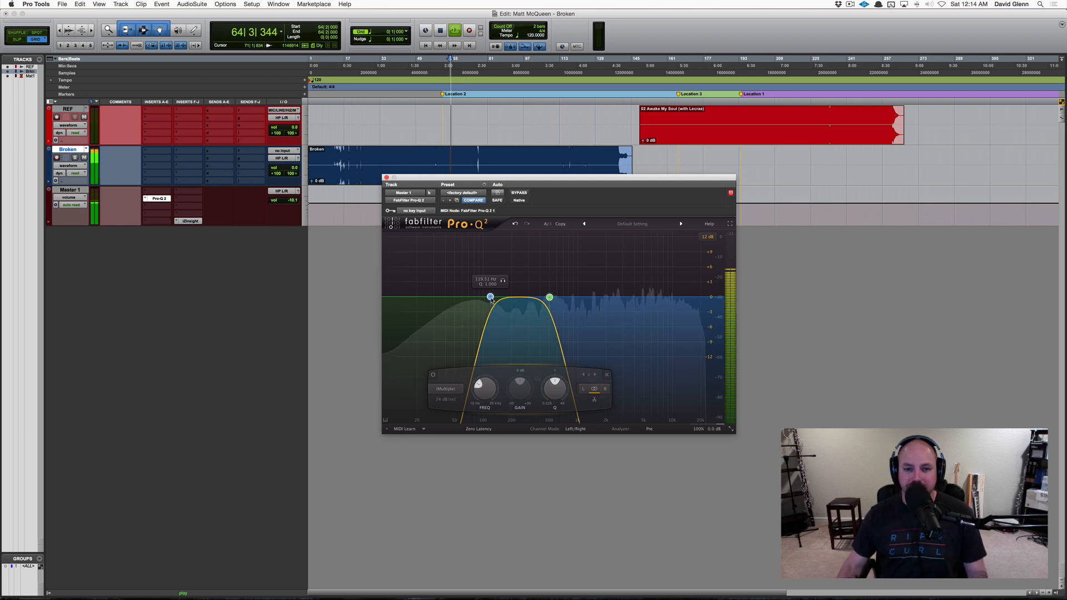
click(739, 121)
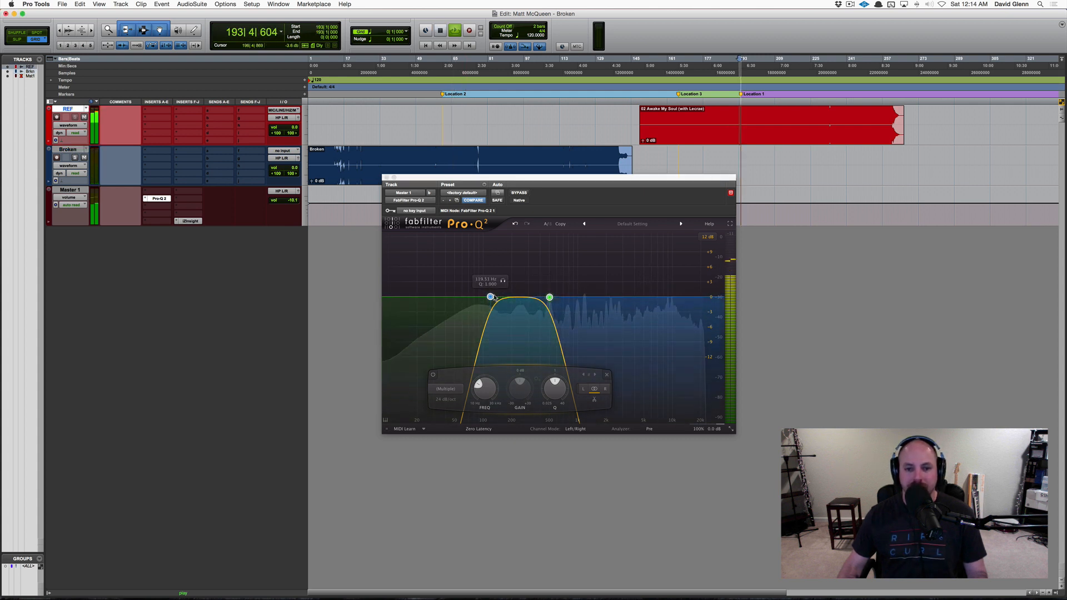
Step: Shift both bands up until the high cut is at about 725 Hz, reset their Q to 1, and audition Broken from bar 87
drag(492, 300, 506, 298)
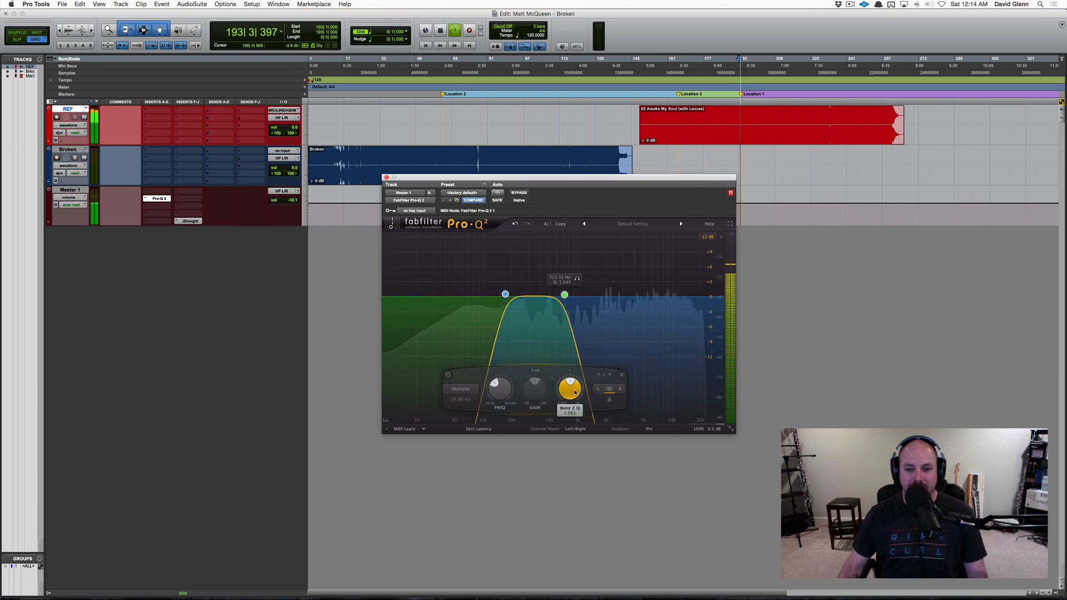
click(502, 169)
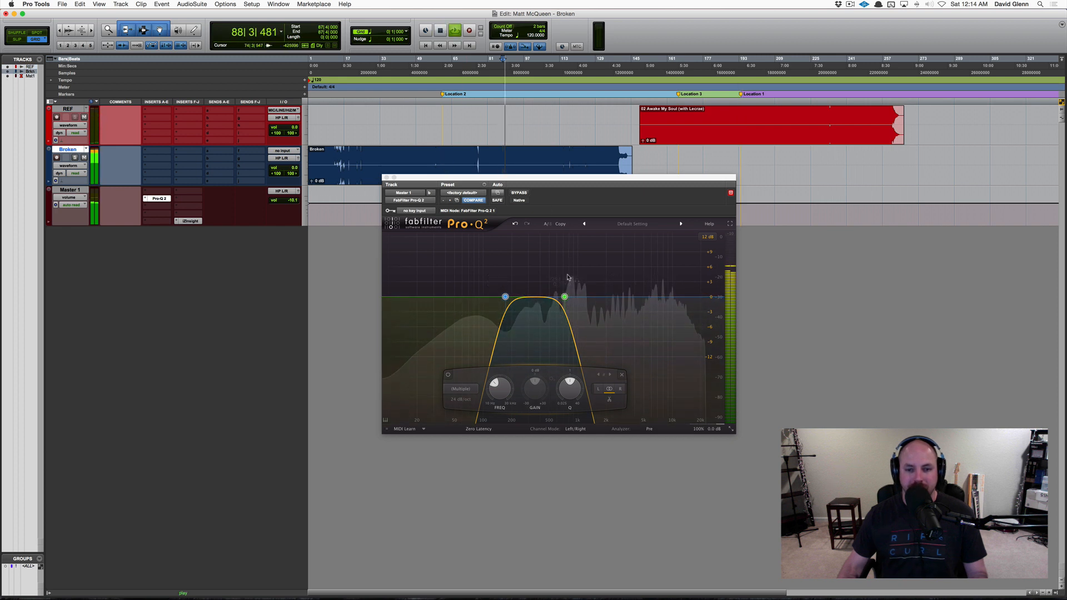
key(space)
Step: Shift both bands up until the low cut is at about 290 Hz, and compare Broken at bar 87 with REF at Location 1
drag(507, 300, 529, 300)
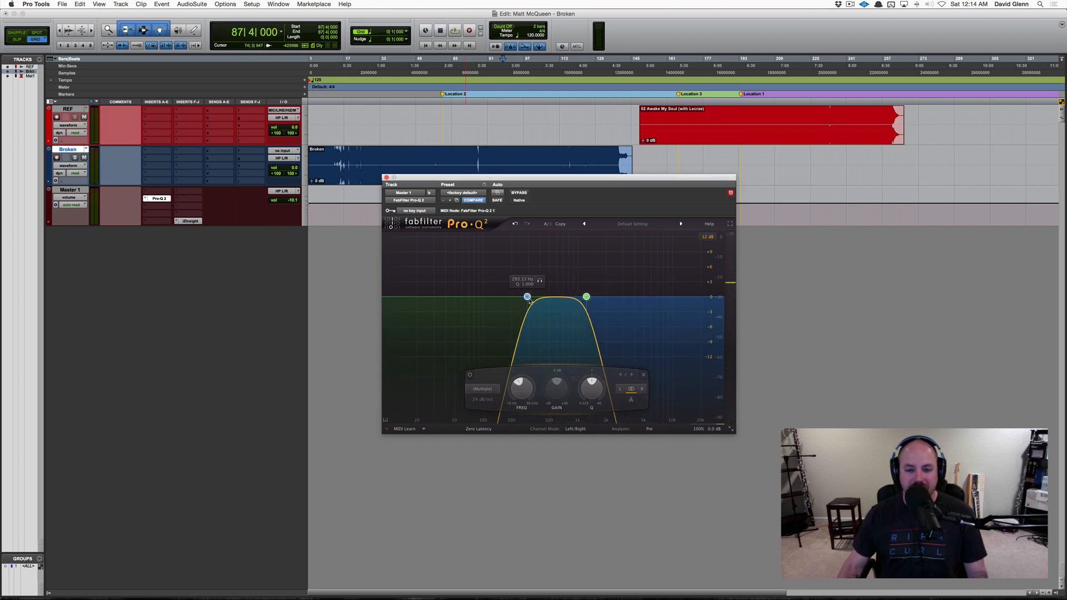
key(space)
click(740, 121)
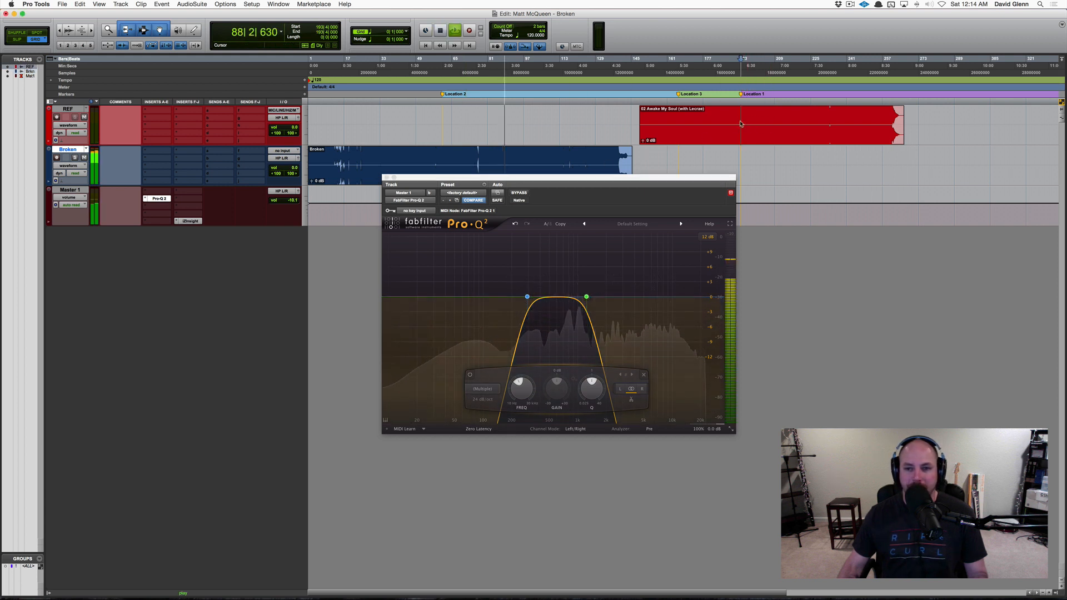
key(space)
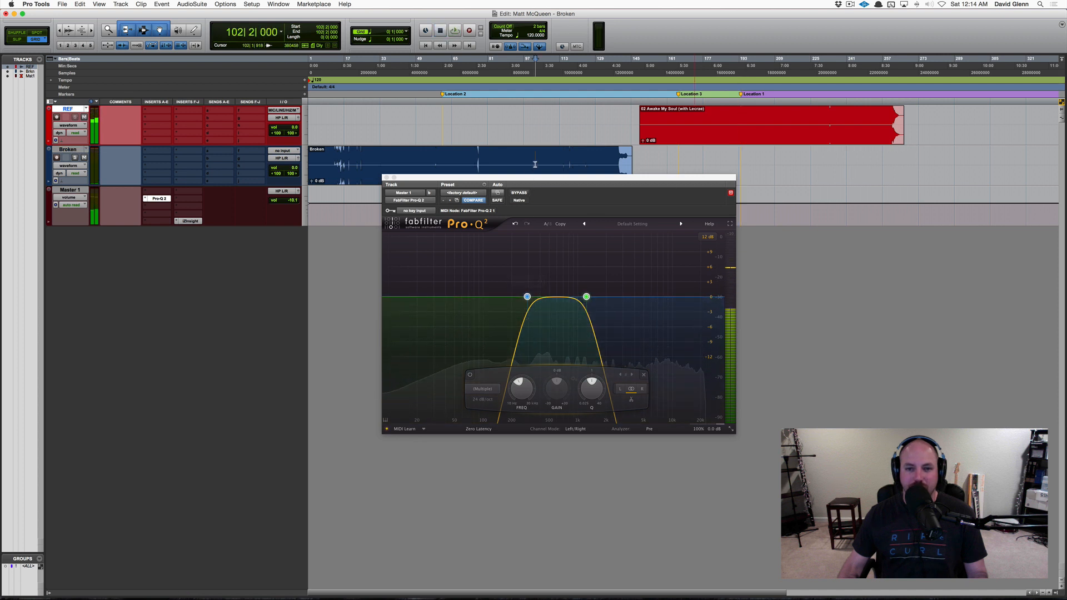
Step: Shift both bands until the low cut is at about 505 Hz, and compare Broken from bar 102 with REF at Location 1
click(536, 165)
click(529, 299)
drag(529, 299, 549, 298)
key(space)
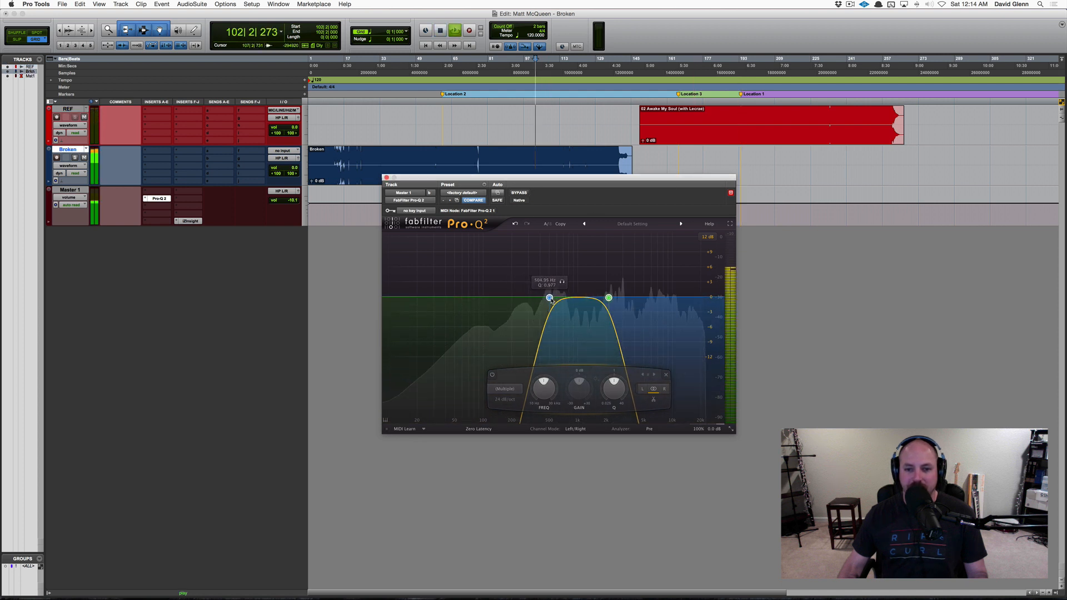
click(743, 123)
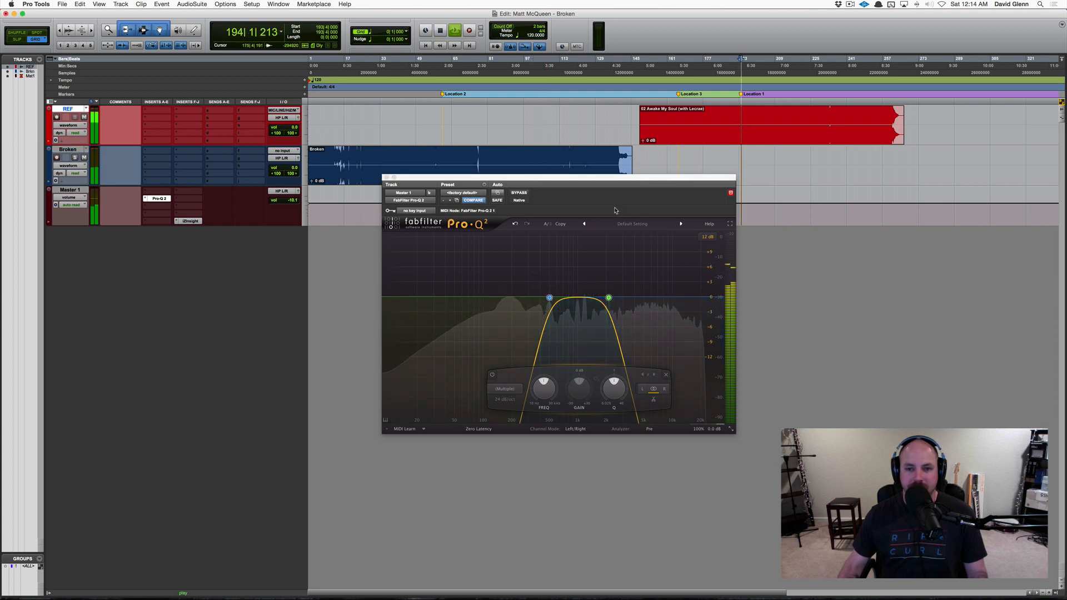
Step: Shift both bands until the low cut is at about 820 Hz, and compare Broken at bars 90 and 98 with REF near Location 1
mouse_move(549, 297)
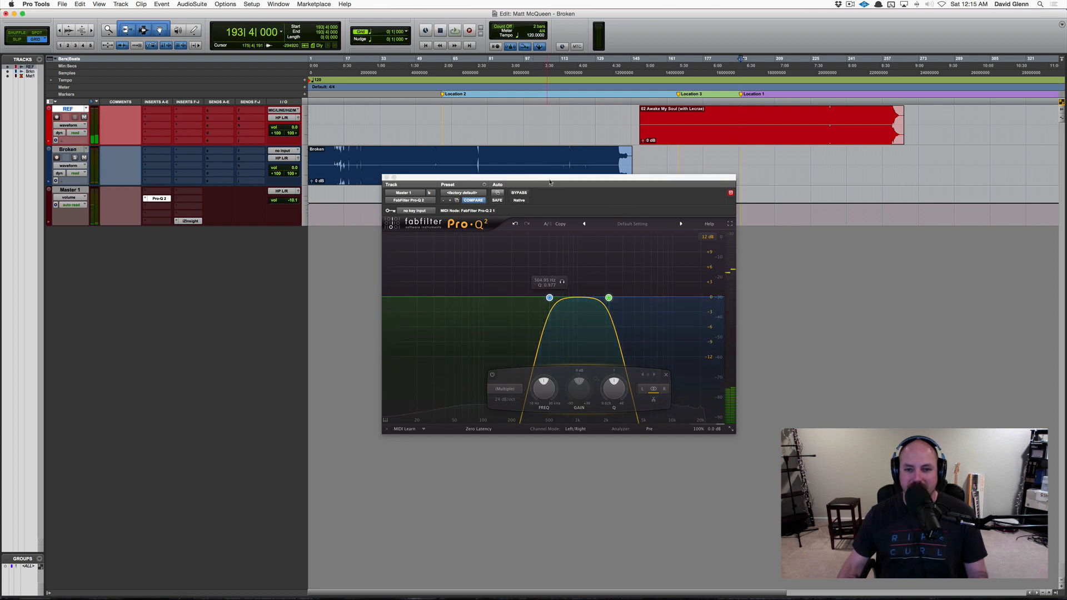
drag(552, 300, 573, 299)
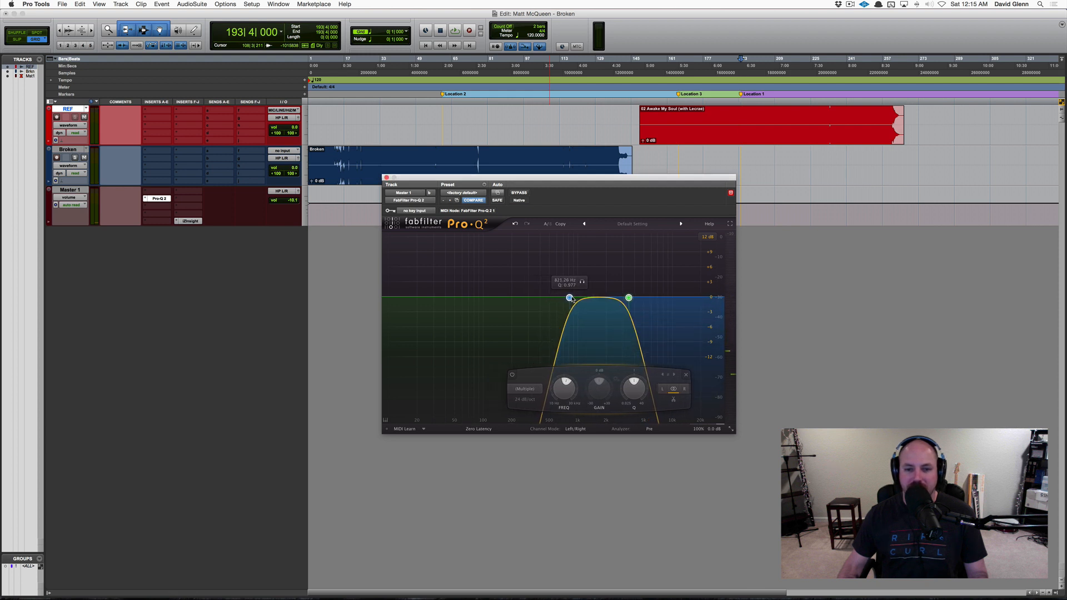
click(509, 161)
key(space)
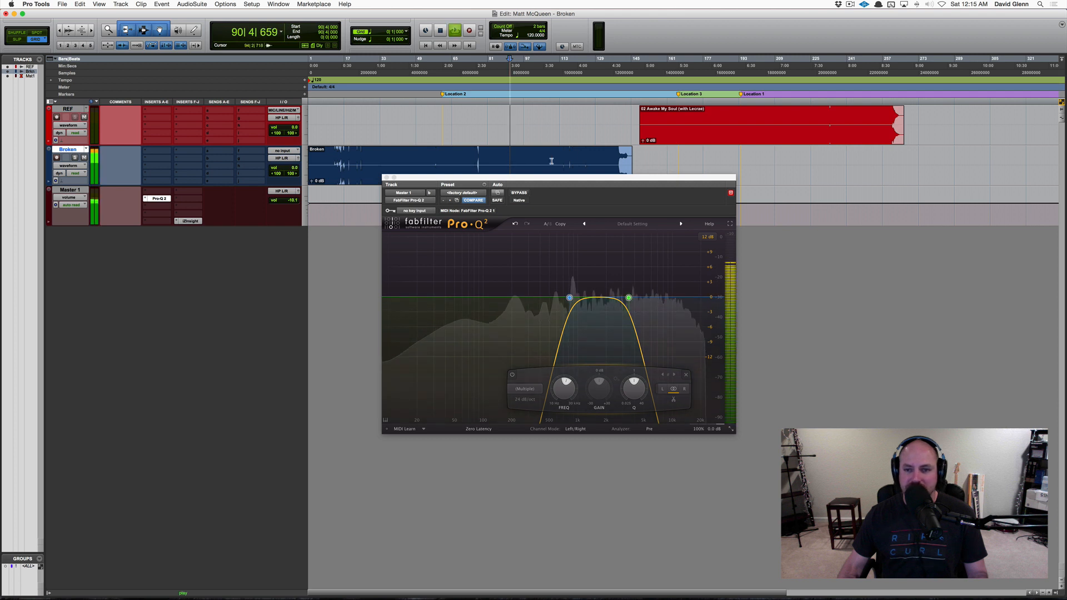
click(742, 123)
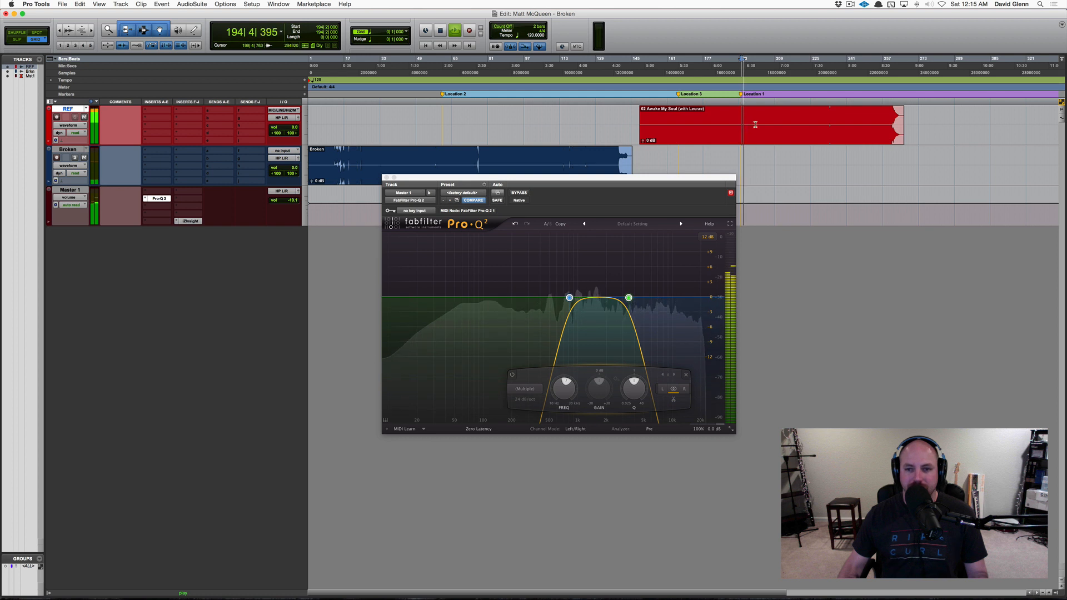
click(525, 161)
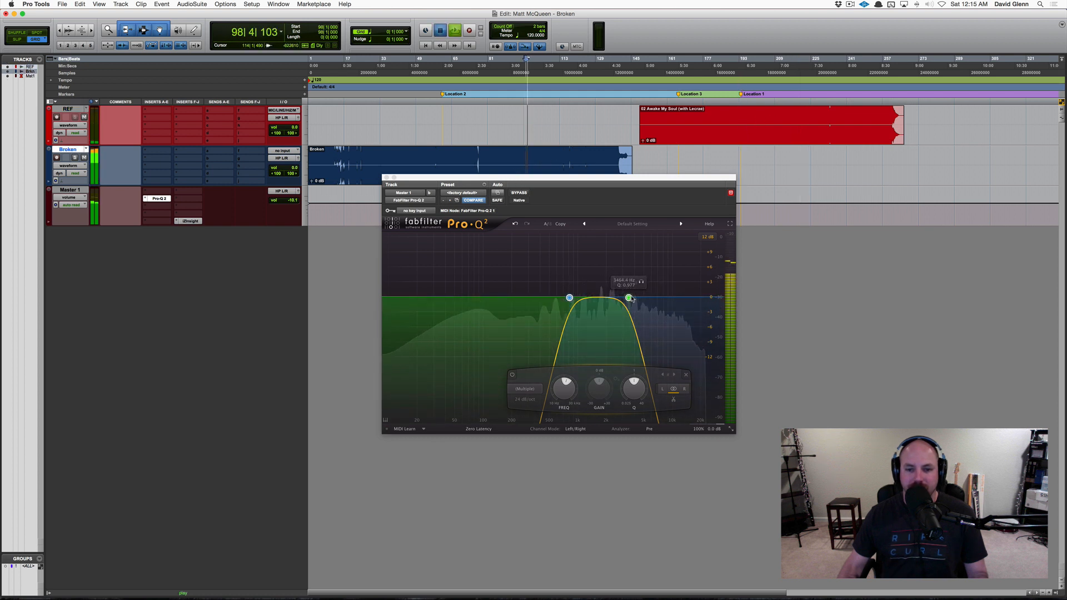
key(space)
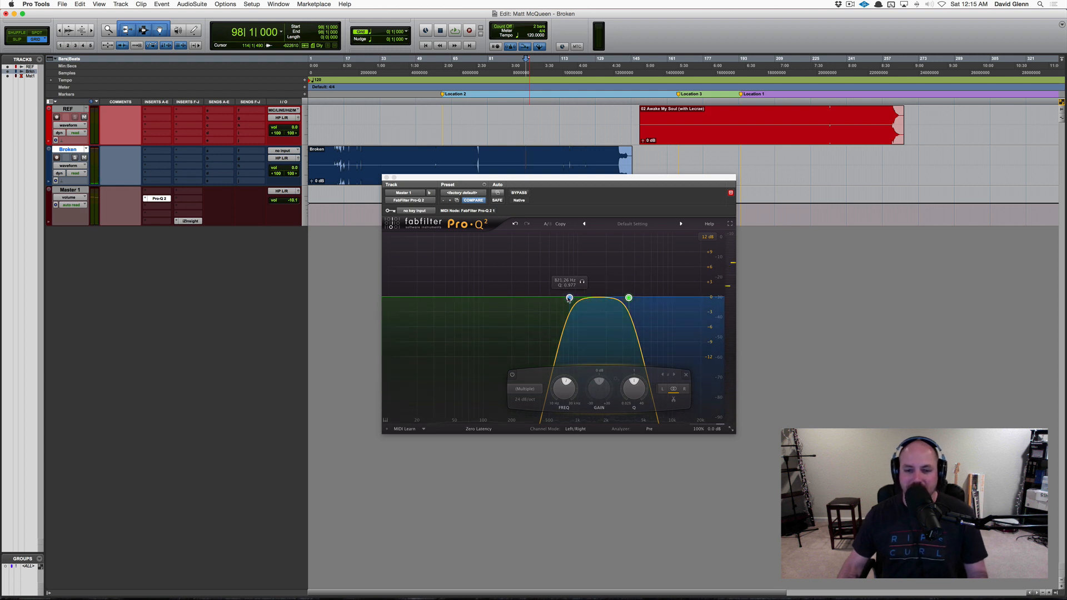
Step: Move the two cut bands higher and narrow them to about 1.8–4.8 kHz while playing Broken from bar 98
drag(569, 298, 608, 299)
key(space)
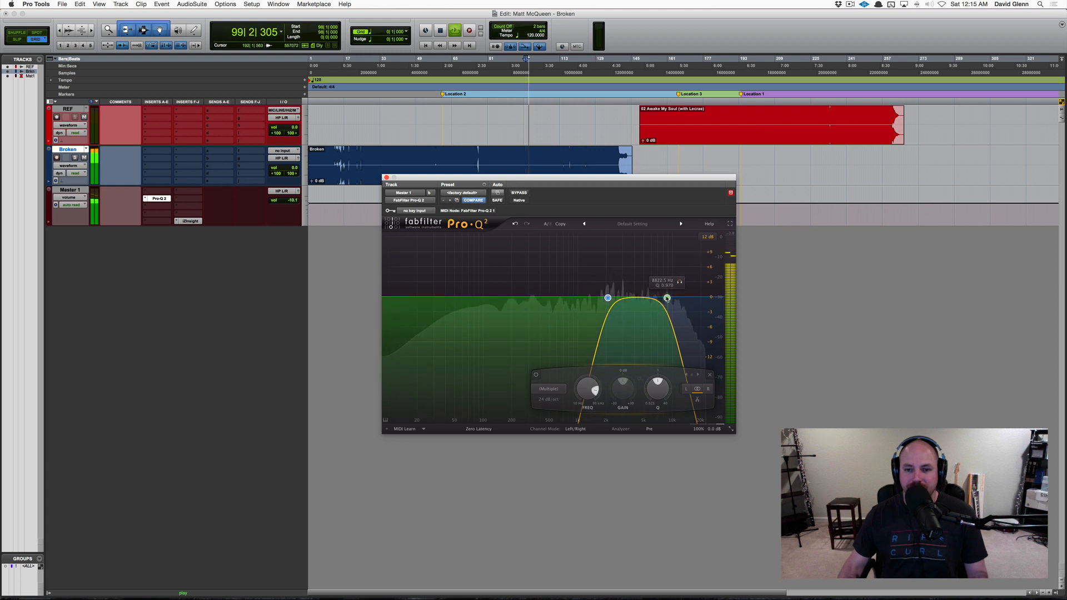
drag(664, 301, 640, 302)
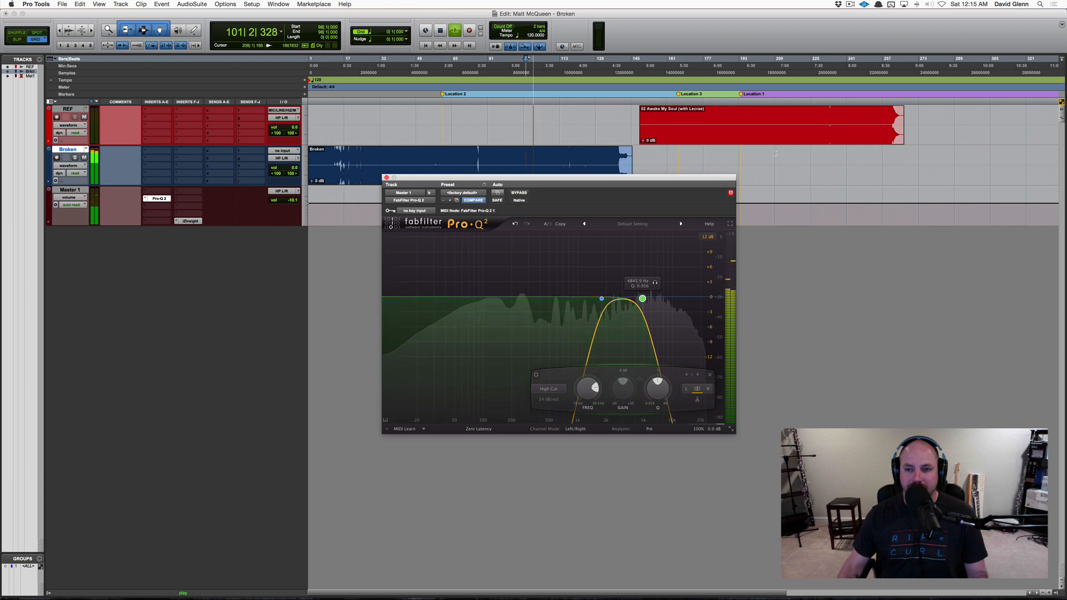
Step: Compare Broken at bars 101 and 92 with Awake My Soul at bar 194 through the narrowed band-pass
click(807, 122)
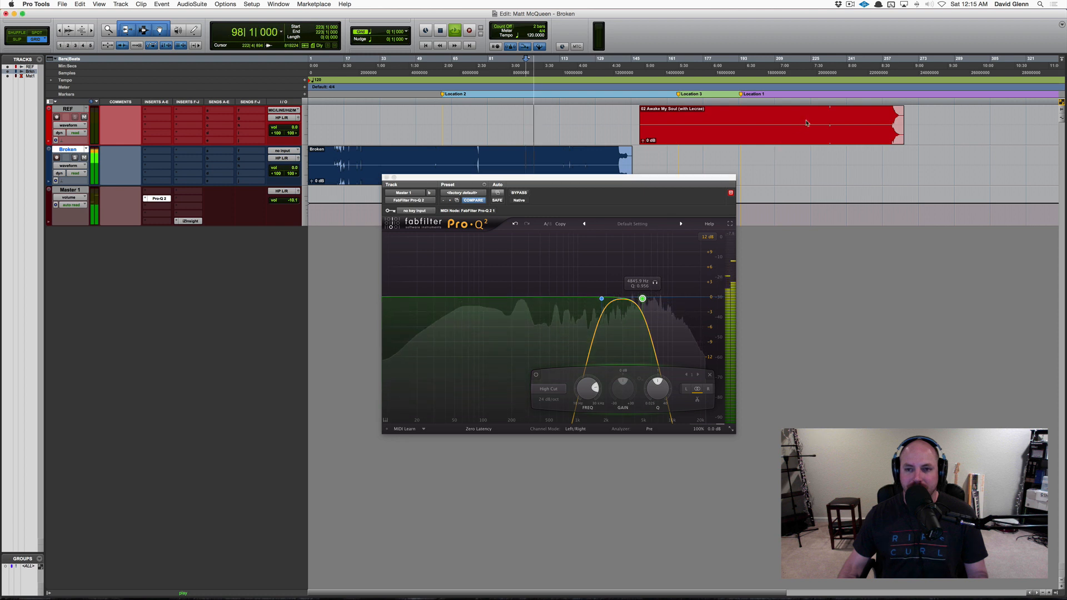
click(550, 163)
click(533, 163)
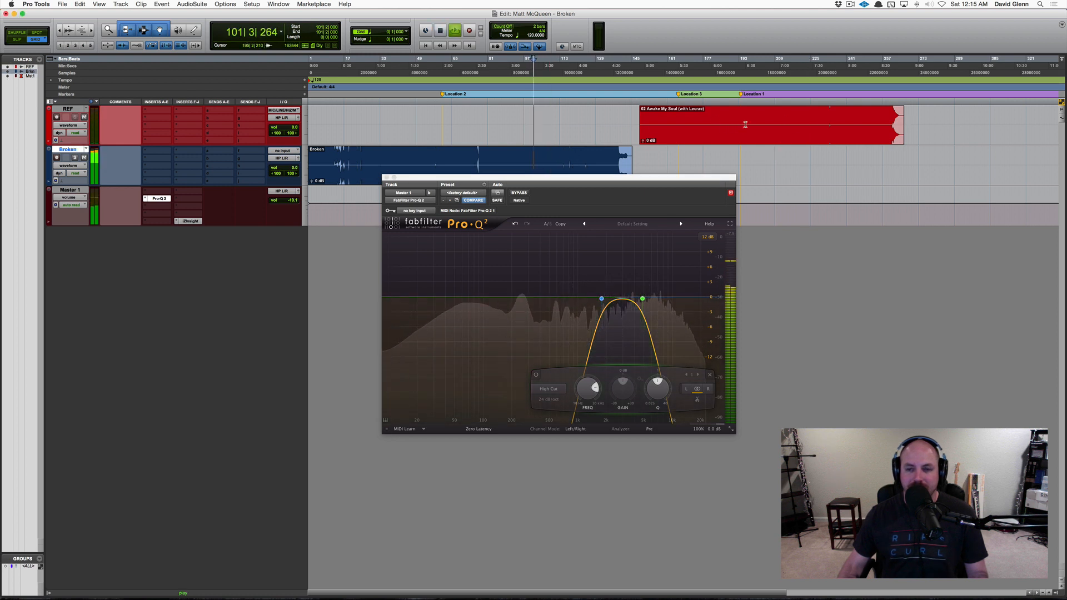
click(512, 164)
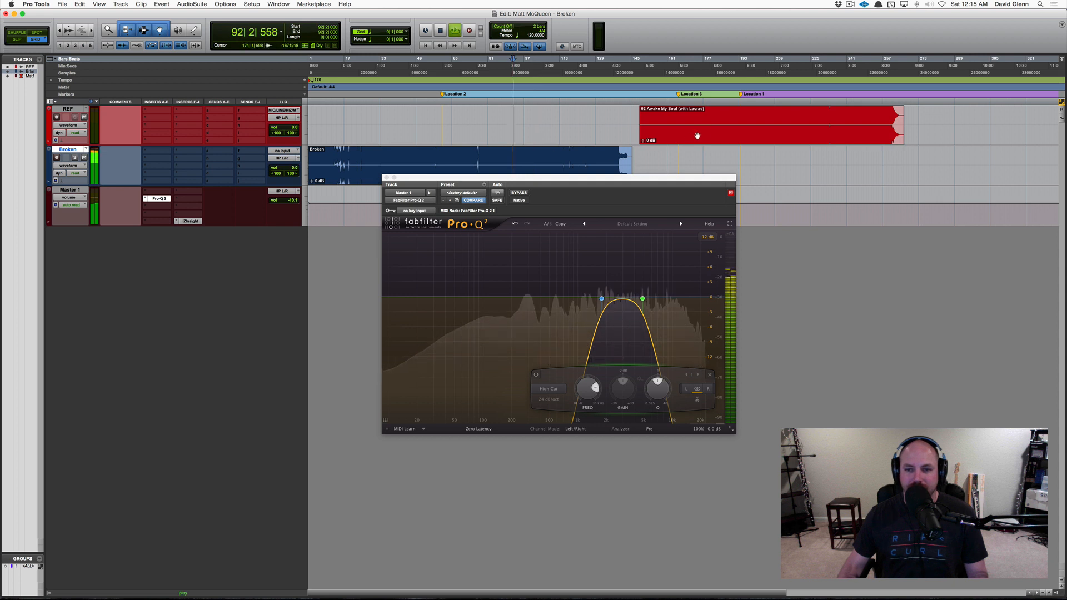
click(741, 120)
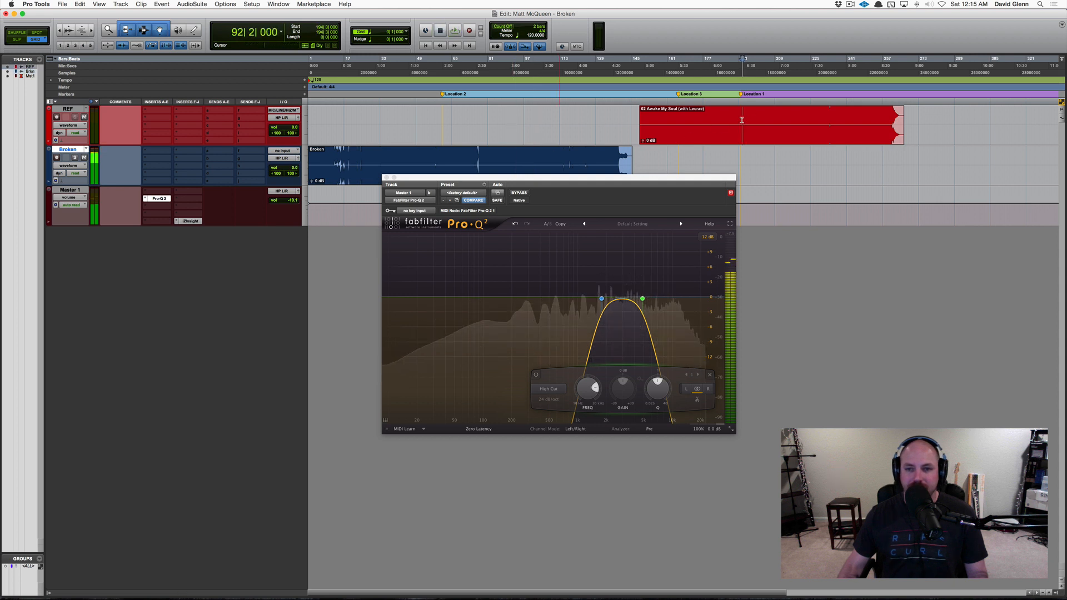
key(space)
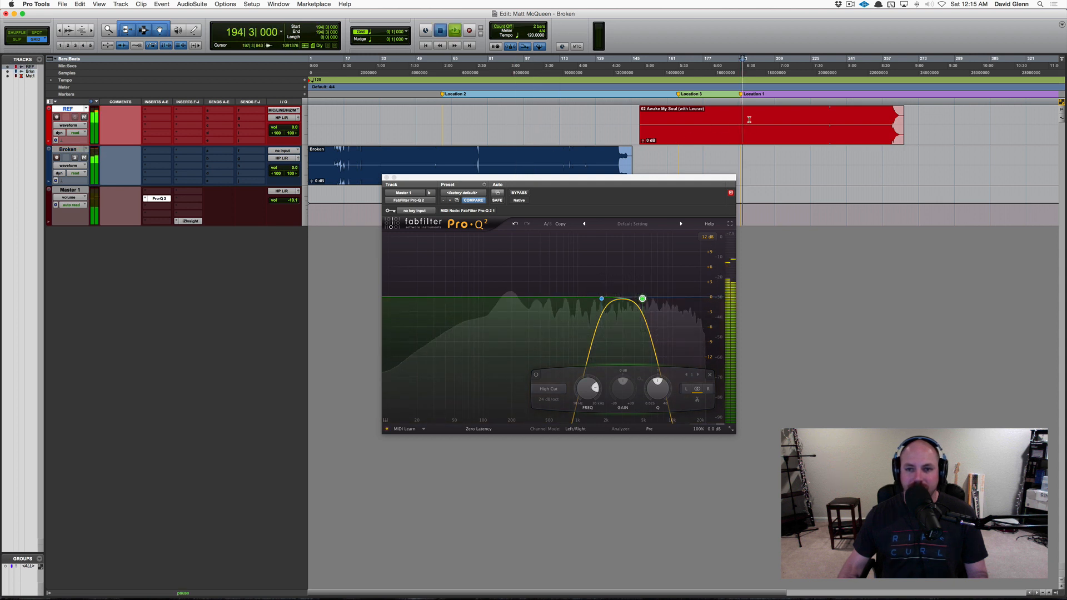
key(space)
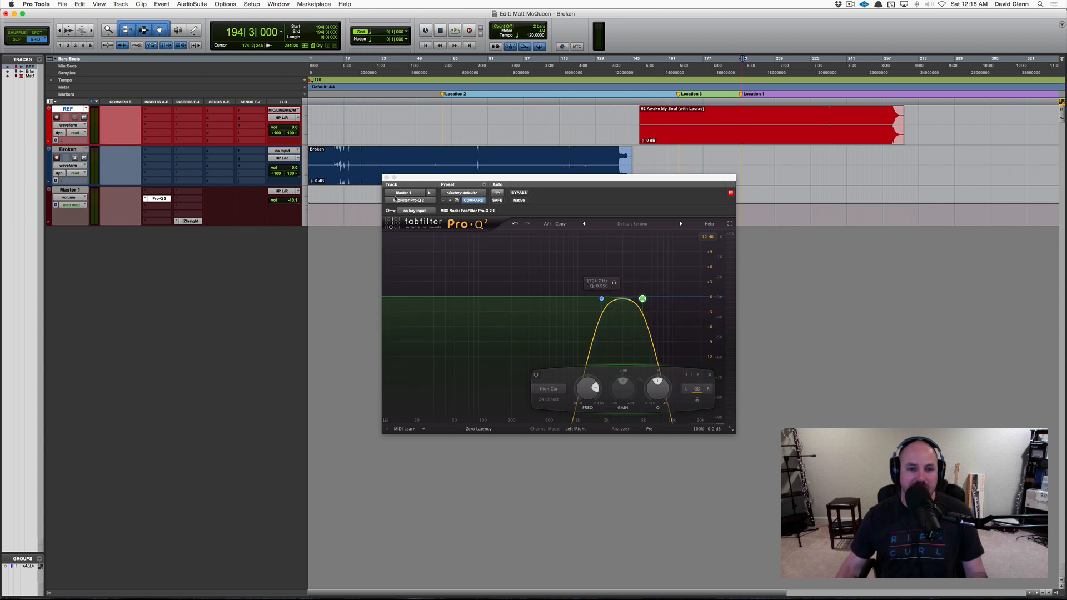
Step: Close the Pro-Q 2 window, insert the stereo iZotope Ozone 6 Equalizer above it on Master 1, and show its matching controls
click(387, 179)
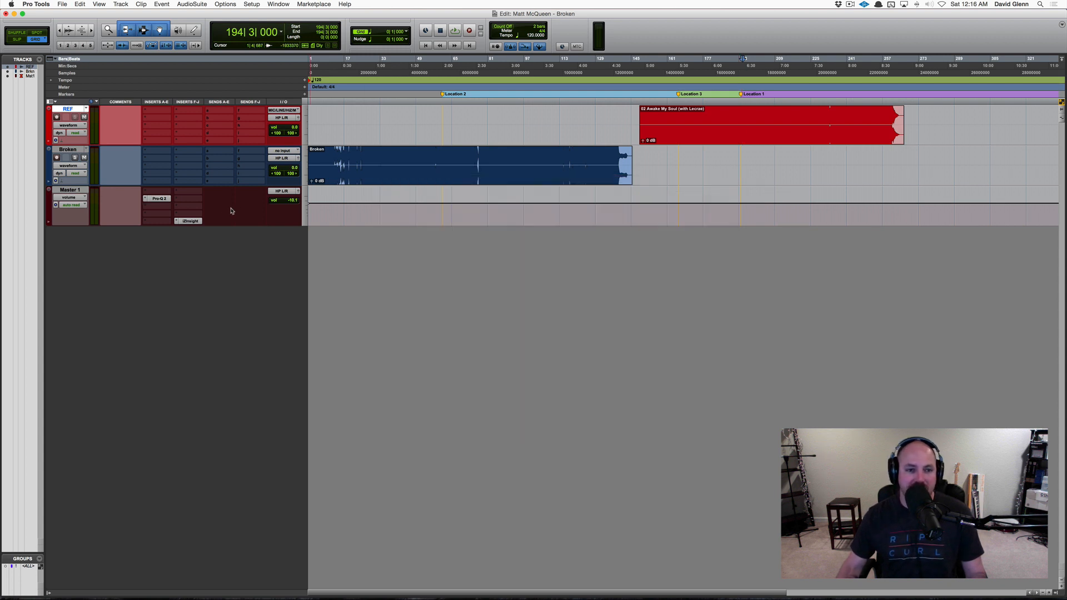
click(149, 193)
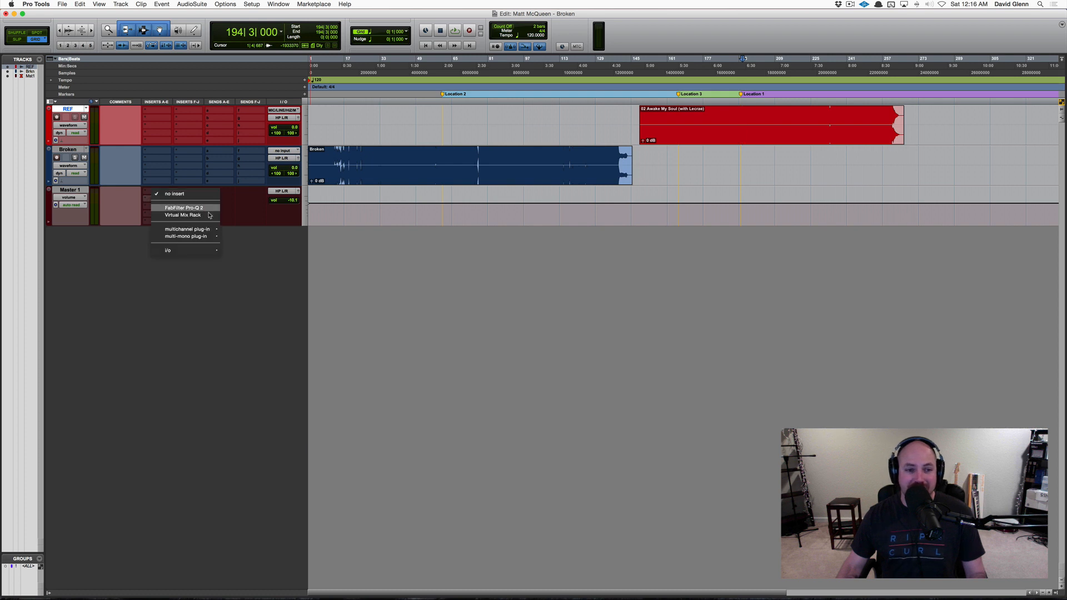
mouse_move(187, 229)
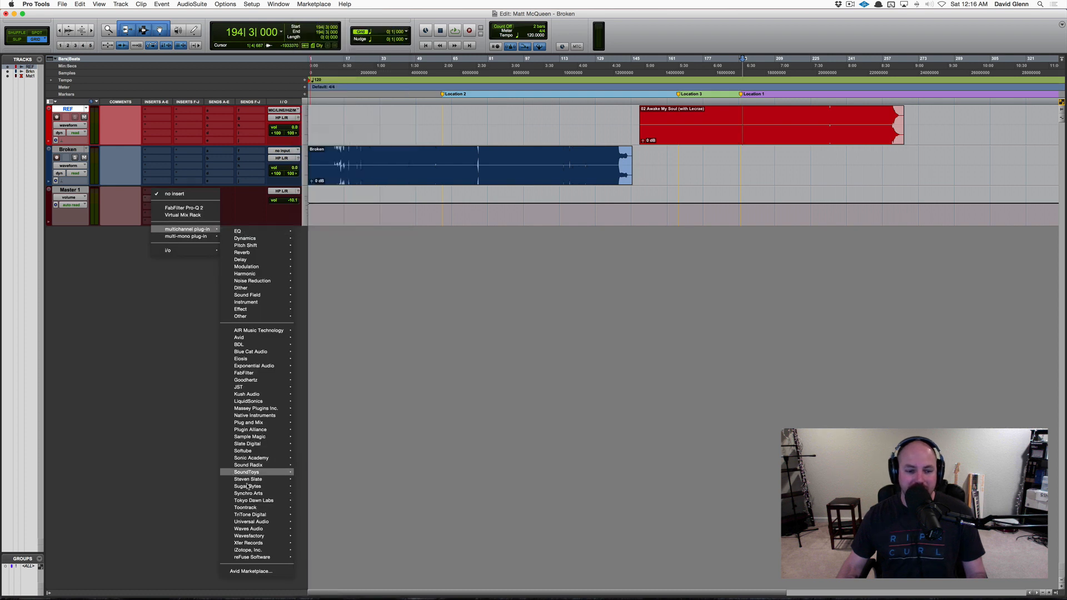
mouse_move(260, 550)
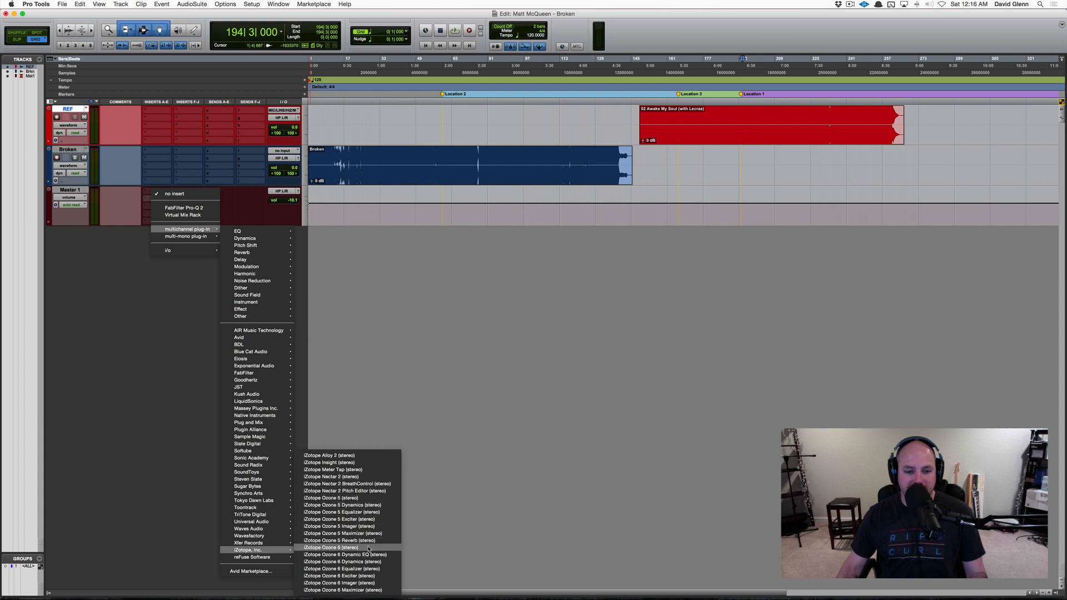
click(372, 568)
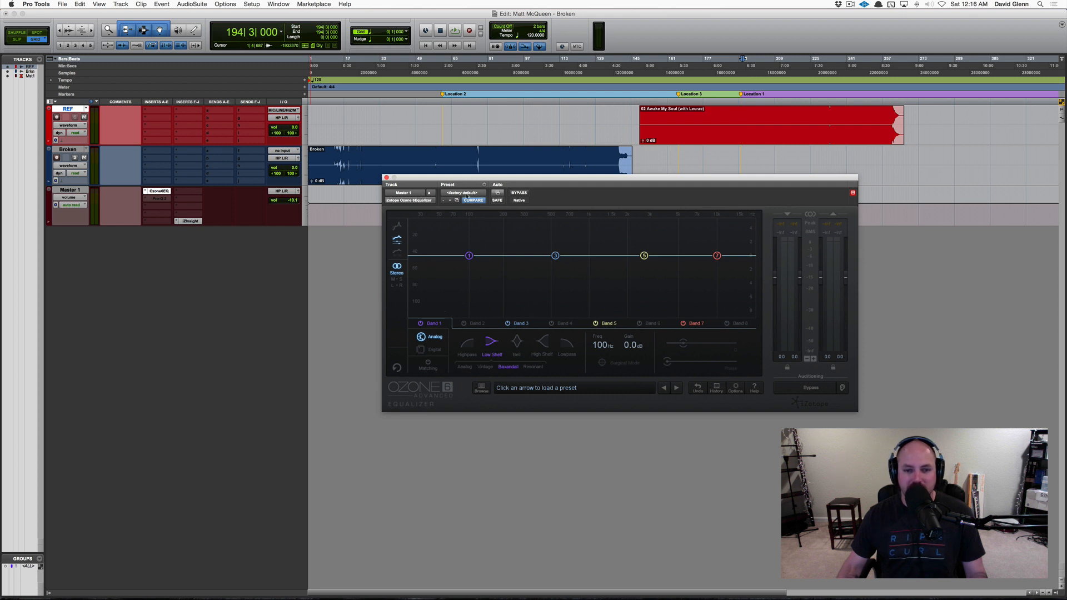
click(428, 364)
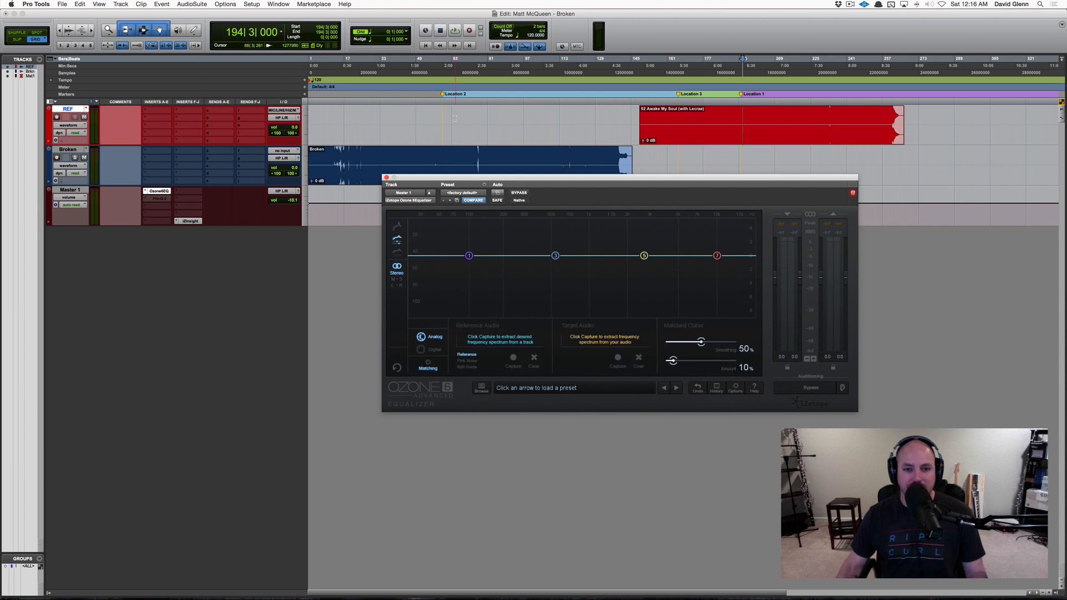
Step: Capture the Ozone reference spectrum while playing Awake My Soul on the REF track from bar 194
click(442, 157)
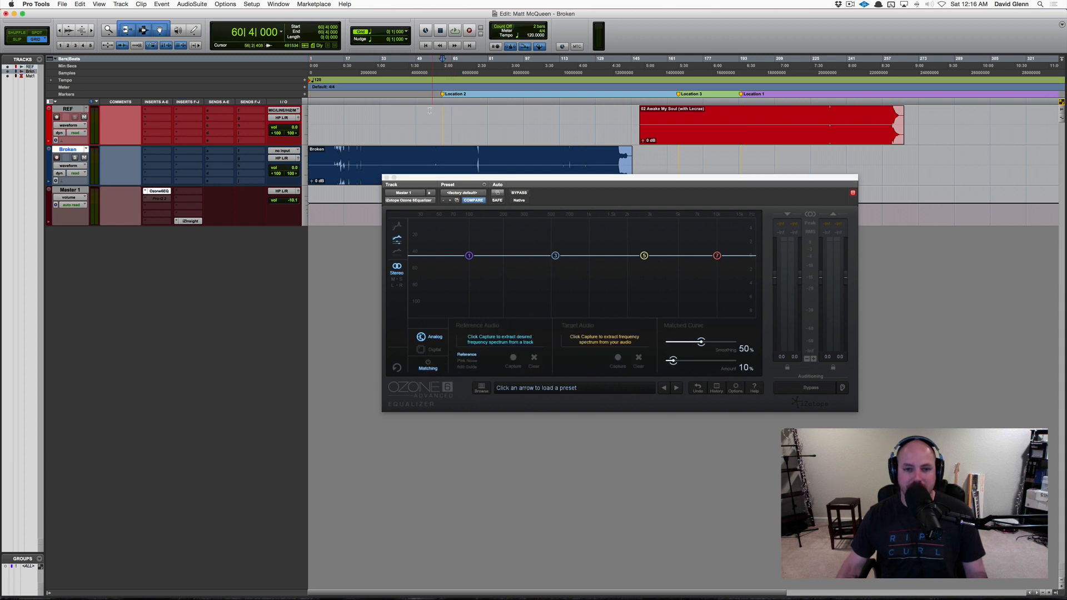
click(513, 359)
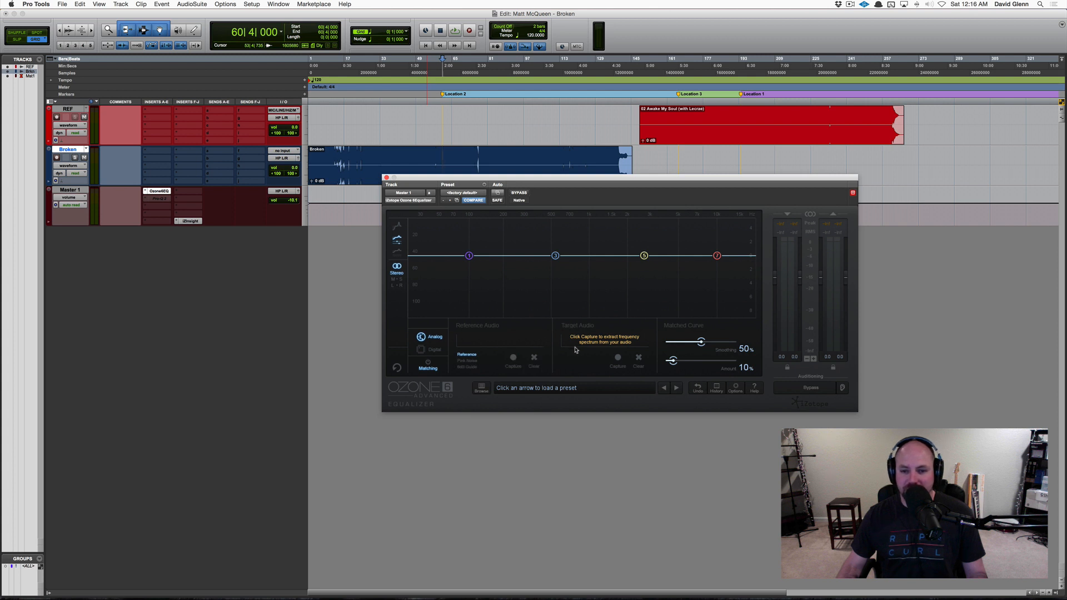
click(740, 118)
click(513, 359)
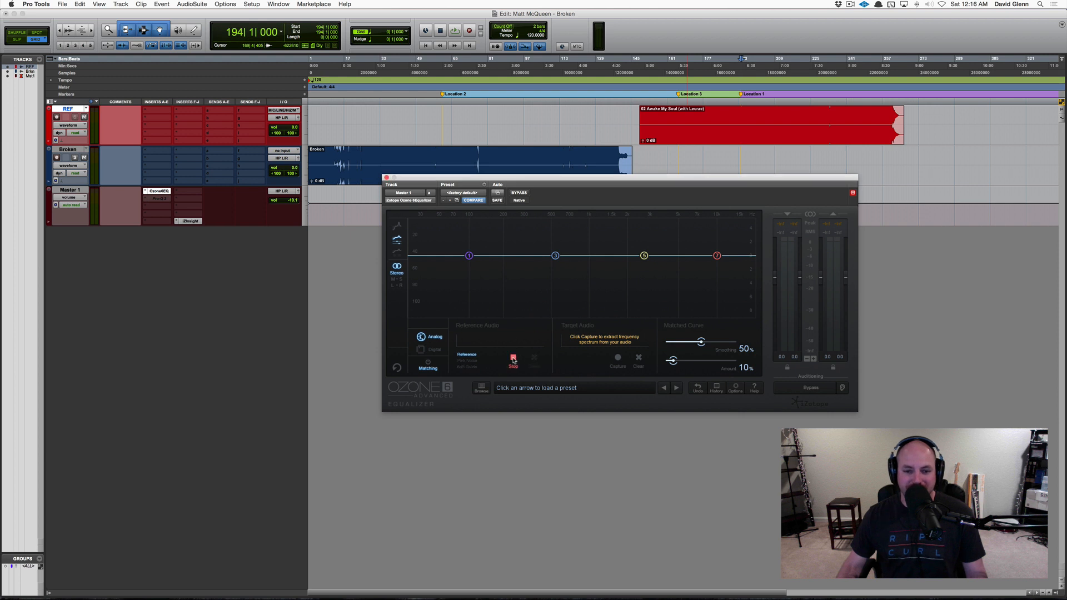
key(space)
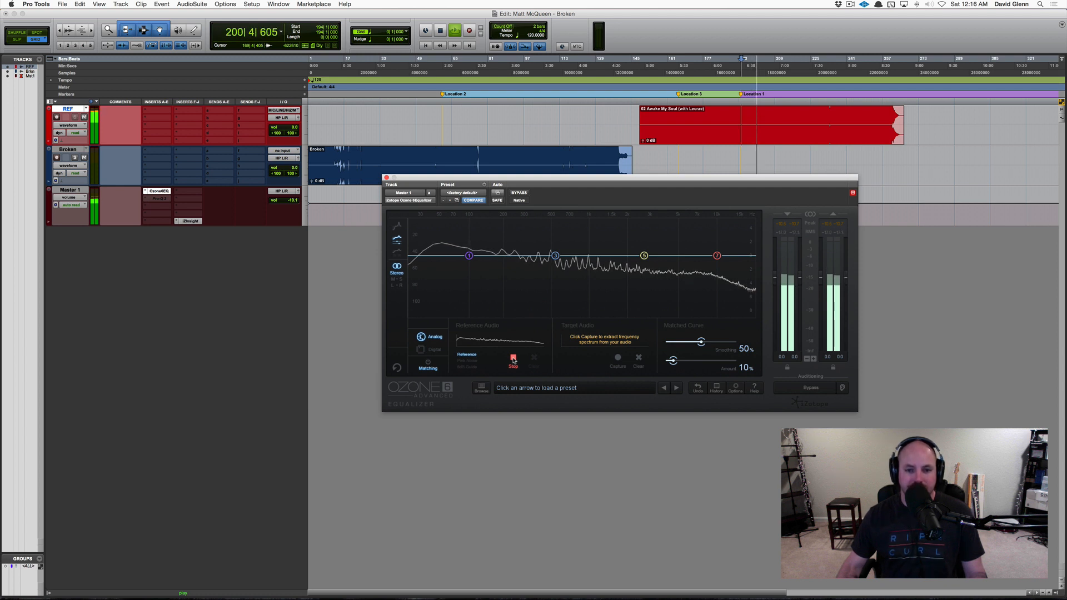
click(513, 359)
key(space)
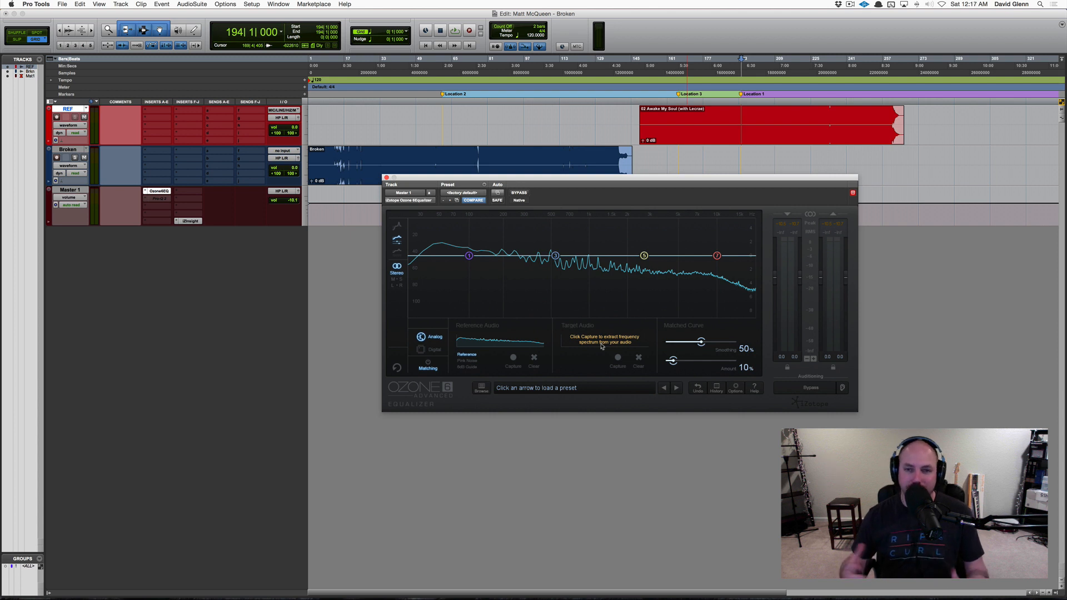
Step: Capture the Ozone target spectrum while playing the Broken track from bar 61
click(442, 162)
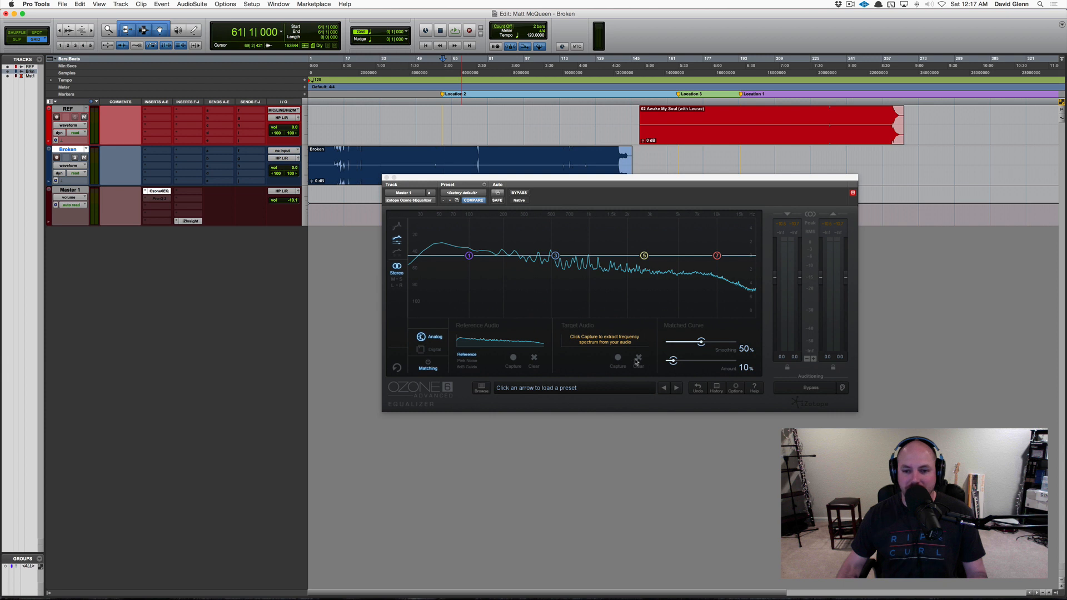
click(619, 359)
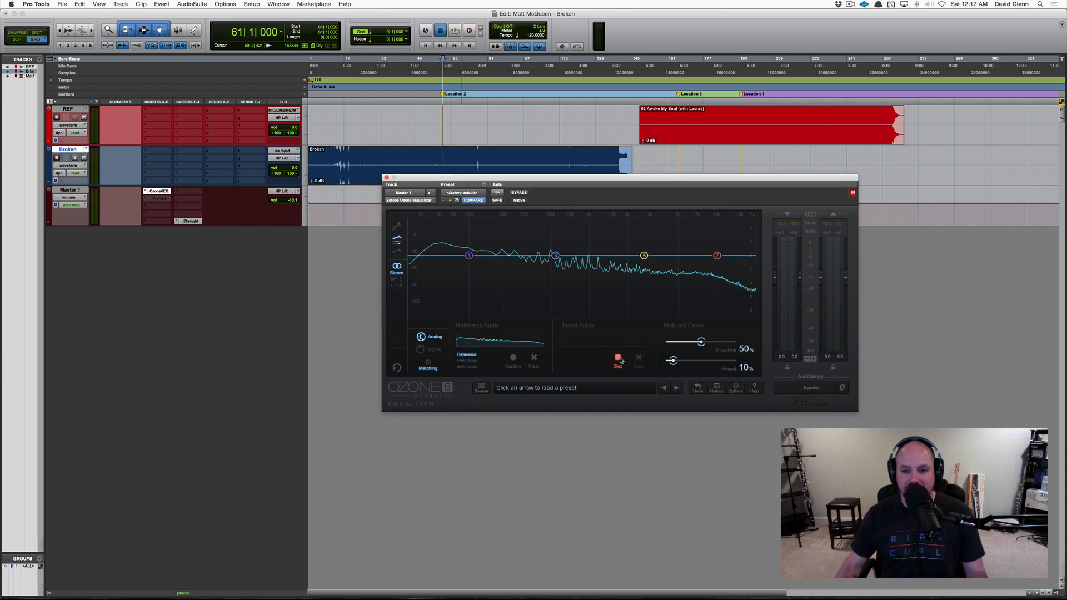
key(space)
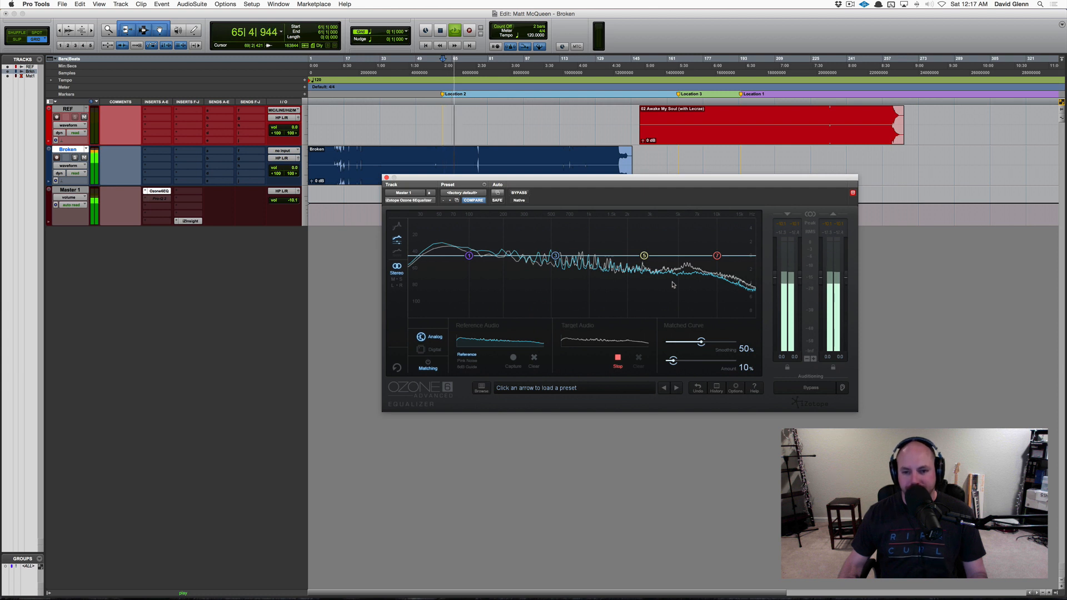
click(617, 361)
key(space)
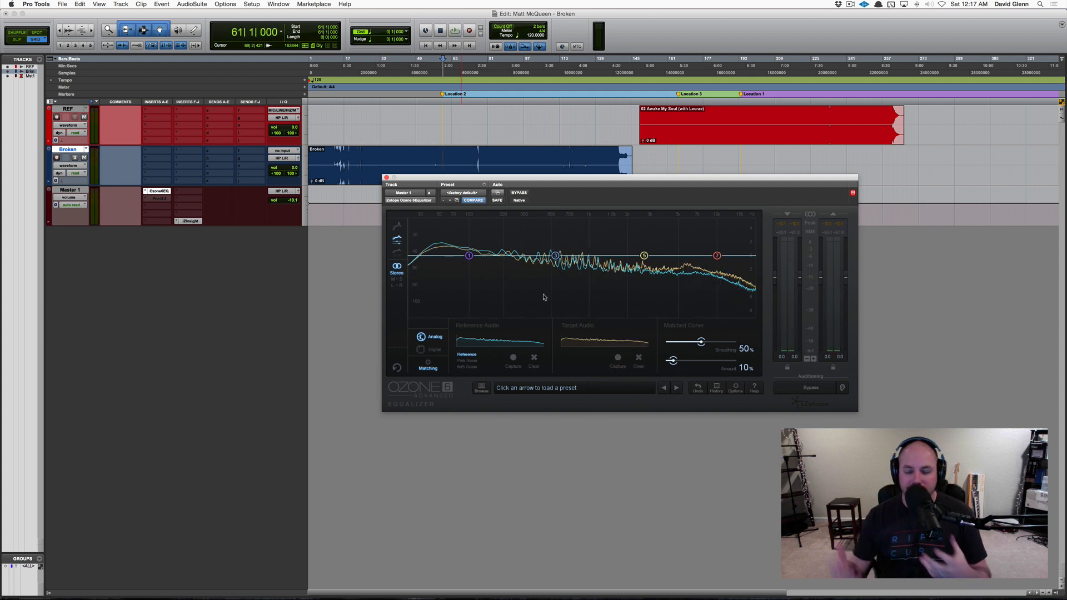
Step: Enable EQ matching with 40% smoothing and 41% amount, and move the Ozone equalizer from Master 1 to the Broken track
click(429, 364)
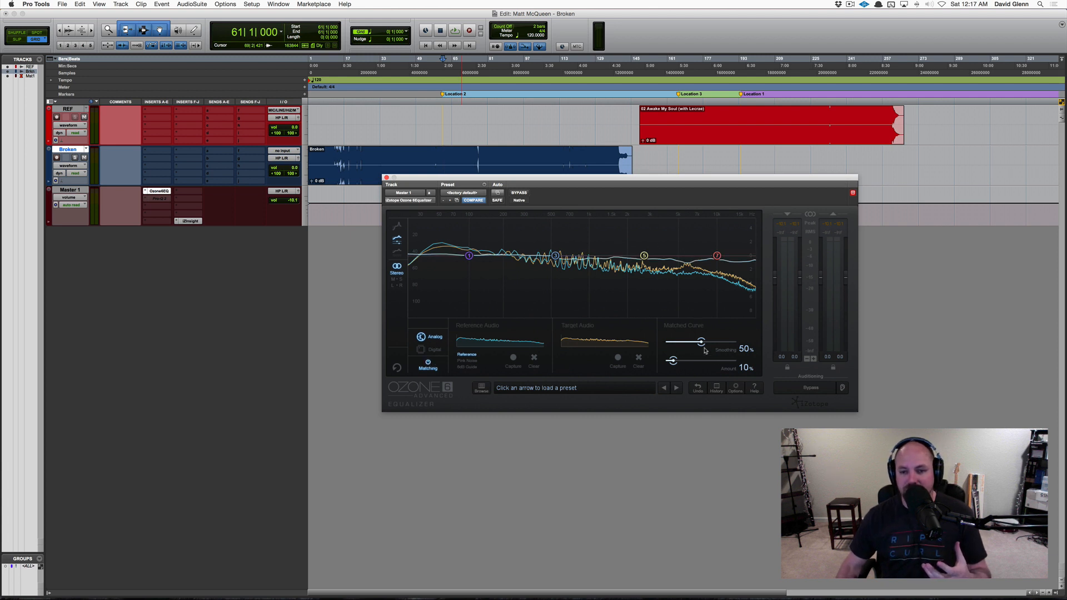
mouse_move(701, 343)
mouse_down()
mouse_move(682, 362)
mouse_move(696, 362)
mouse_up()
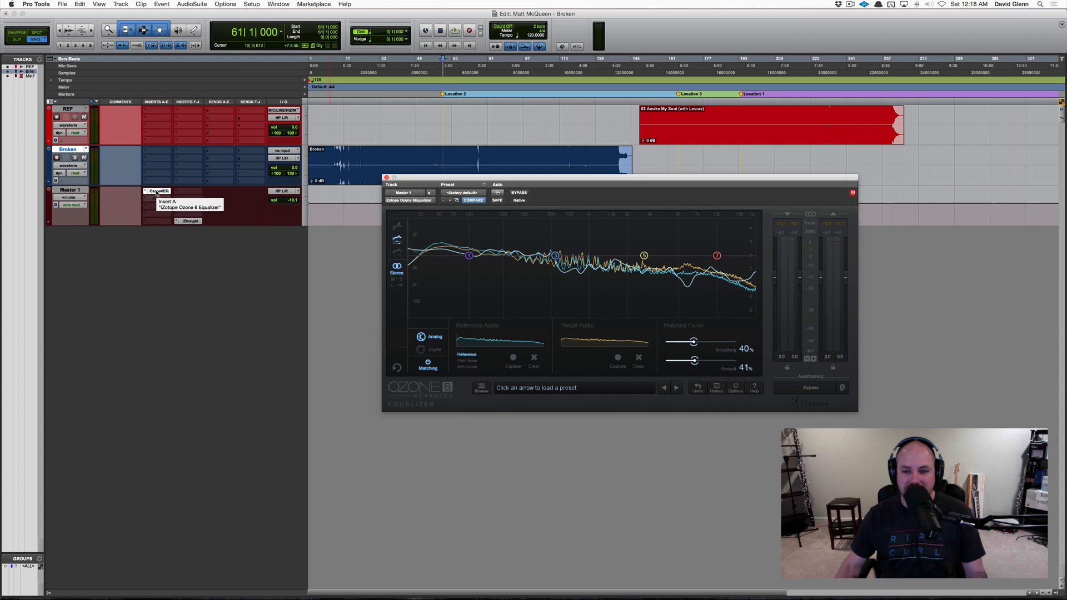
drag(157, 192, 143, 154)
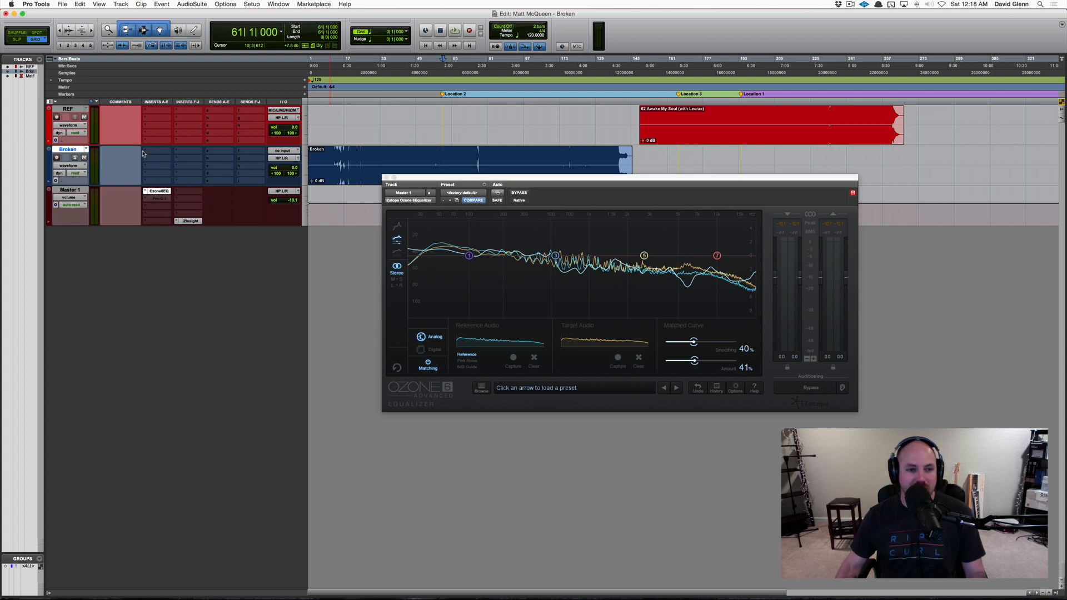
drag(61, 157, 157, 151)
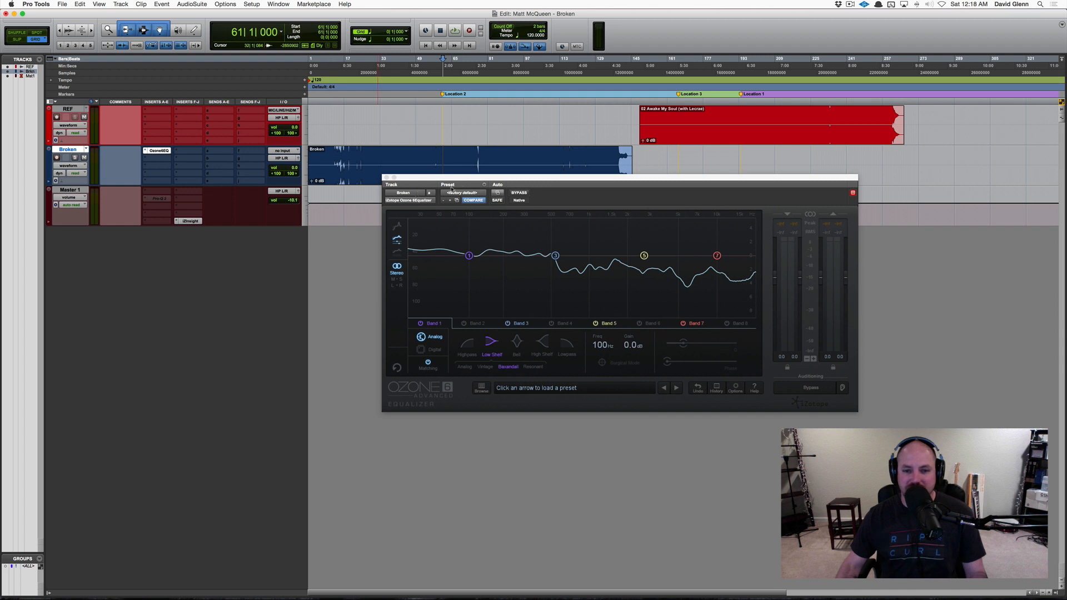
Step: Play Broken from bar 61 and compare it with the Ozone equalizer bypassed and active
key(space)
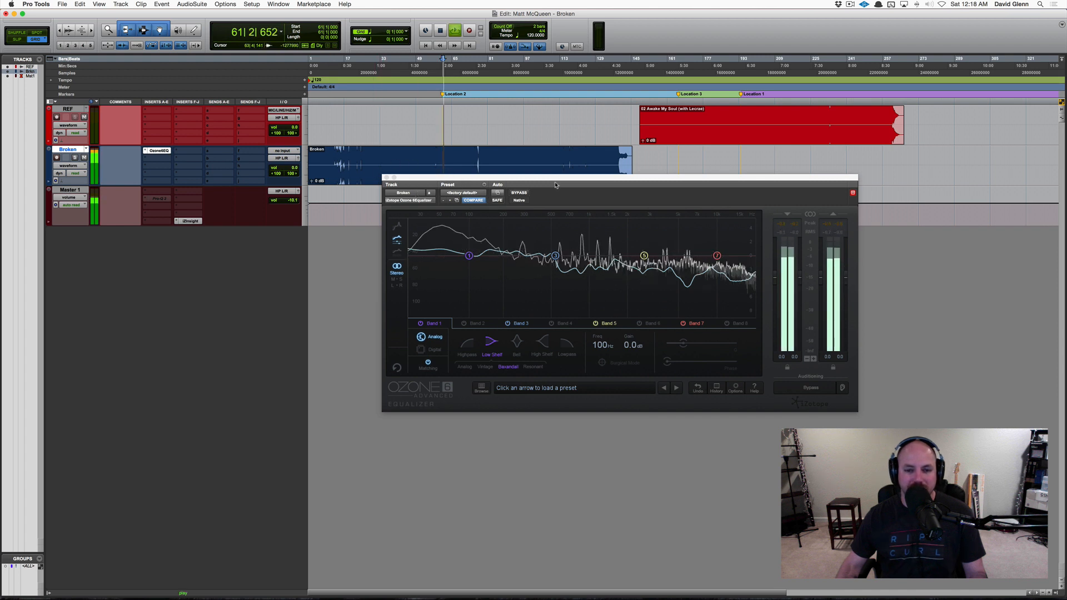
click(519, 193)
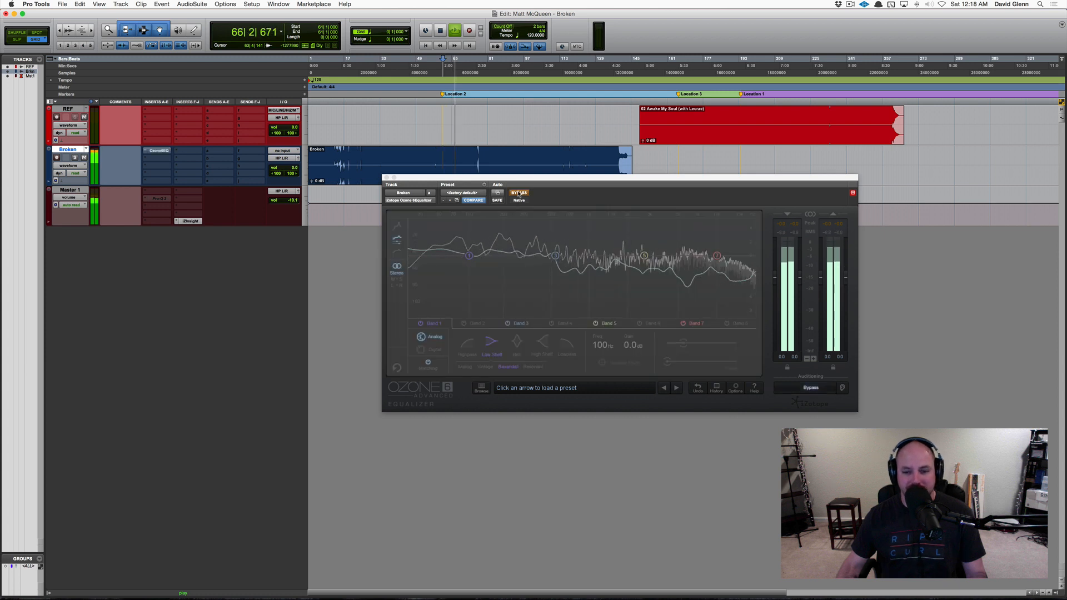
click(519, 193)
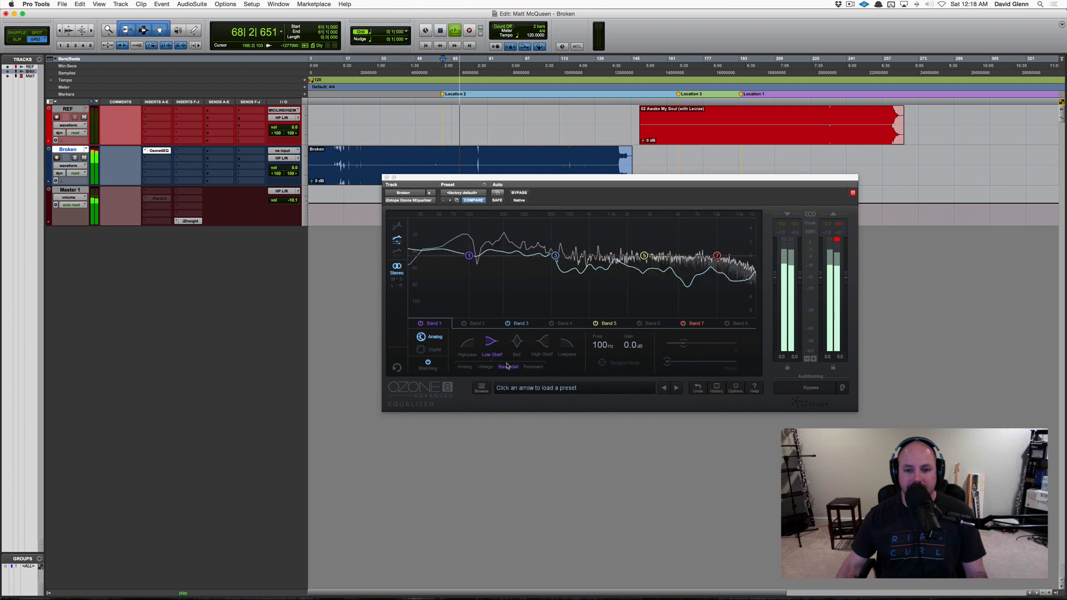
Step: Show the matching controls and compare Awake My Soul at Location 3 with the equalized Broken at Location 2
click(428, 364)
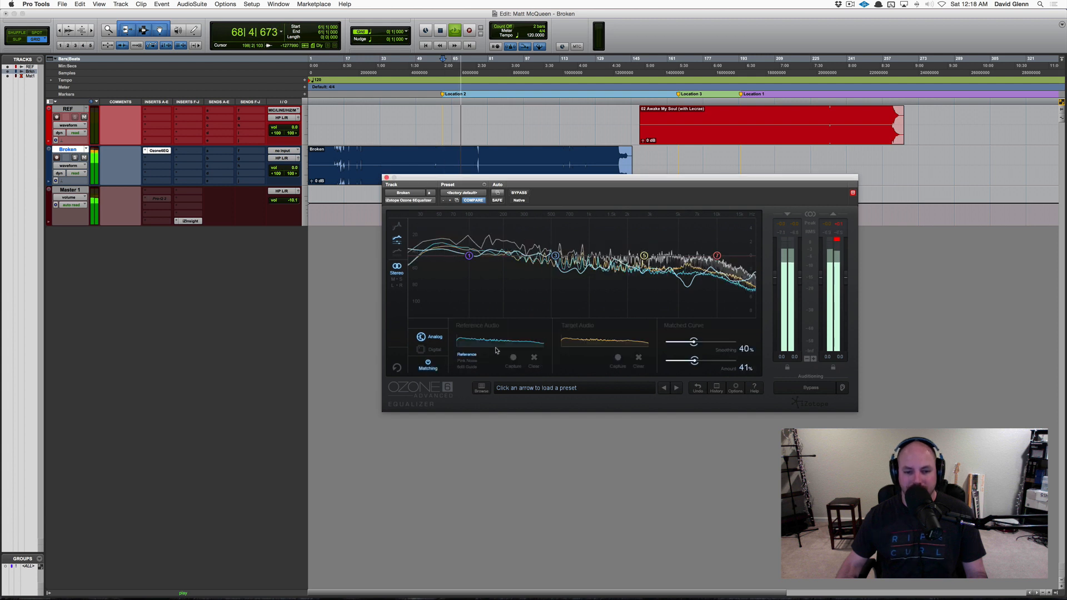
click(677, 122)
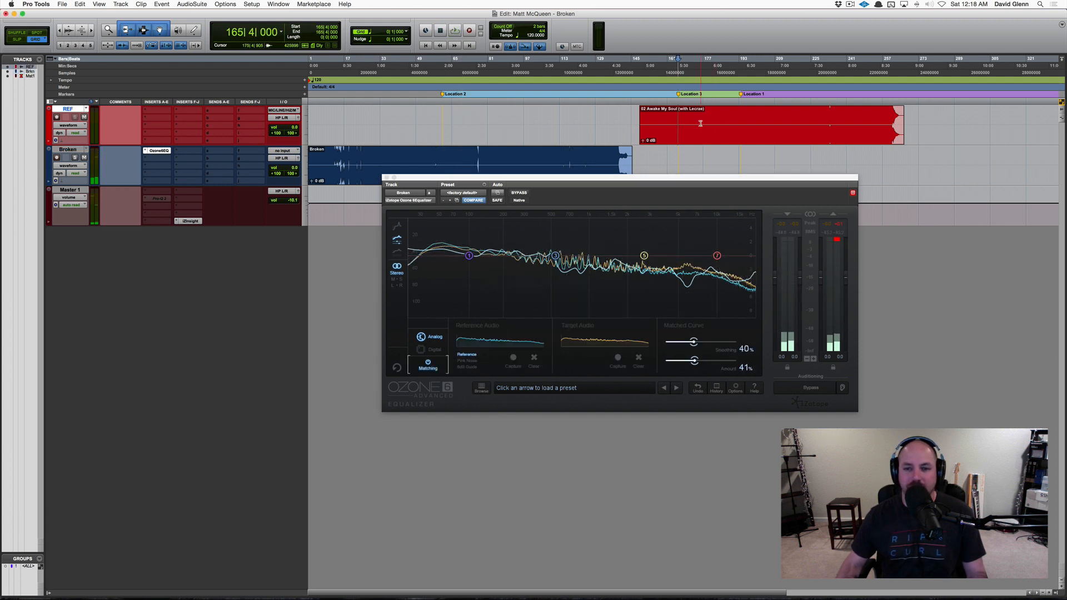
key(space)
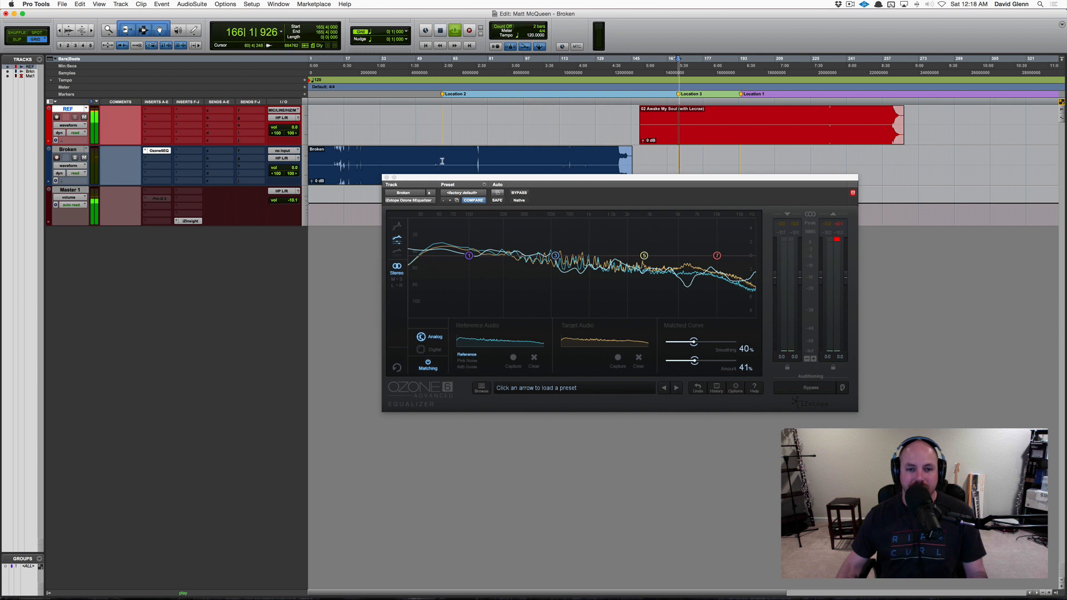
click(441, 161)
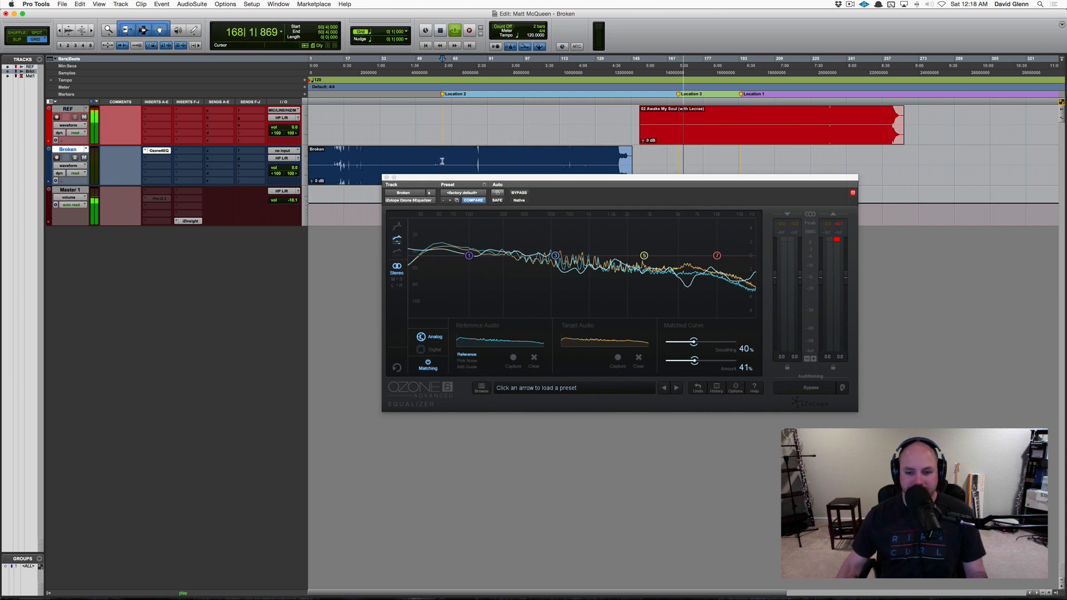
key(space)
key(space)
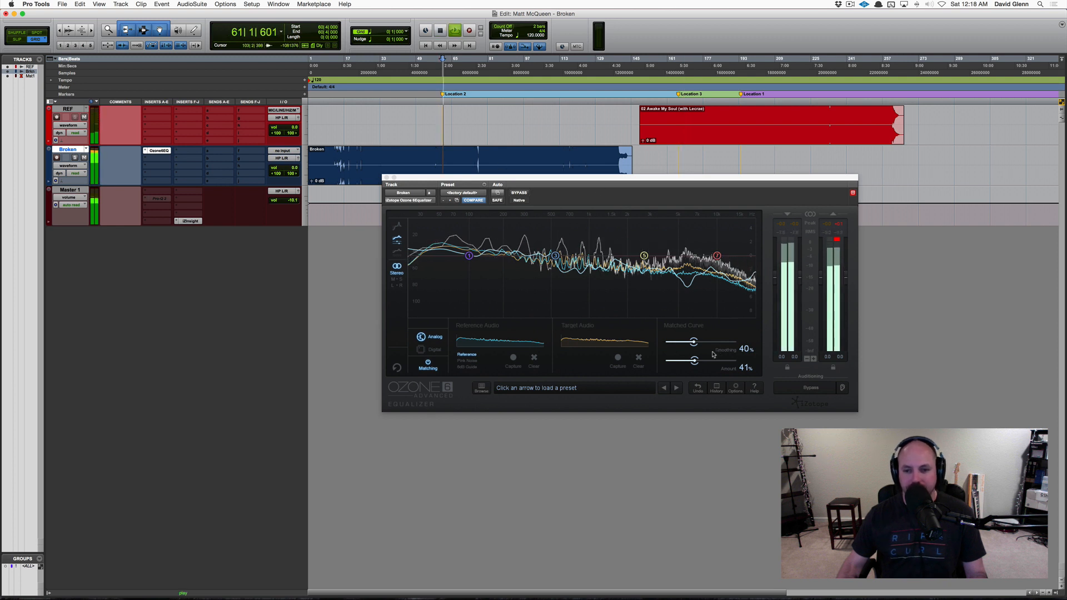
Step: Reduce the matched curve's amount to 34% and compare Broken with the equalizer bypassed and active before stopping playback
drag(695, 361, 690, 363)
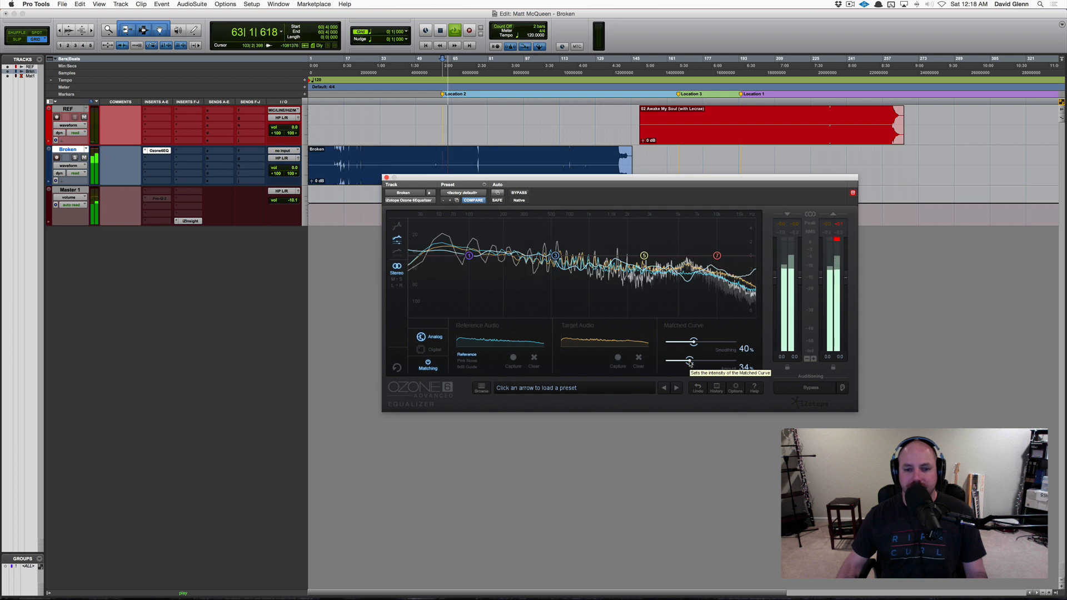
click(521, 193)
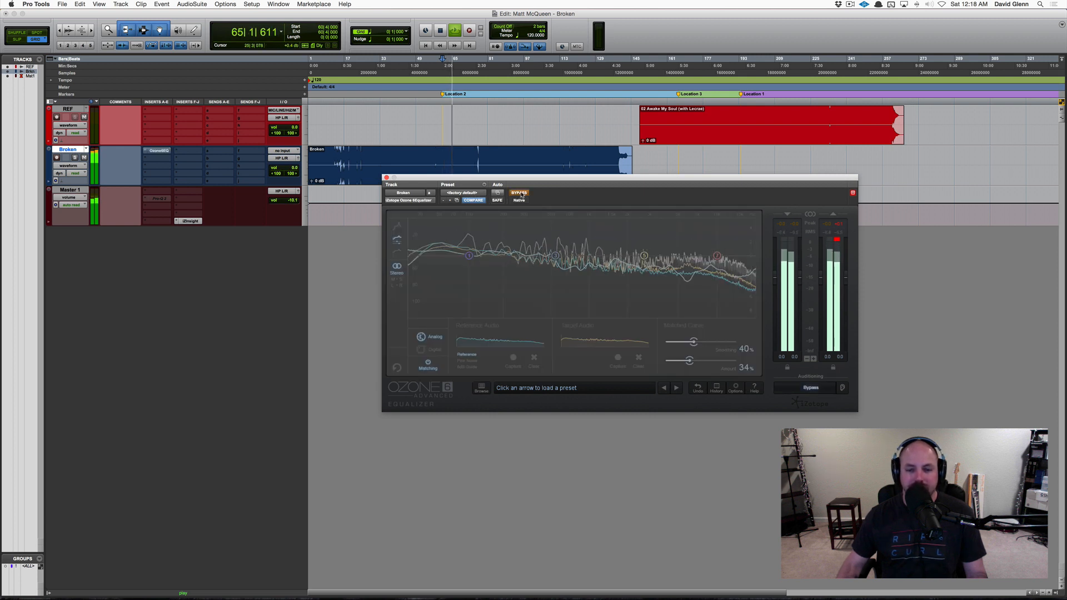
click(521, 194)
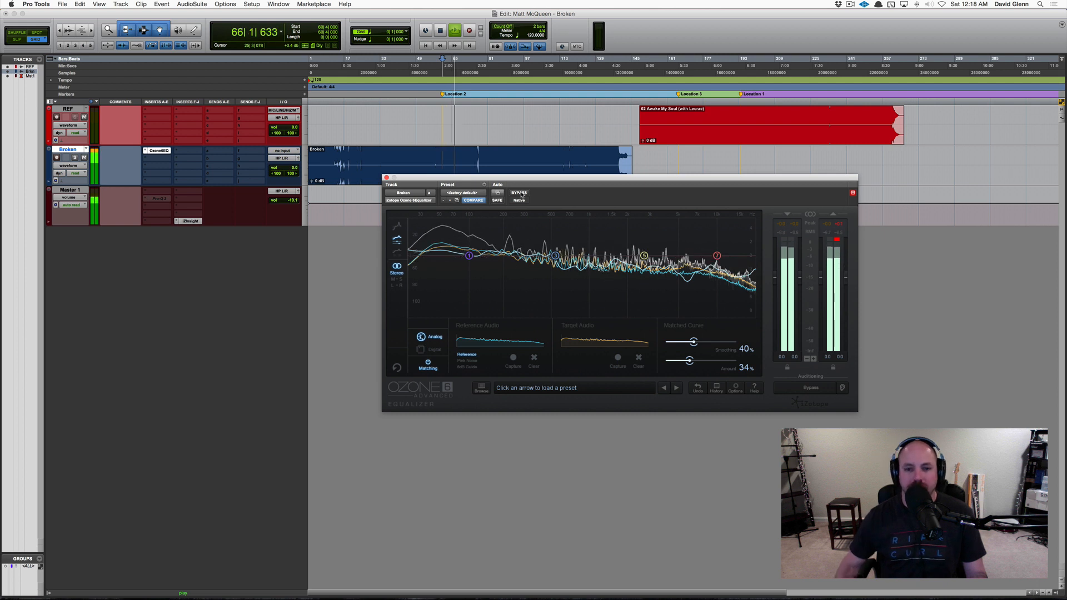
key(space)
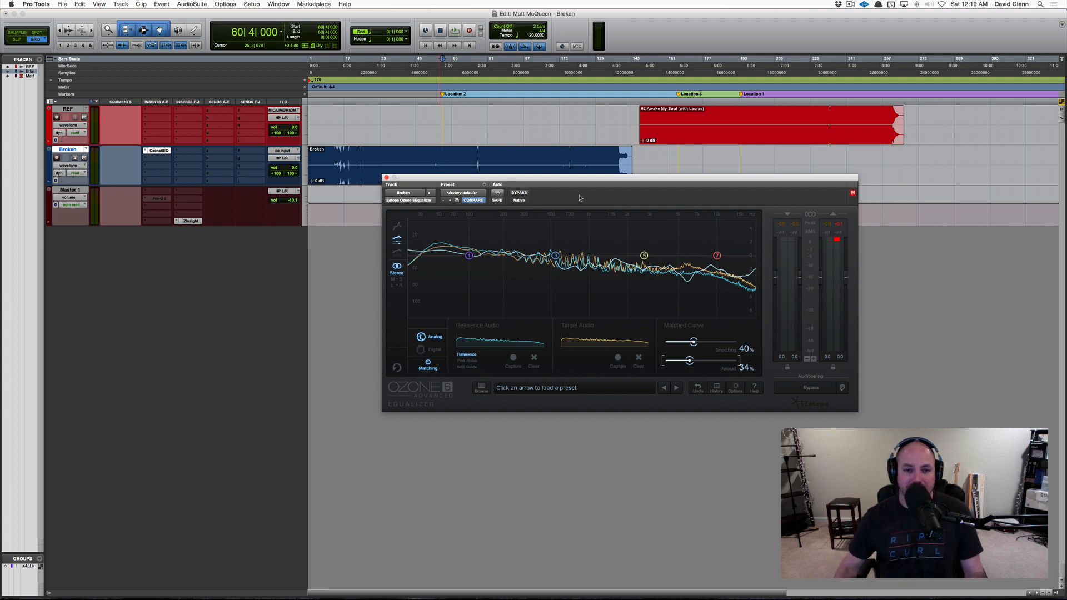
Step: Insert Slate Digital's stereo VBC Rack on the Broken track after the Ozone equalizer
drag(541, 183, 499, 242)
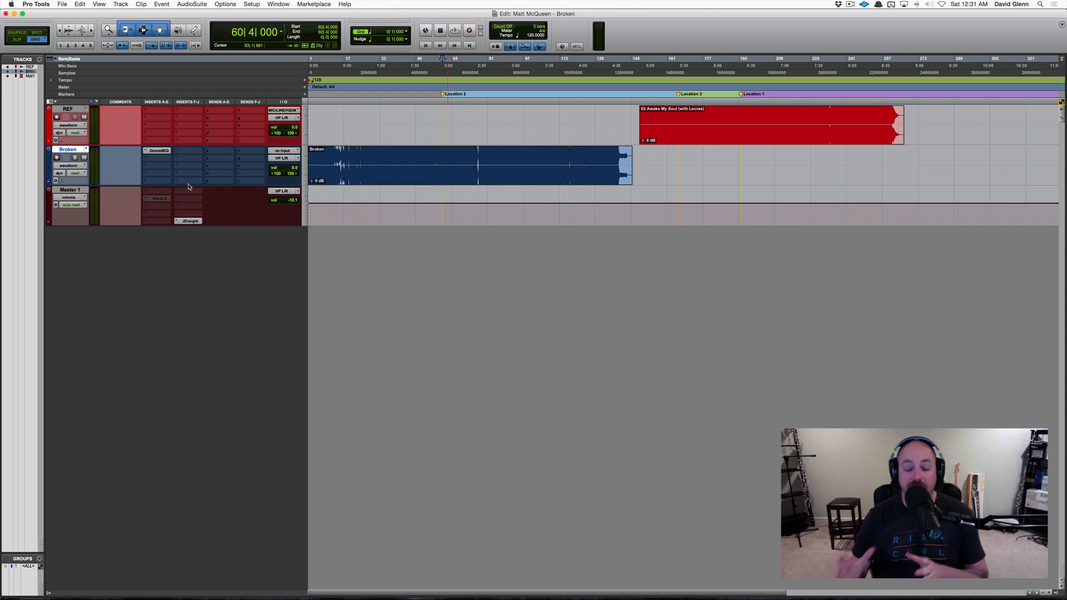
click(156, 193)
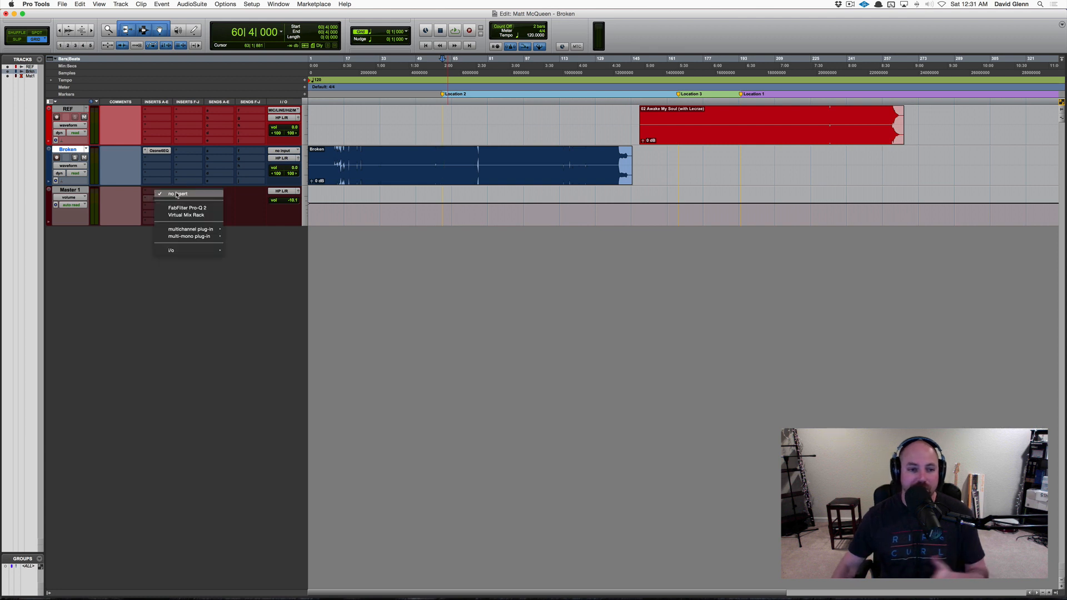
click(164, 180)
click(151, 160)
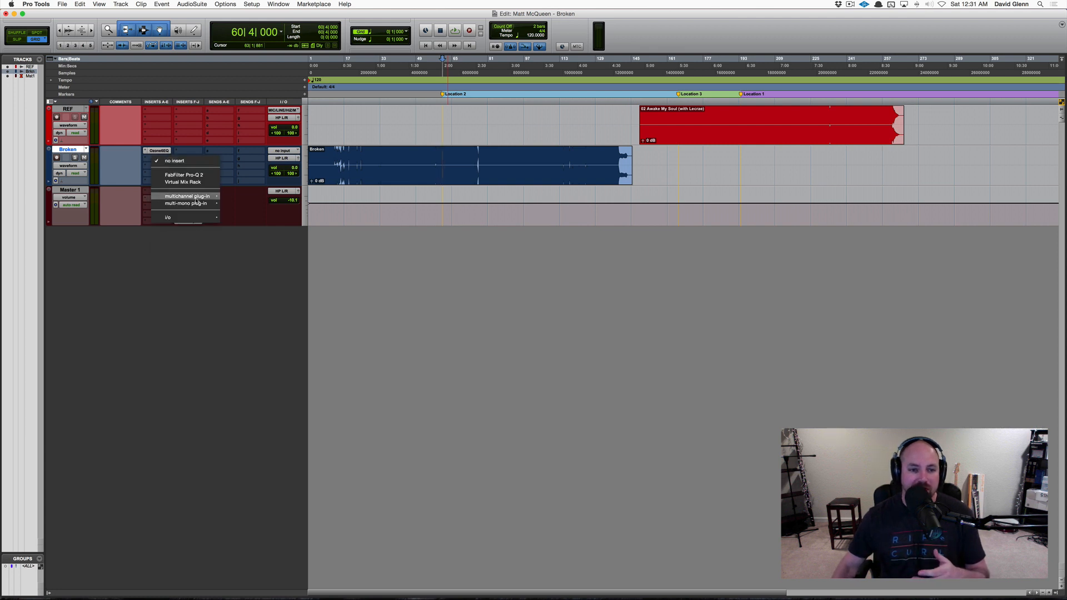
mouse_move(195, 197)
mouse_move(275, 406)
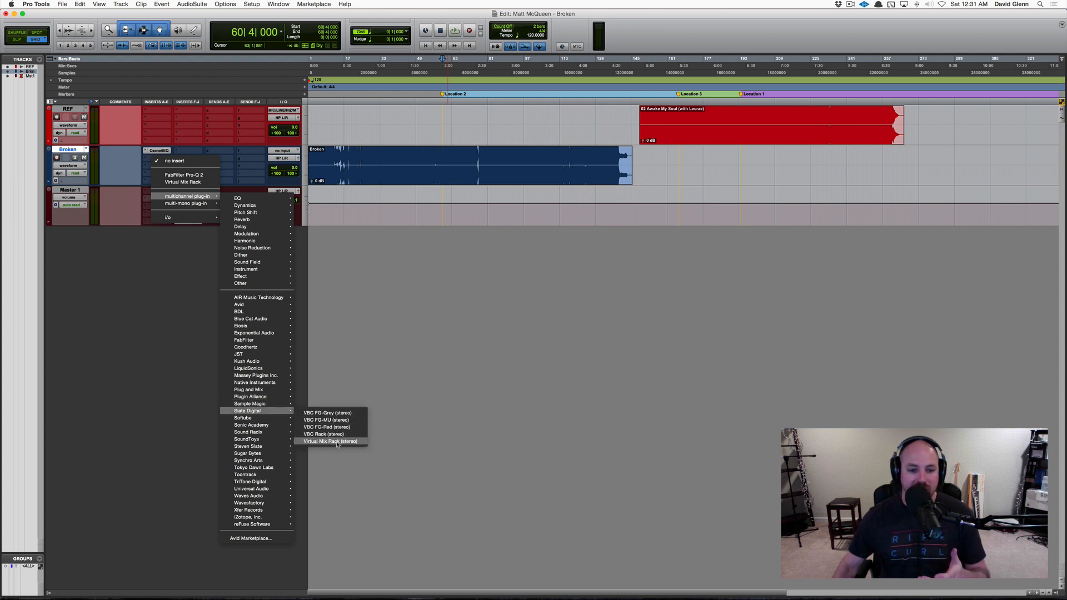
click(331, 436)
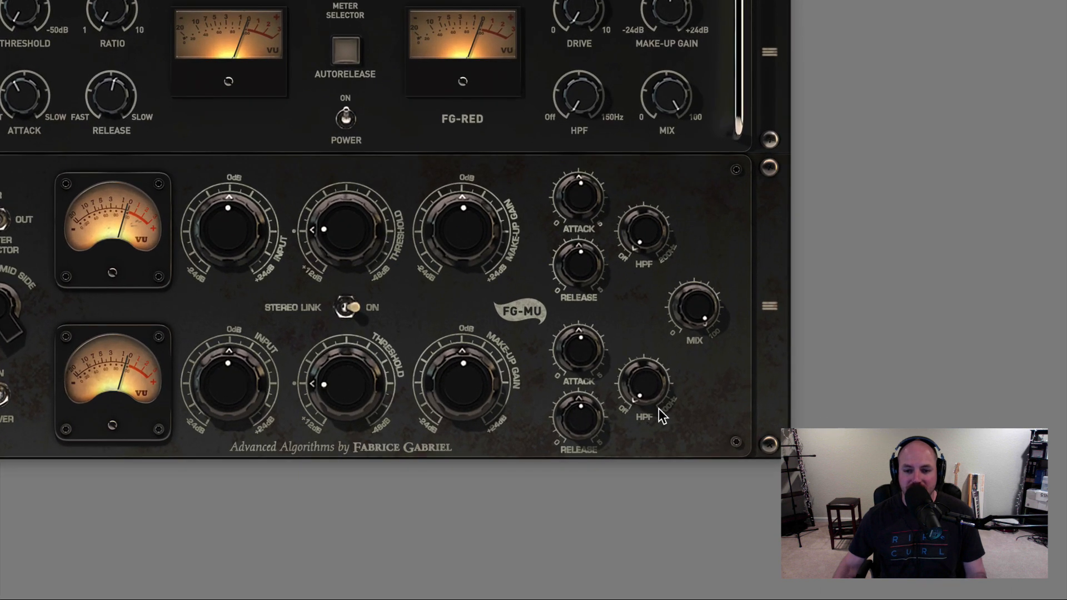
Step: Try raising the FG-MU compressor's stereo-linked high-pass filter to around the middle of its range
mouse_move(648, 383)
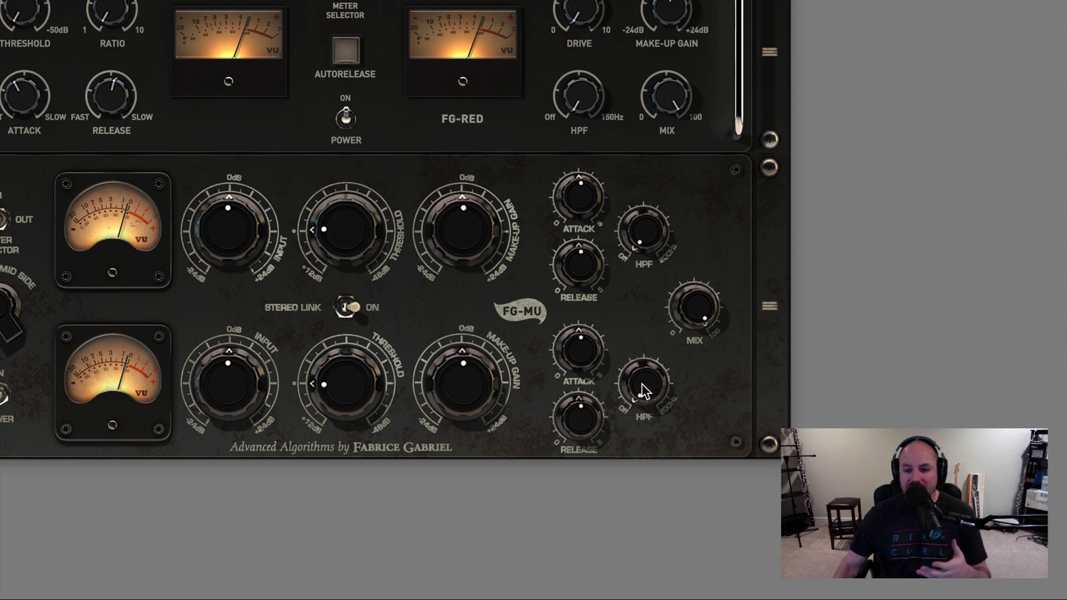
drag(641, 384, 637, 271)
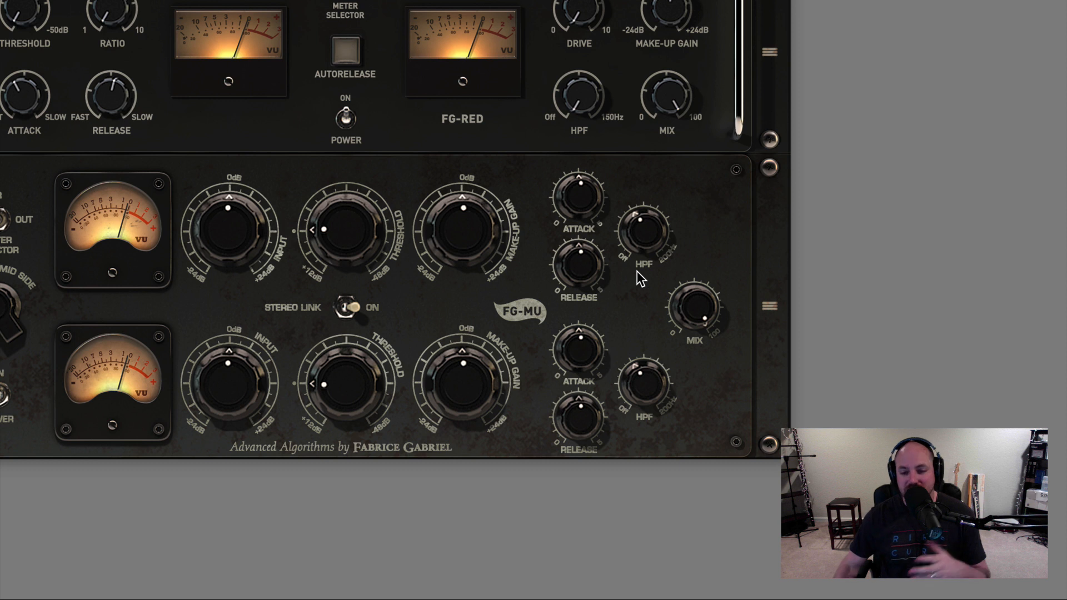
drag(638, 374, 638, 368)
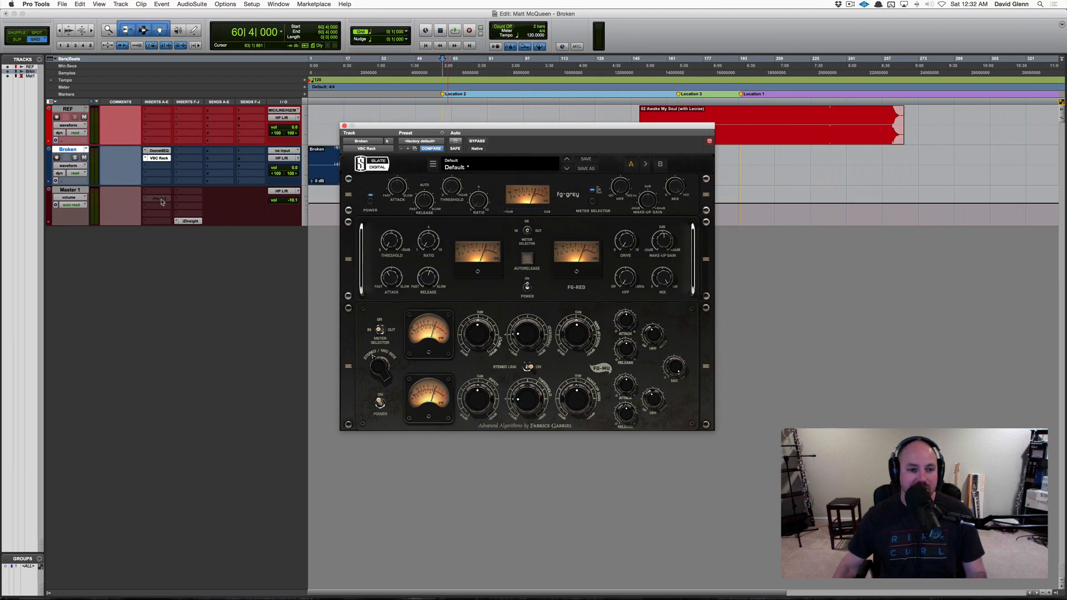
Step: Review the Insight meter on Master 1, then the Ozone equalizer and VBC Rack settings on Broken
click(188, 221)
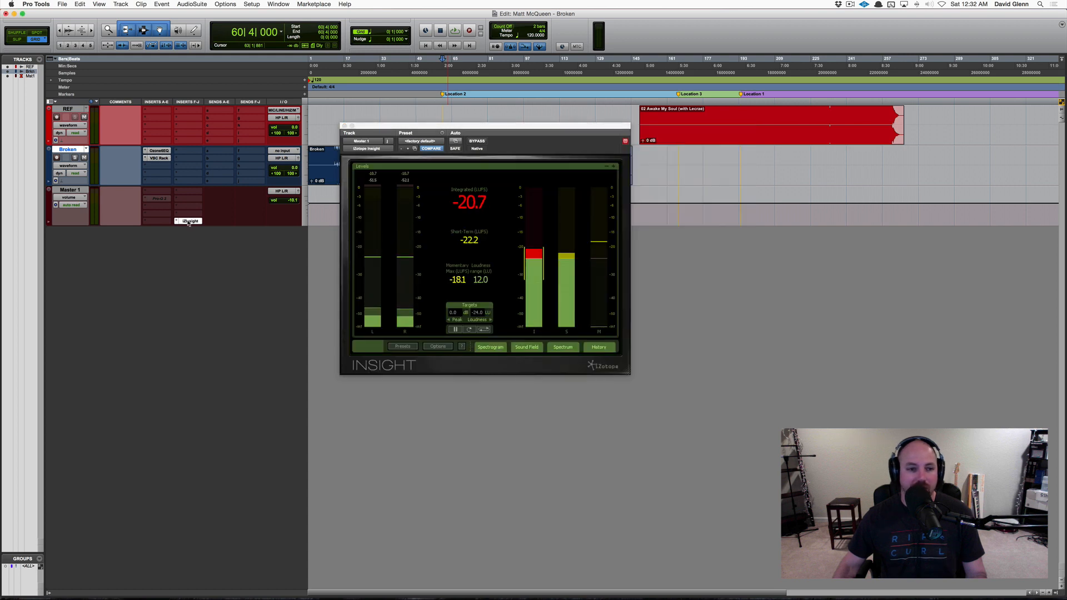
click(189, 221)
click(159, 151)
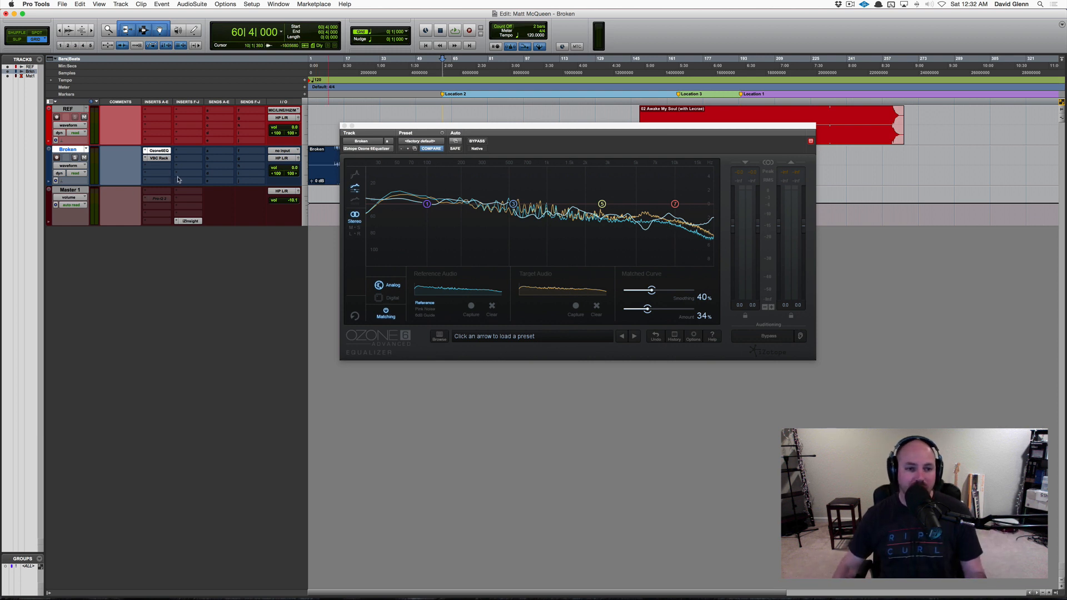
click(159, 158)
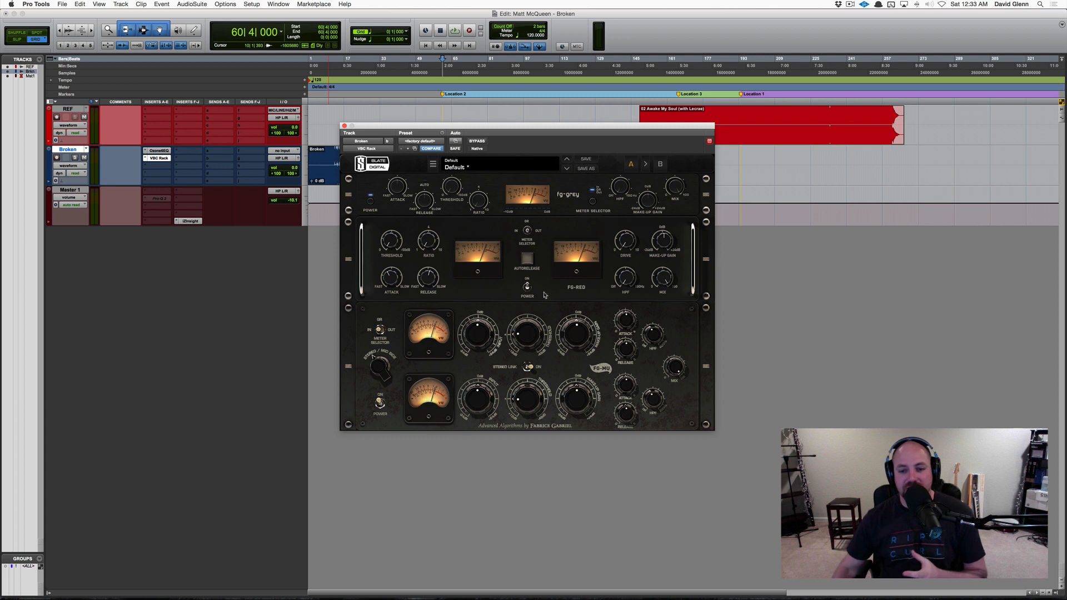
mouse_move(654, 401)
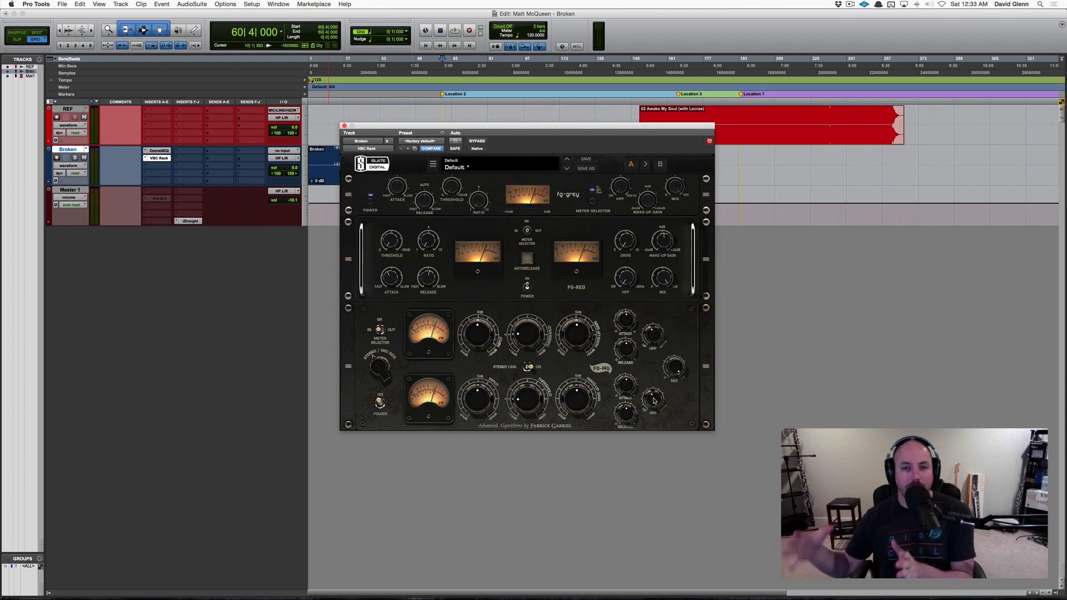
Step: Insert a stereo FabFilter Pro-Q 2 on Master 1 and add a low cut at about 18 Hz with a 48 dB/oct slope
click(146, 193)
mouse_move(184, 229)
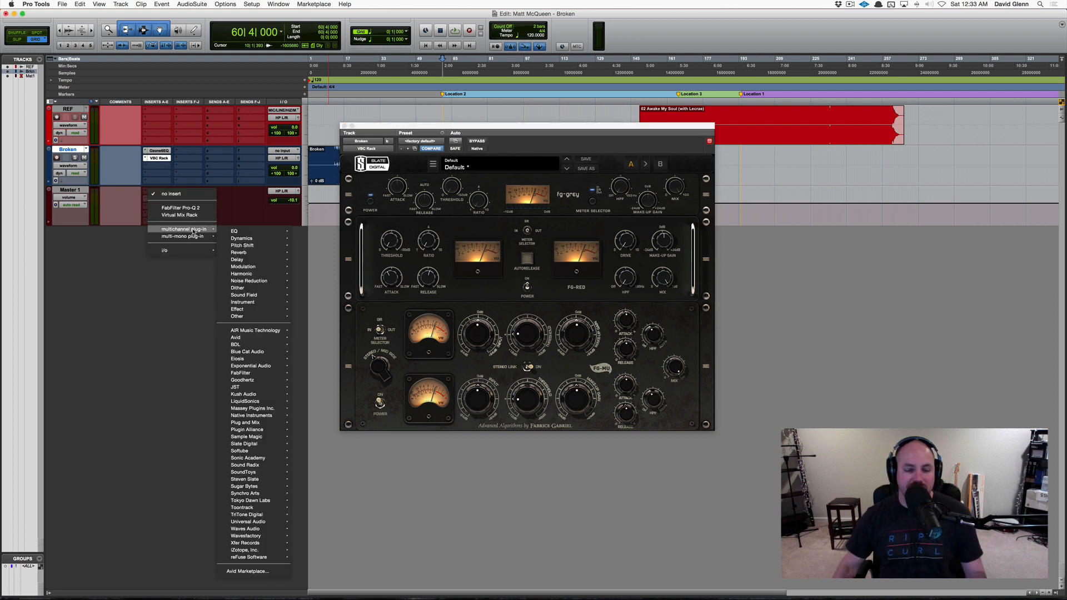
mouse_move(248, 231)
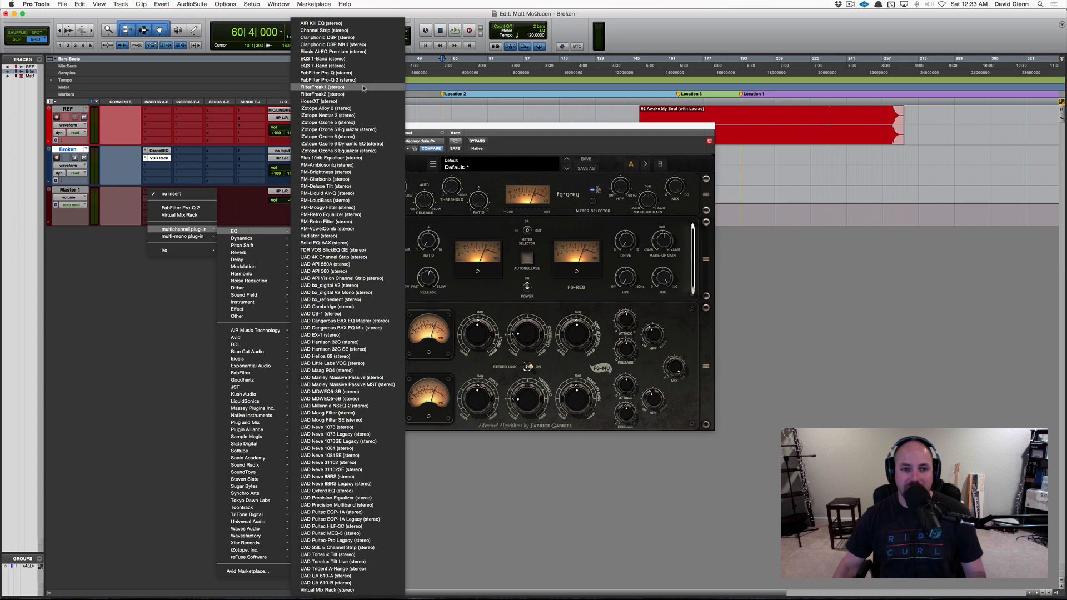
click(328, 80)
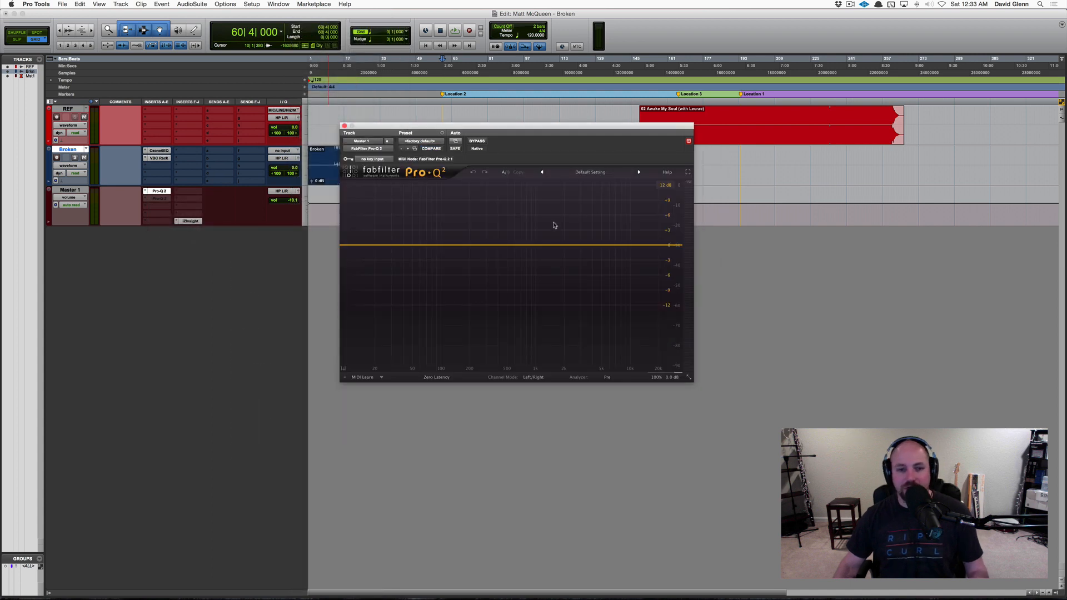
drag(342, 245, 372, 245)
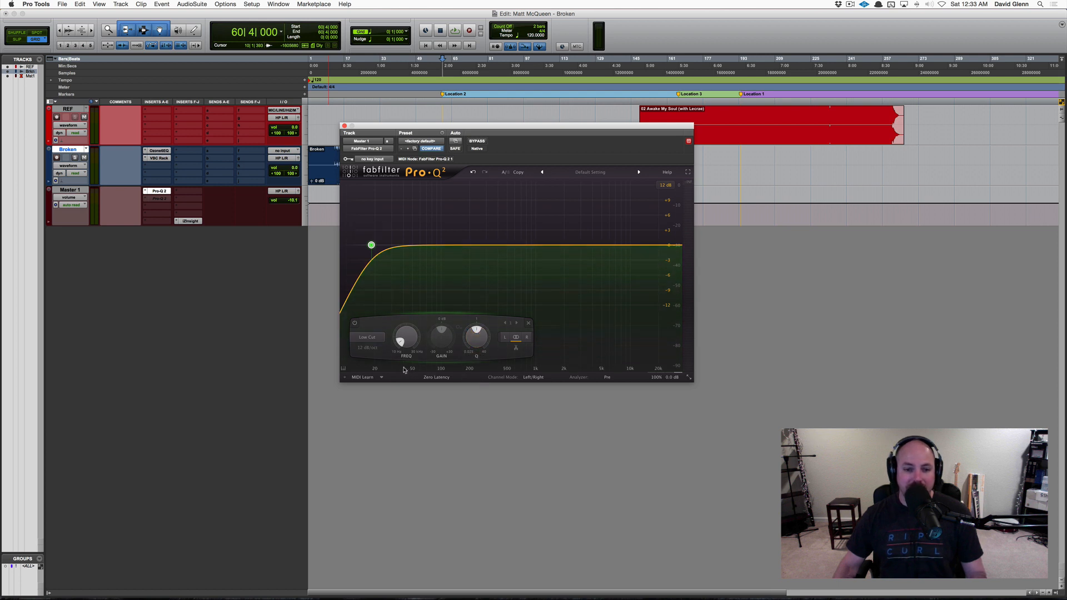
click(361, 354)
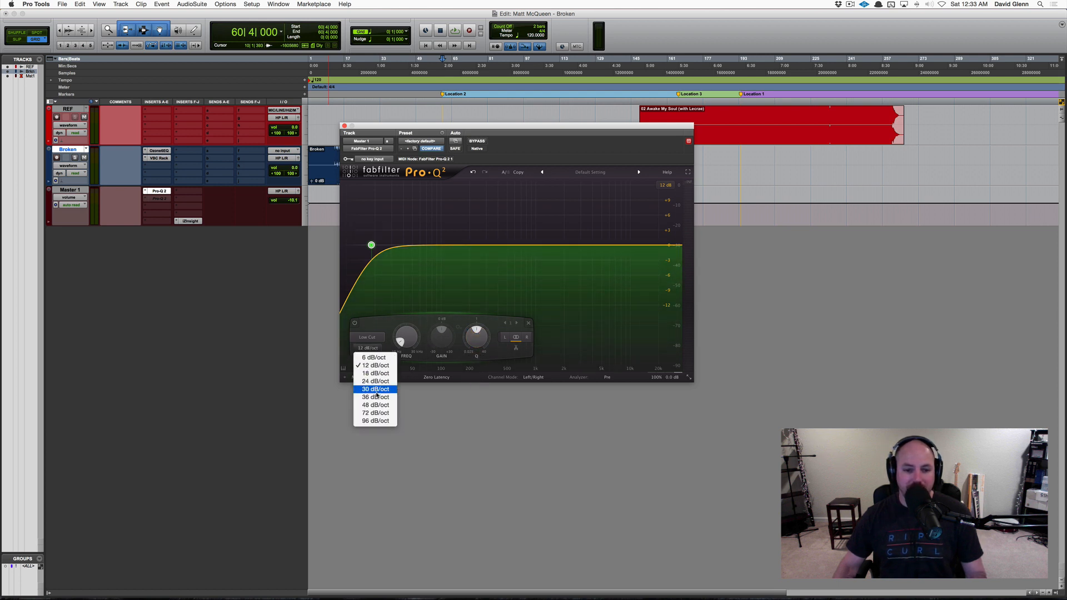
click(375, 400)
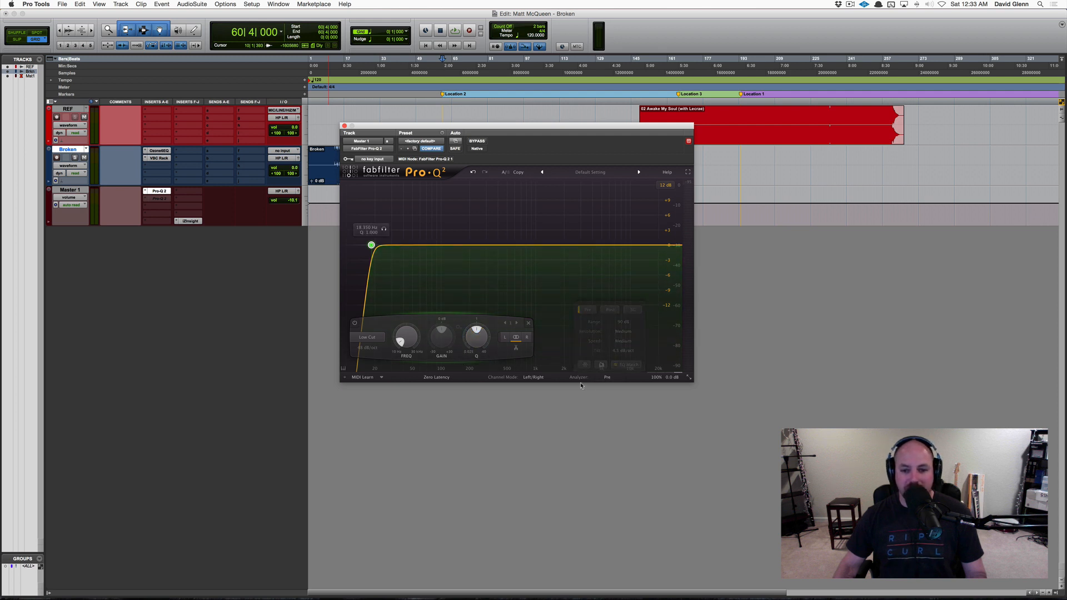
Step: Switch Pro-Q 2 to Mid/Side channel mode and place the low cut on the Mid channel
click(535, 378)
click(540, 395)
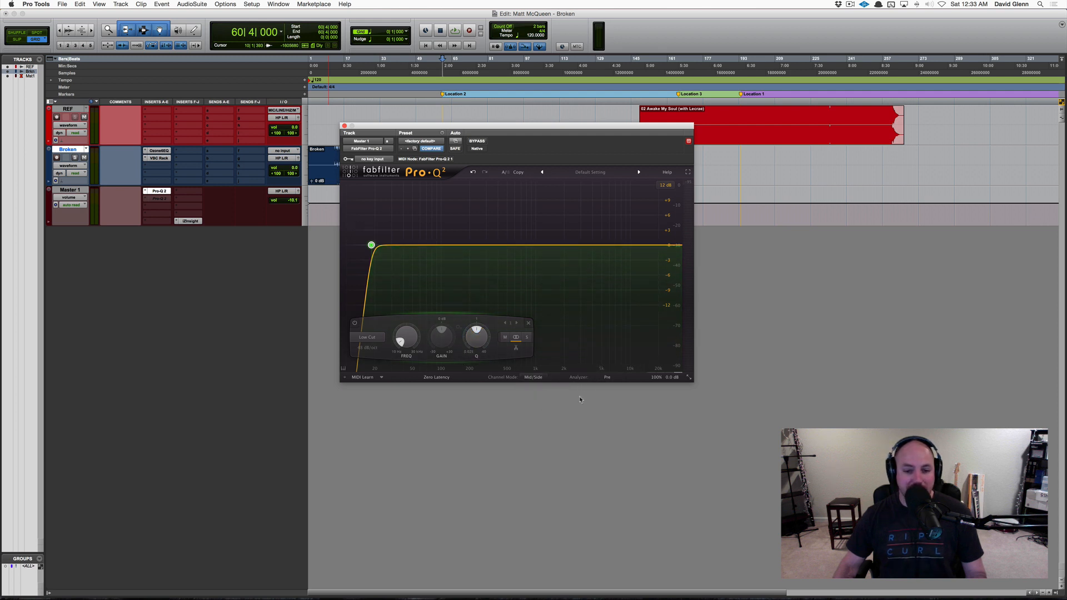
right_click(371, 247)
mouse_move(414, 276)
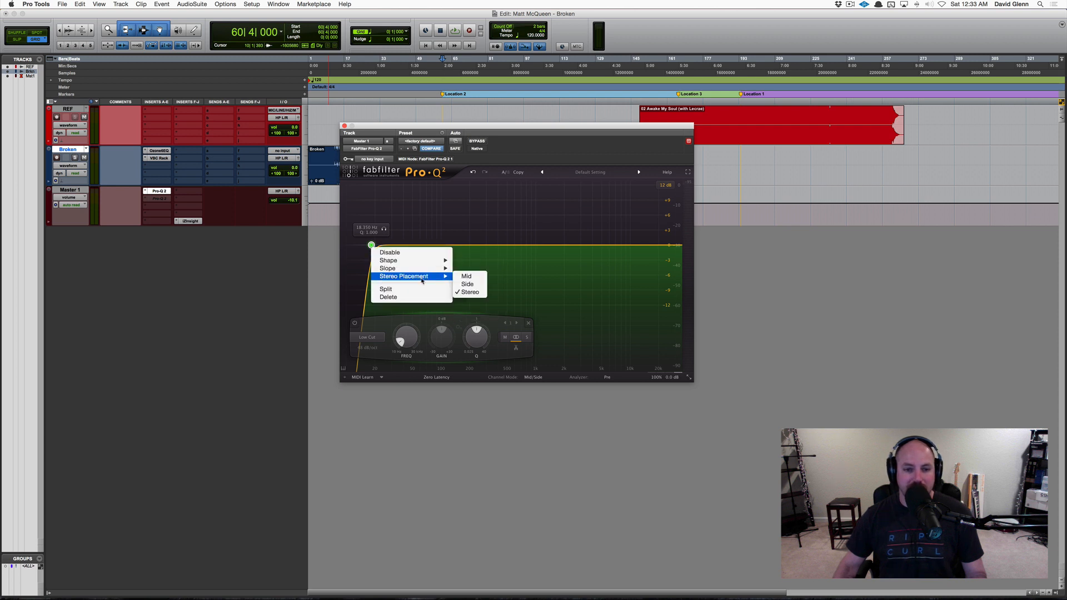
click(465, 278)
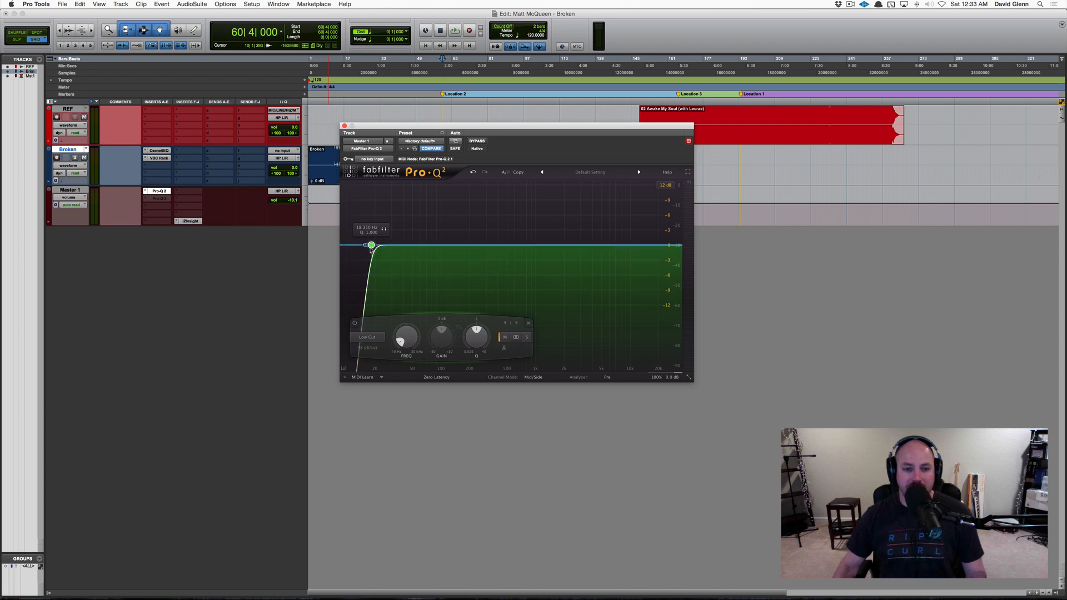
Step: Add a second low cut above the first, with a 48 dB/oct slope at about 44 Hz
drag(372, 246, 395, 244)
alt+click(476, 337)
click(368, 347)
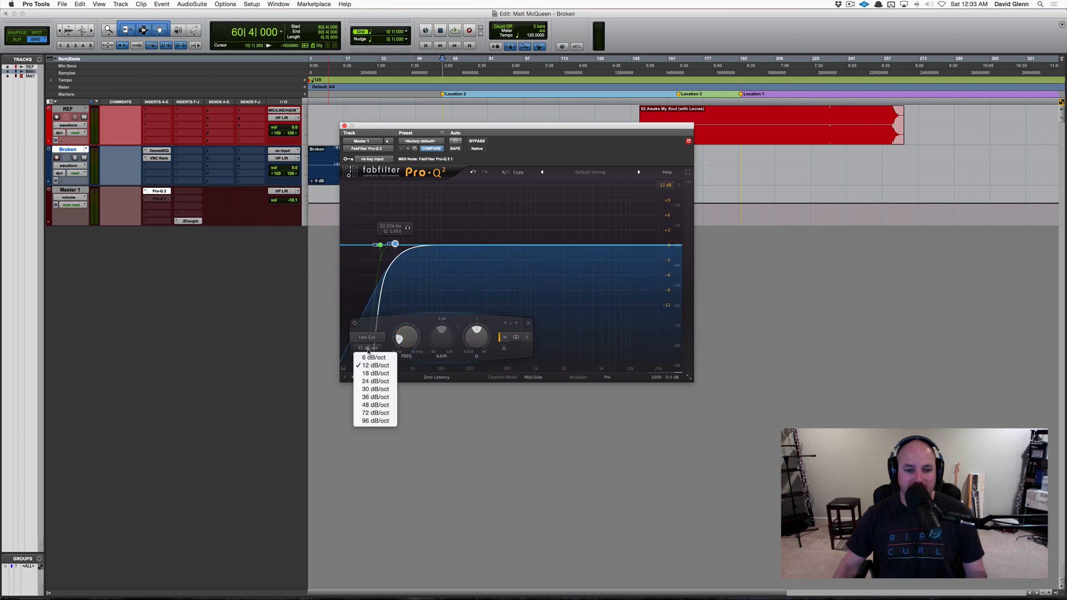
click(375, 405)
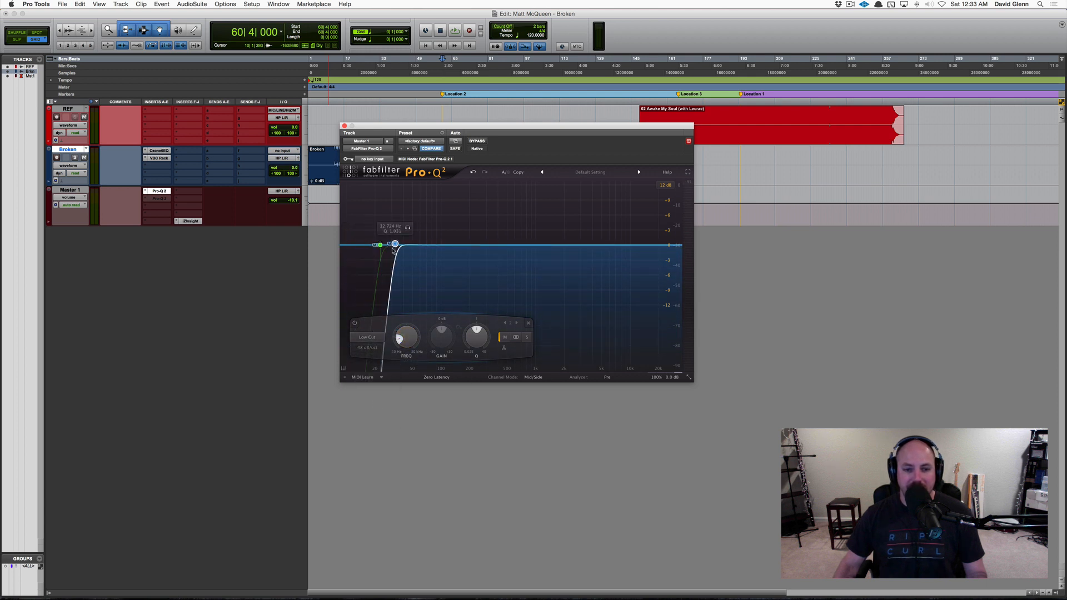
drag(395, 245, 408, 245)
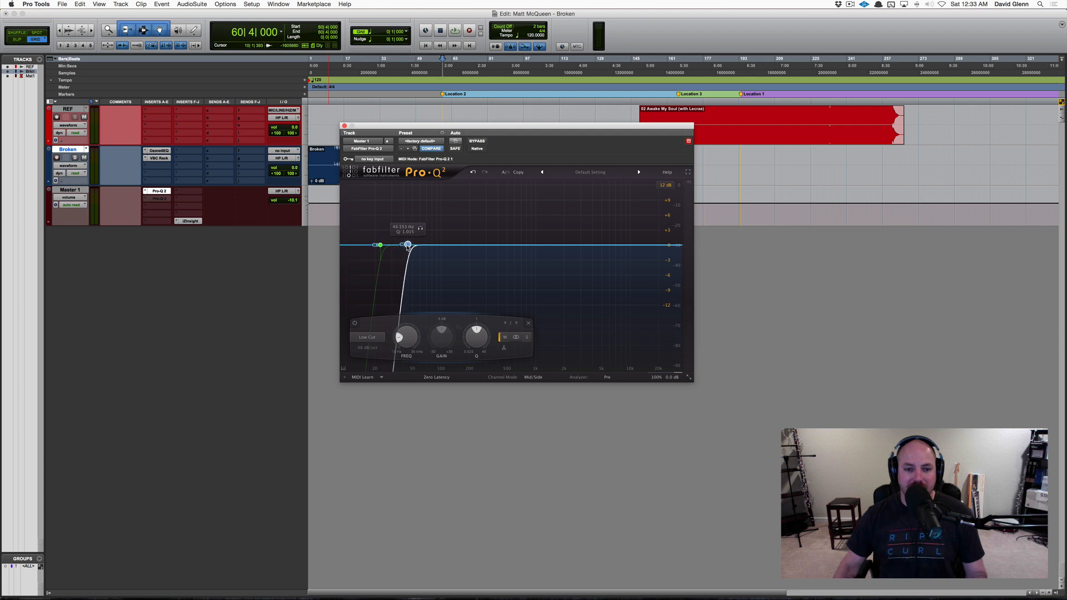
Step: Place the second low cut on the Side channel, at about 68 Hz with its Q reset to 1
right_click(408, 245)
mouse_move(473, 275)
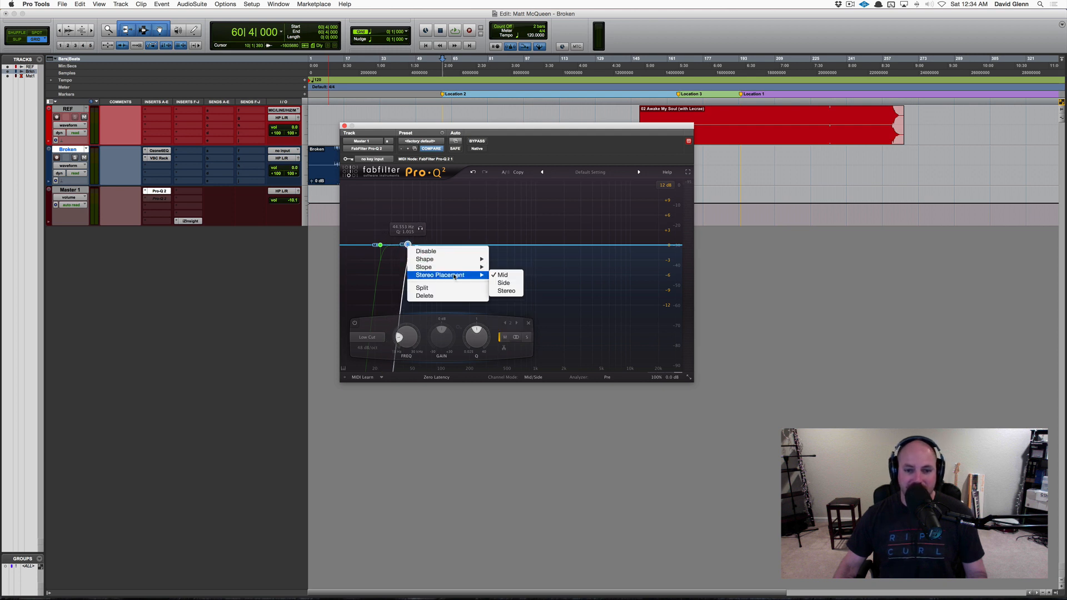
click(510, 284)
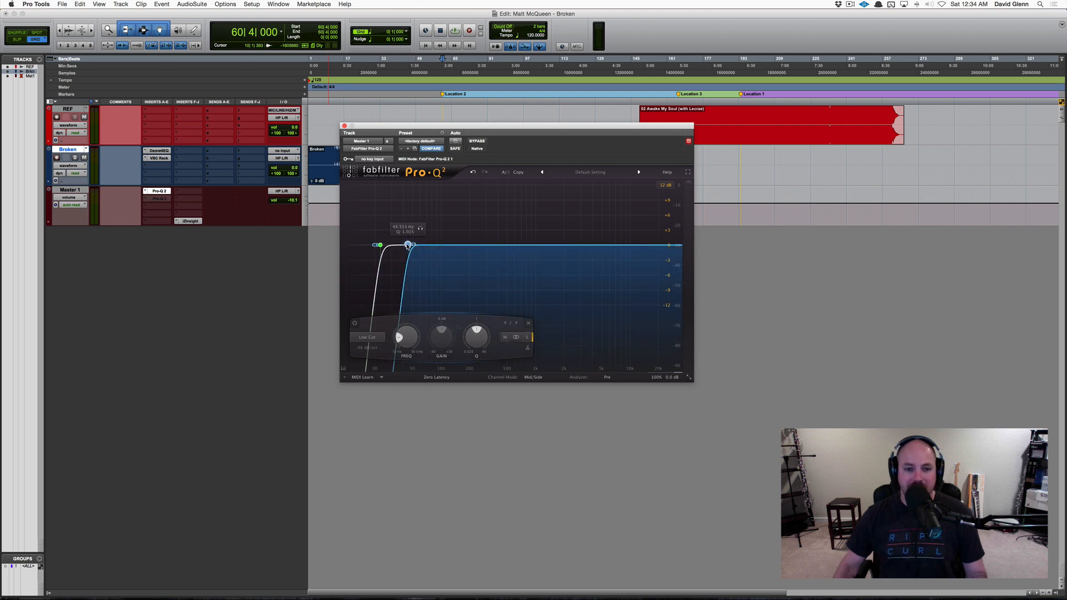
drag(408, 245, 426, 246)
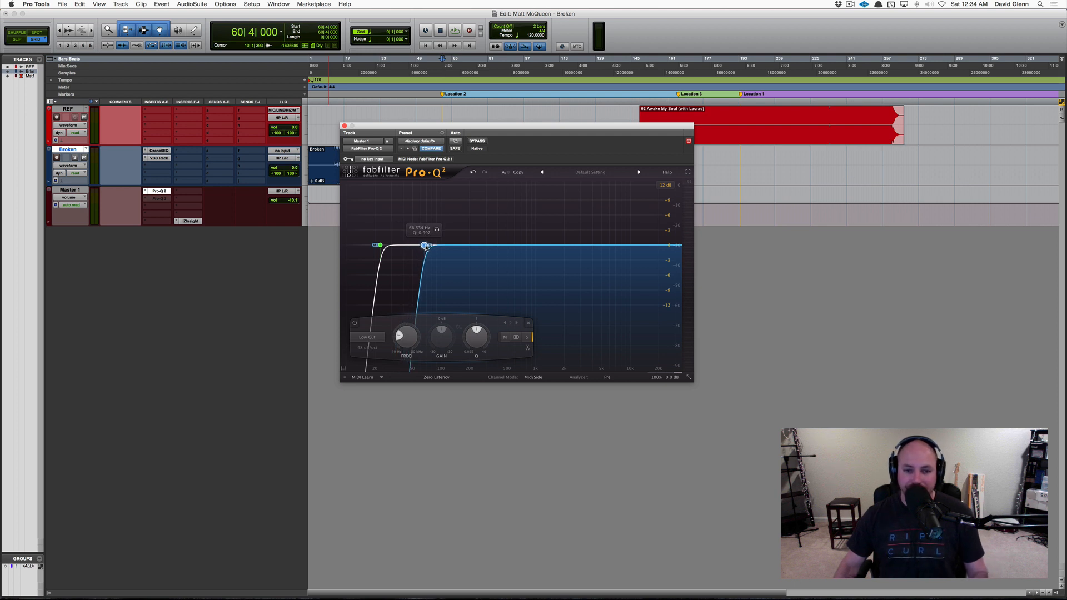
double_click(476, 336)
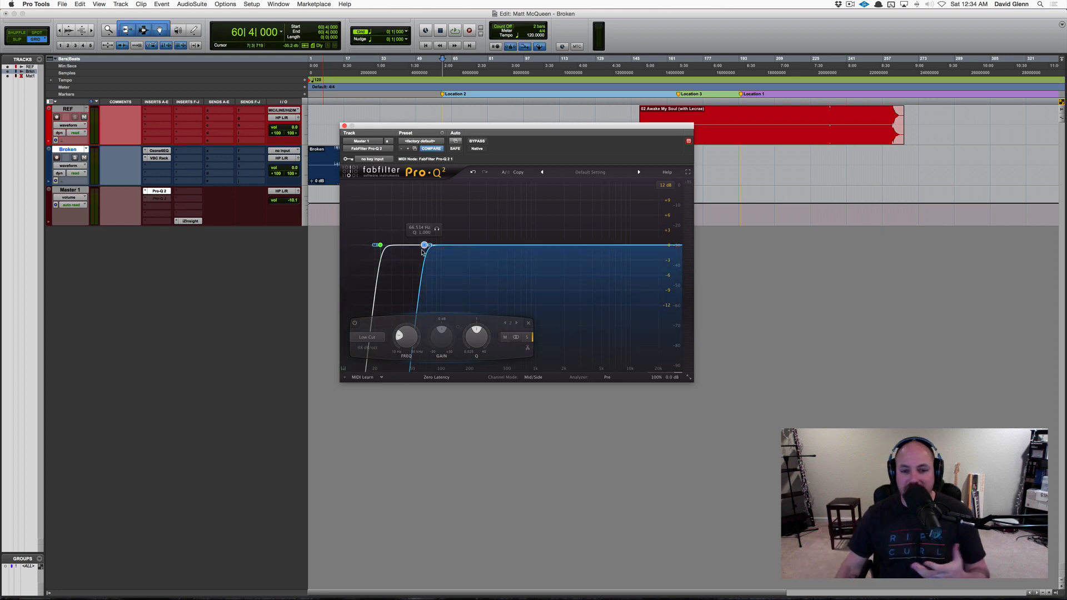
Step: Reopen the VBC Rack on Broken, turn the FG-MU high-pass filters off, and power off the FG-RED compressor
click(157, 159)
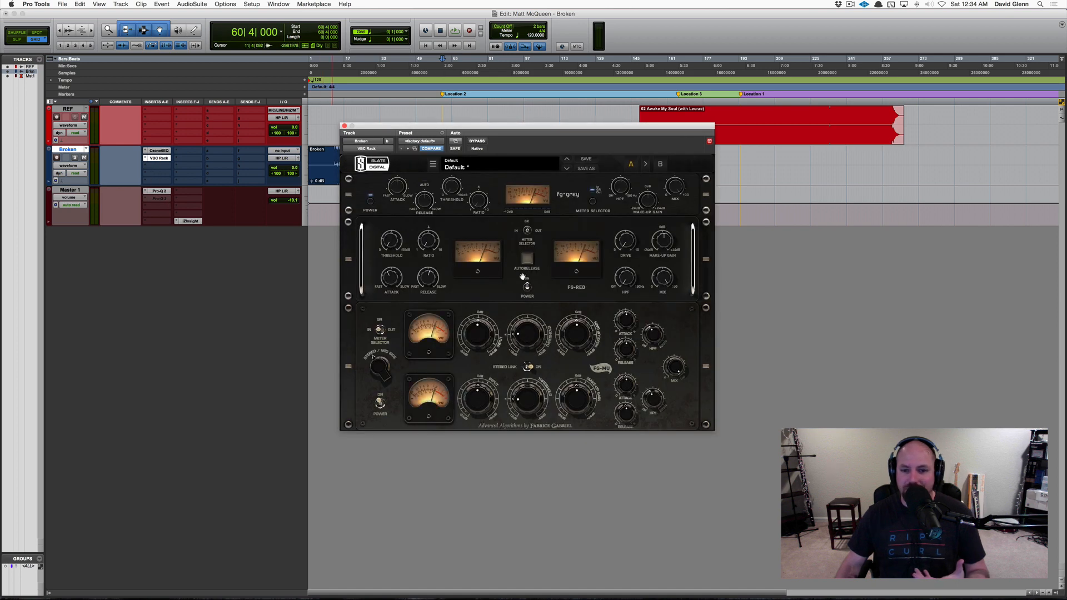
drag(649, 341, 649, 337)
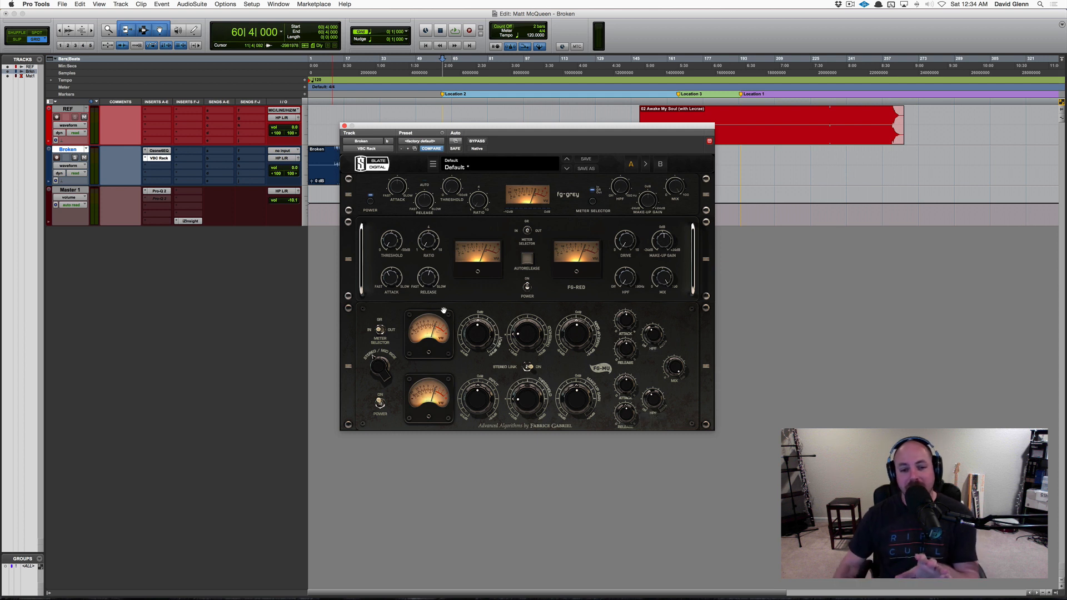
drag(652, 337, 630, 382)
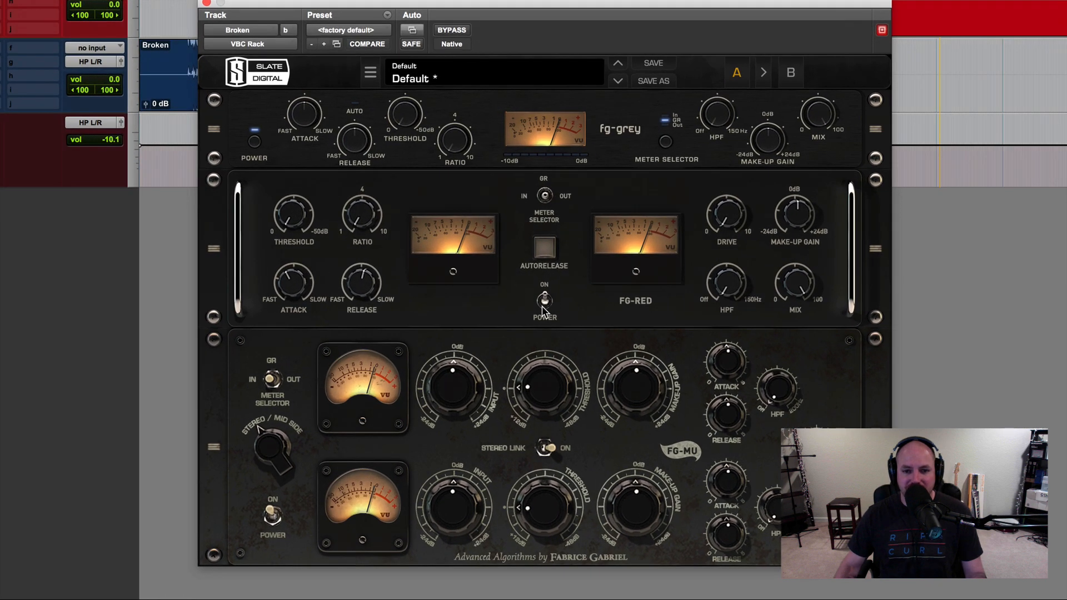
click(542, 305)
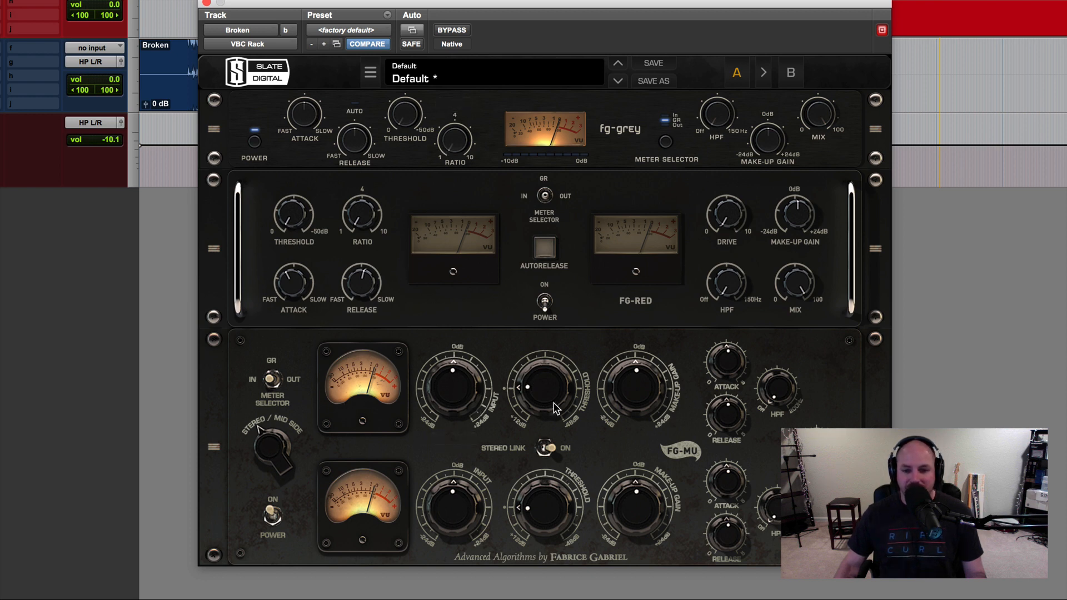
Step: Raise the FG-MU's attack and lower its release on the linked channels, and start playback of Broken
drag(726, 395, 718, 411)
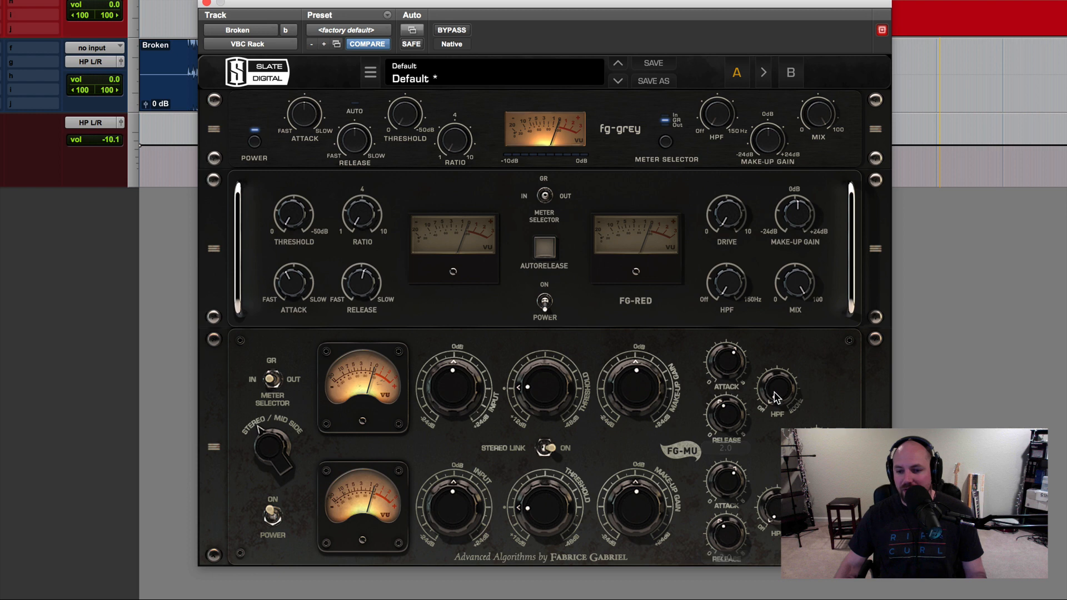
mouse_move(777, 401)
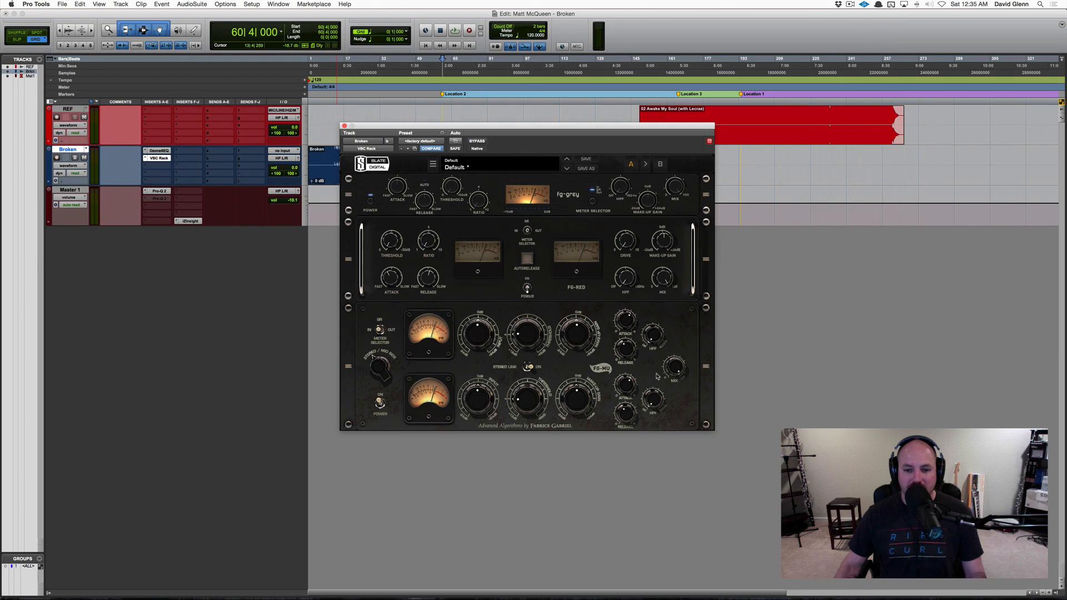
key(space)
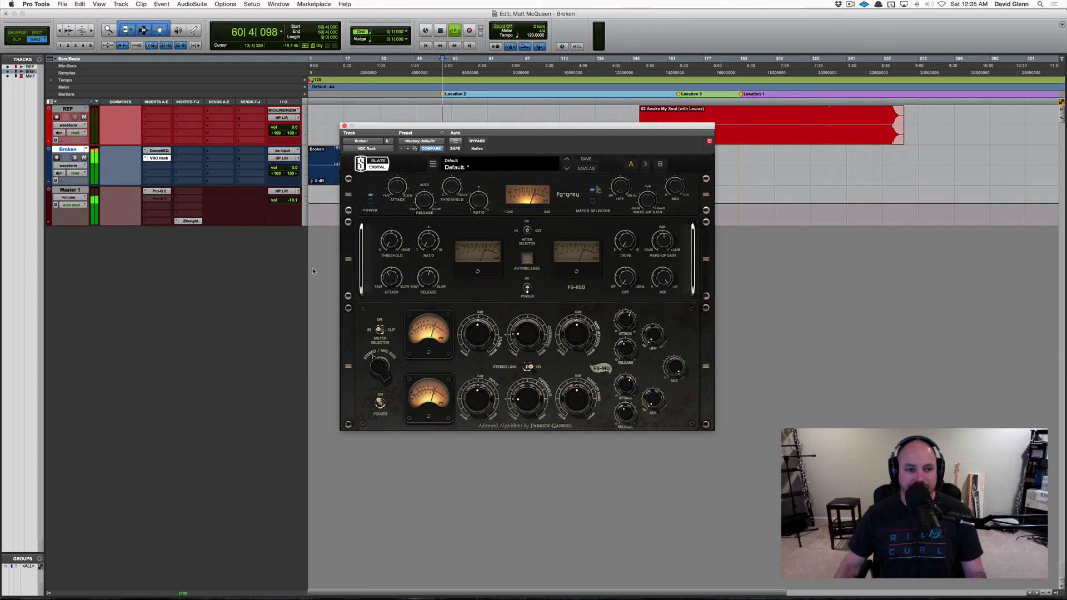
Step: Lower the FG-MU threshold on the linked channels until the knobs sit around the centre of their range
mouse_move(530, 328)
drag(530, 329, 531, 305)
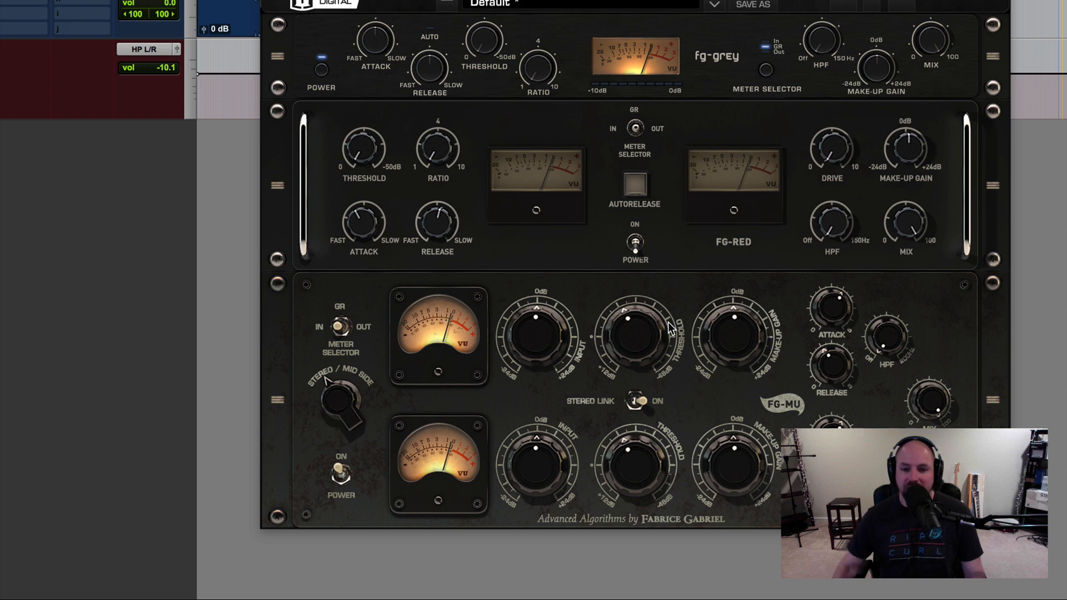
drag(632, 338, 631, 319)
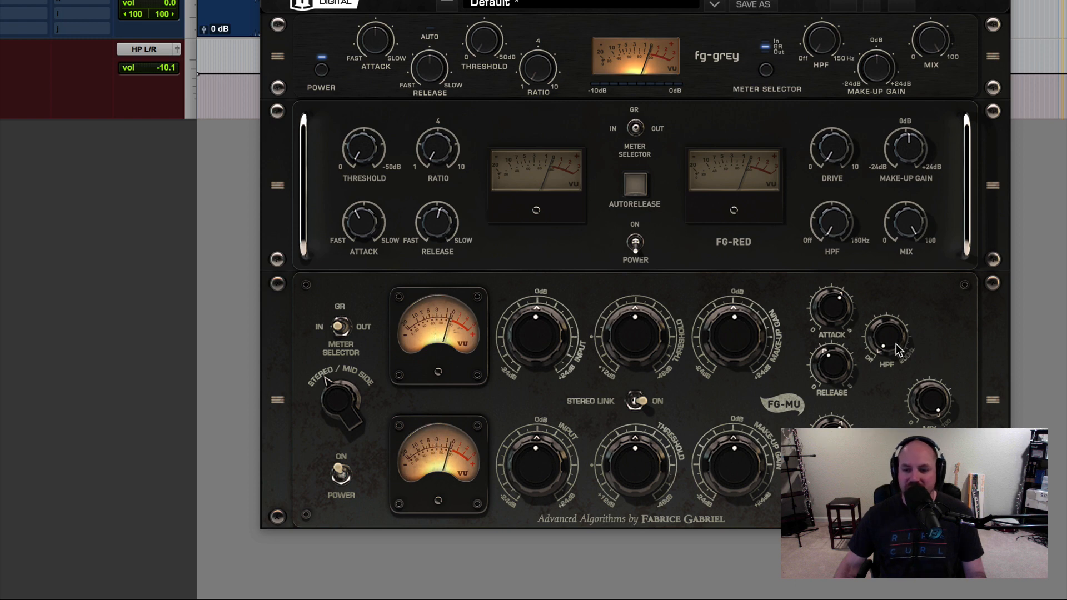
Step: Compare the FG-MU high-pass filter engaged and off during playback, and leave it raised to around mid-range
mouse_move(884, 334)
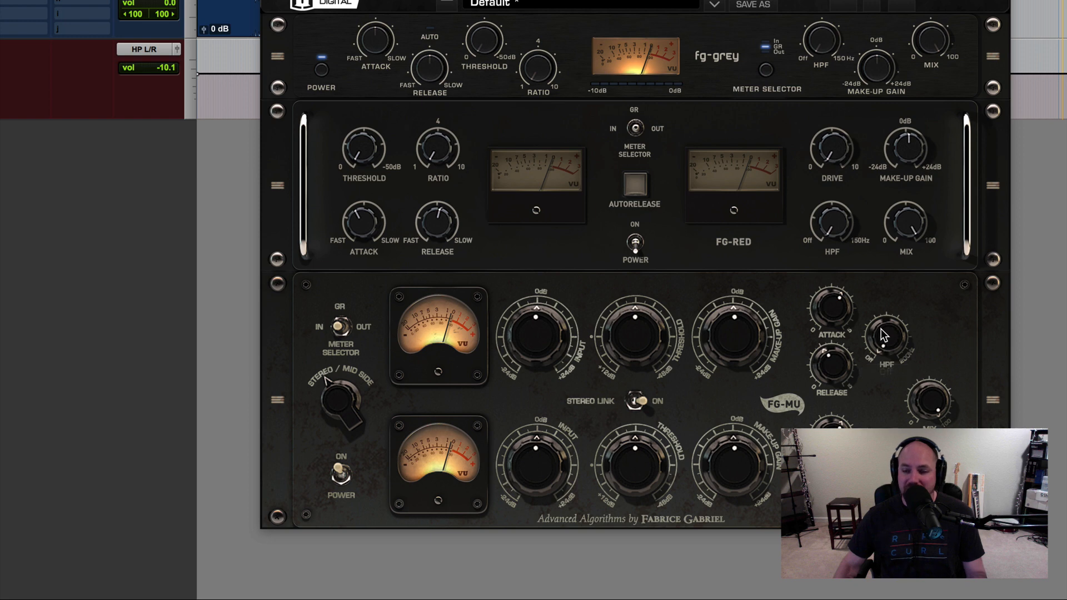
drag(884, 334, 879, 245)
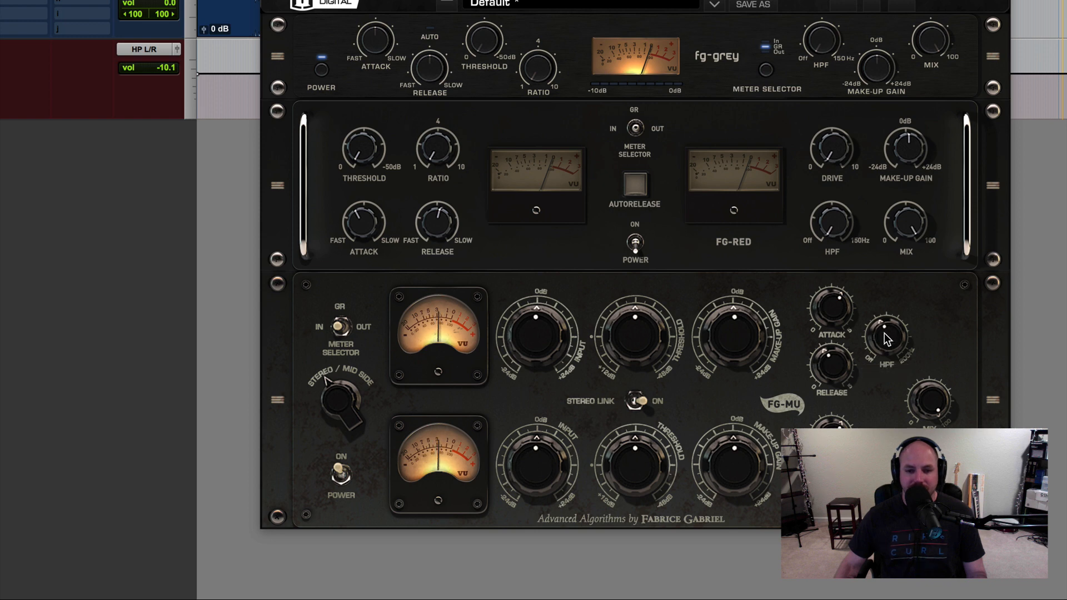
drag(884, 332, 881, 436)
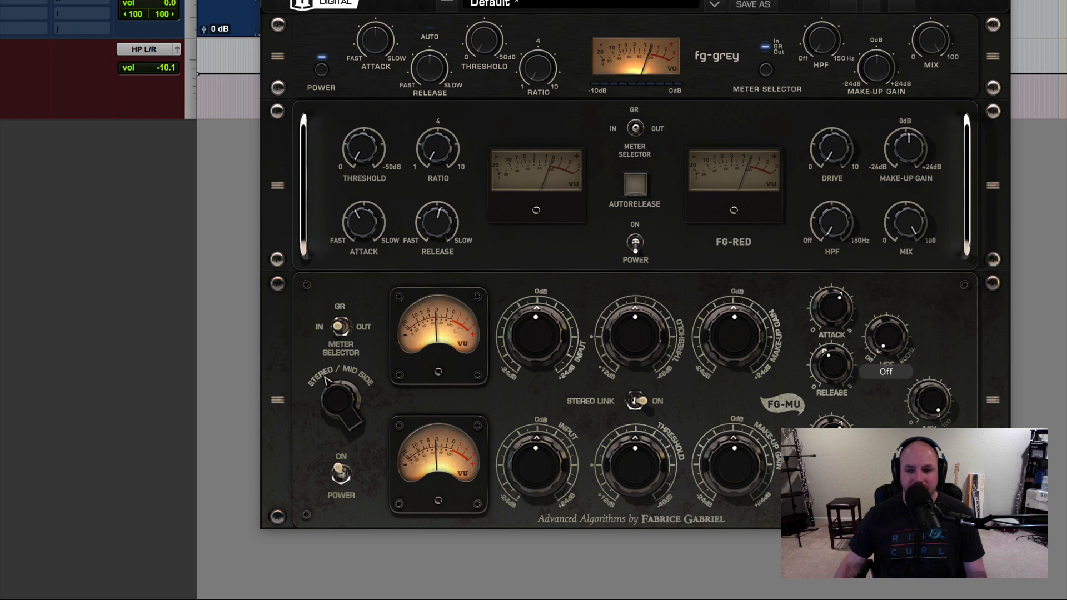
mouse_move(882, 342)
drag(882, 348, 879, 254)
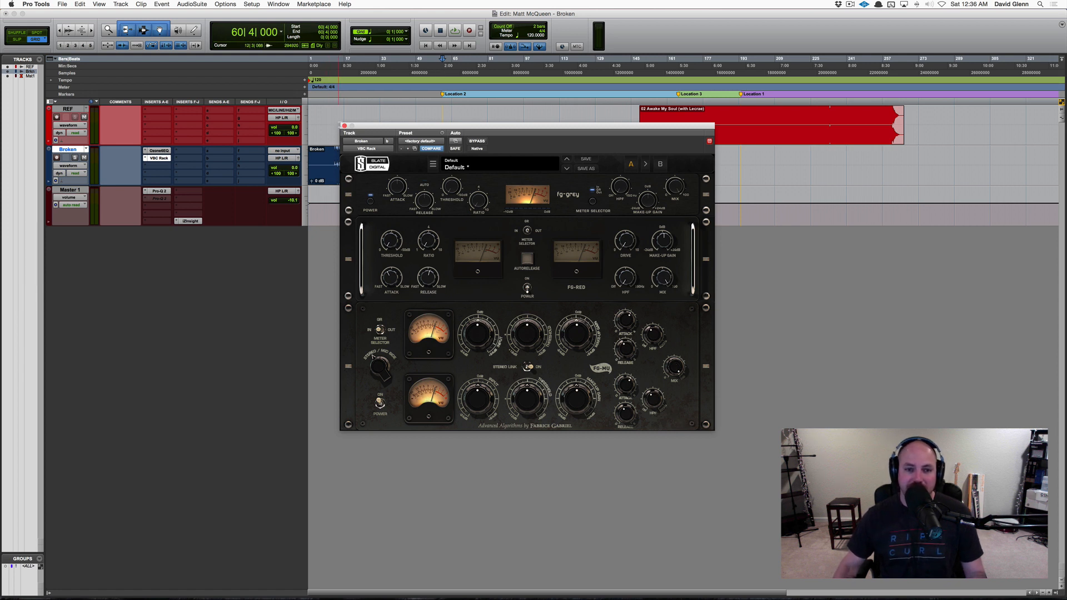
Step: Close the VBC Rack and review the two low cuts in Master 1's Pro-Q 2
click(345, 126)
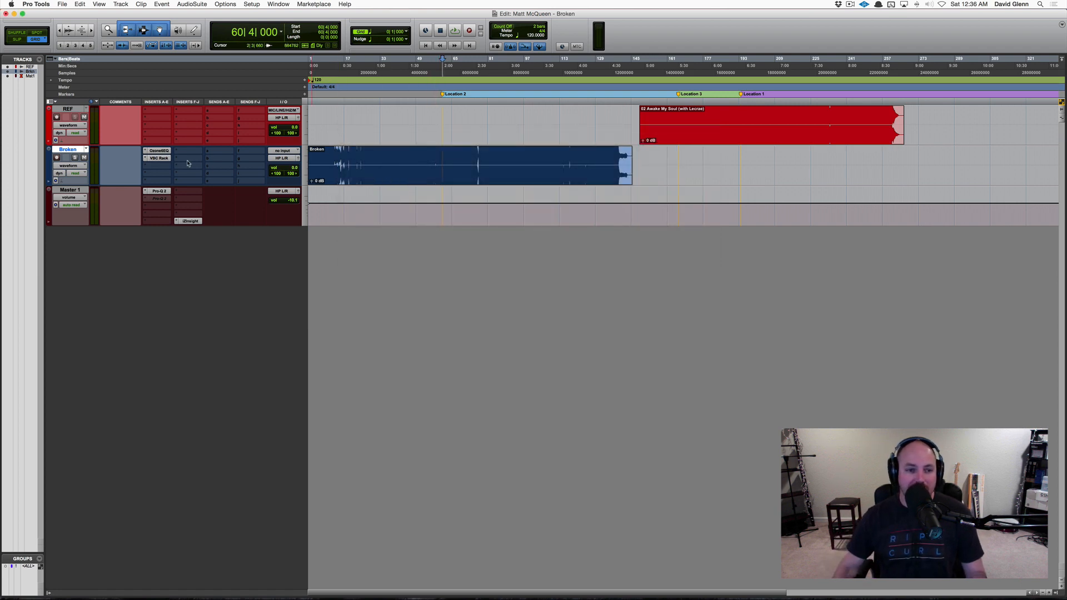
click(159, 190)
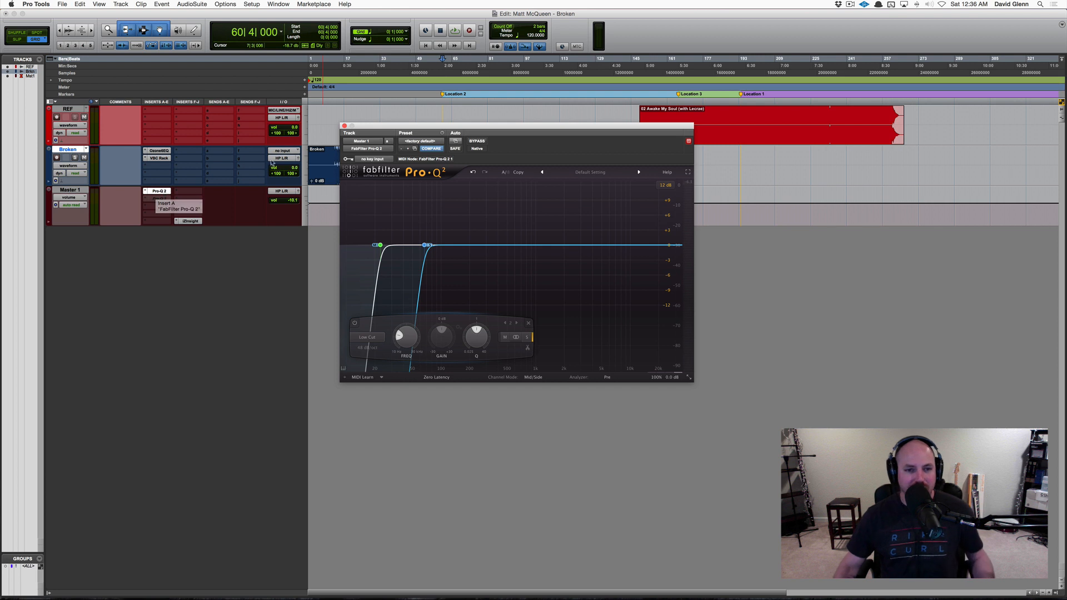
click(344, 127)
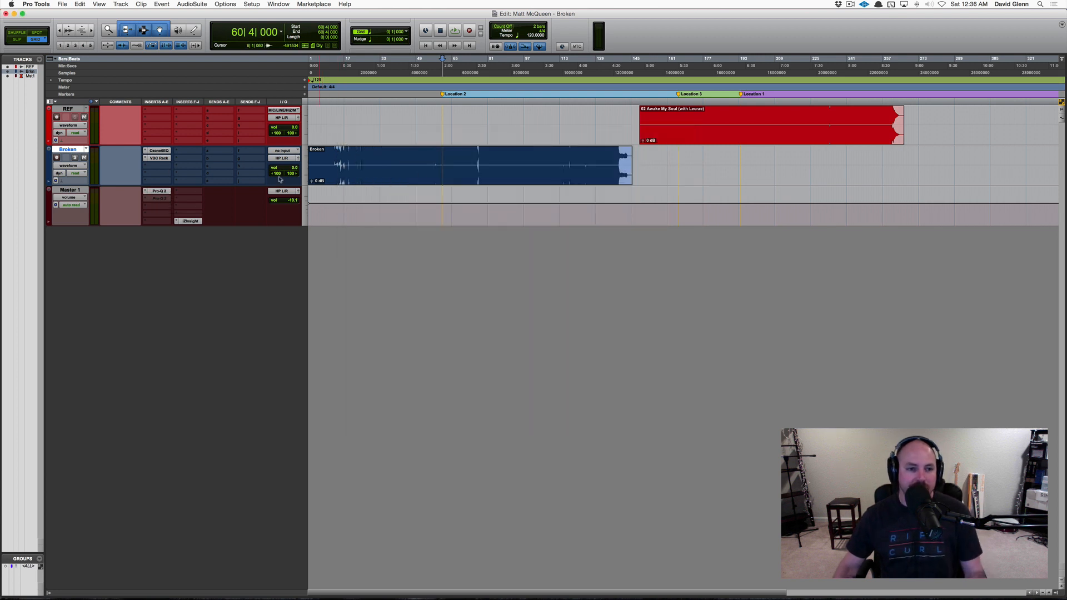
Step: Audition the processed Broken mix twice from the Location 2 marker
key(space)
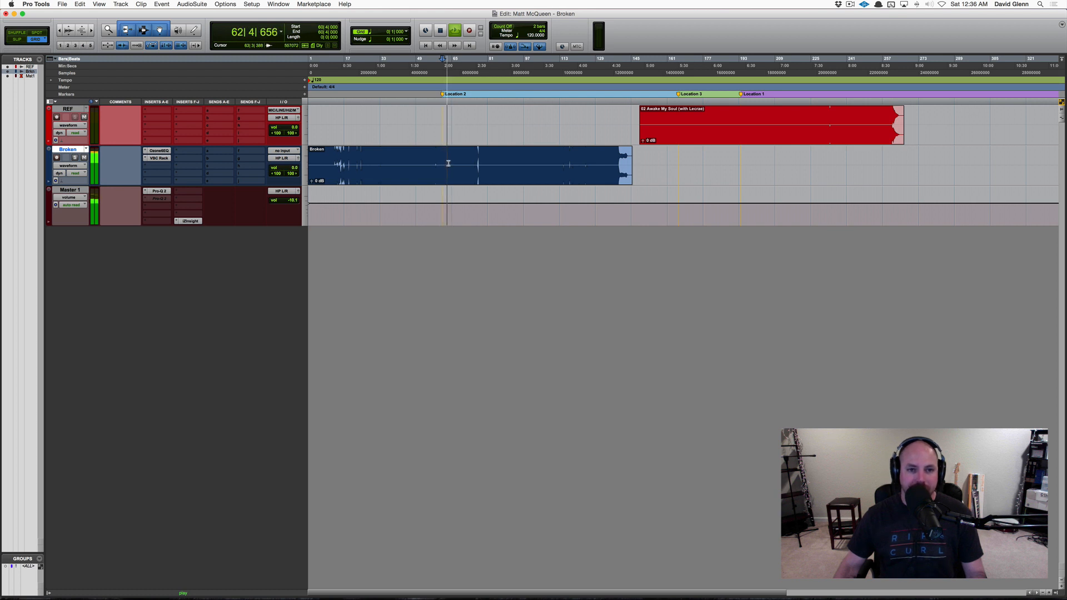
key(space)
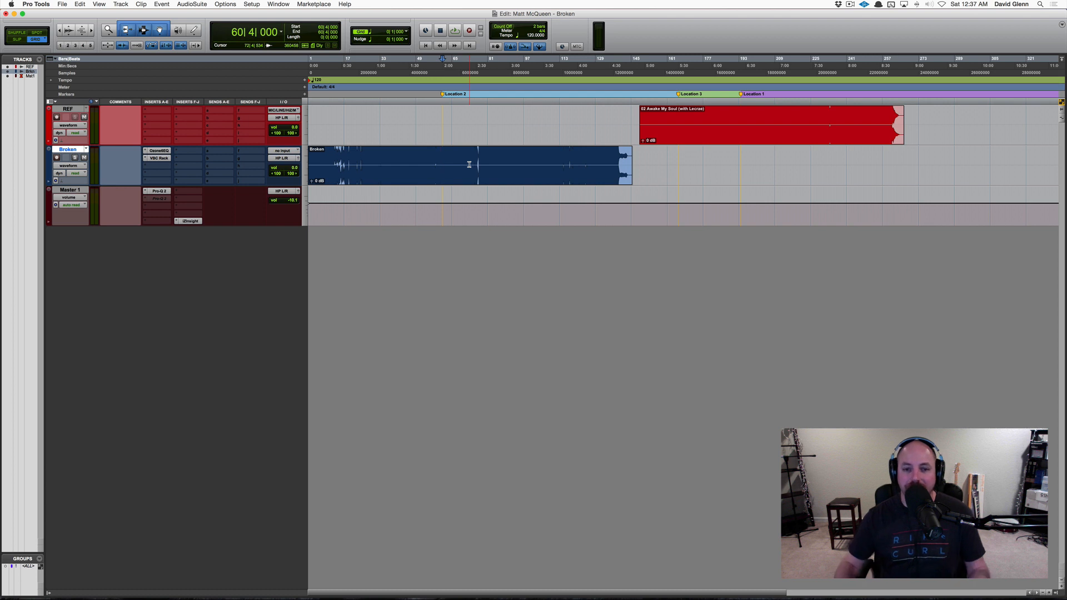
key(space)
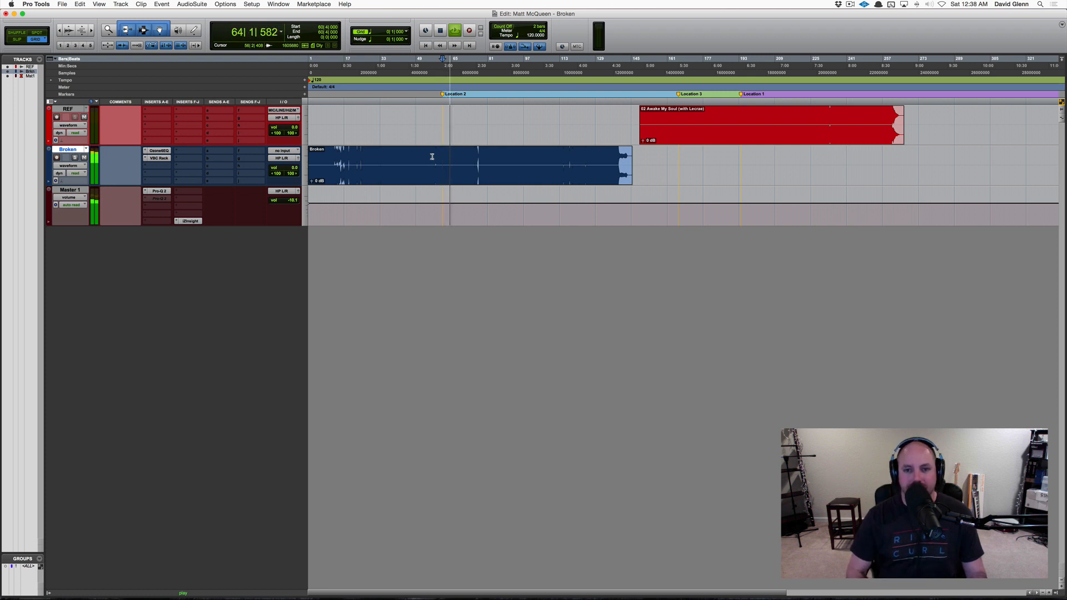
key(space)
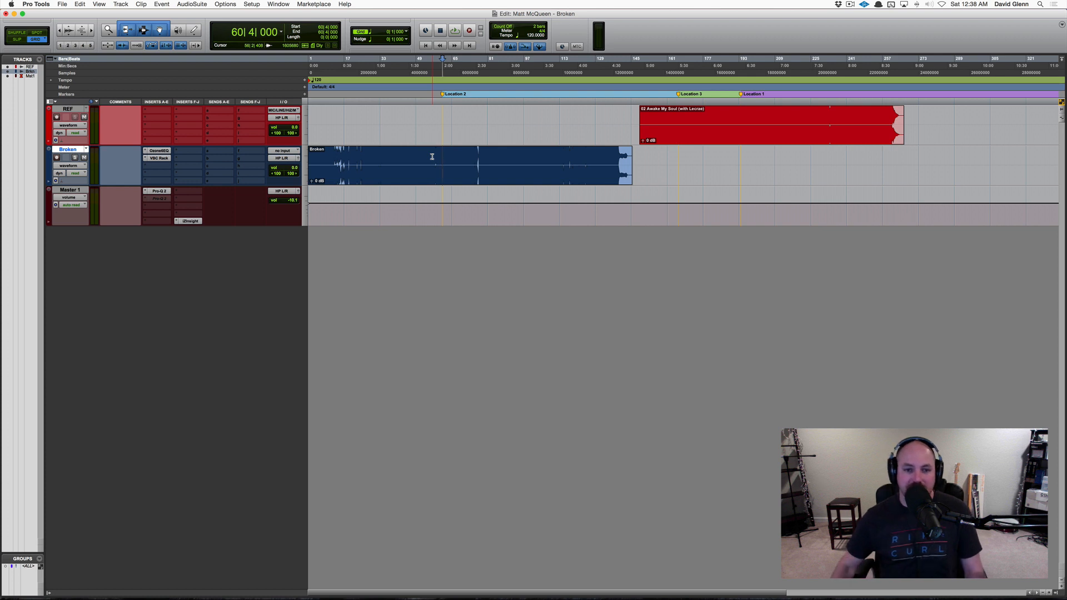
Step: Audition Broken from the short quiet break around bar 76 beat 4 into the section that follows
scroll(439, 158, up, 6)
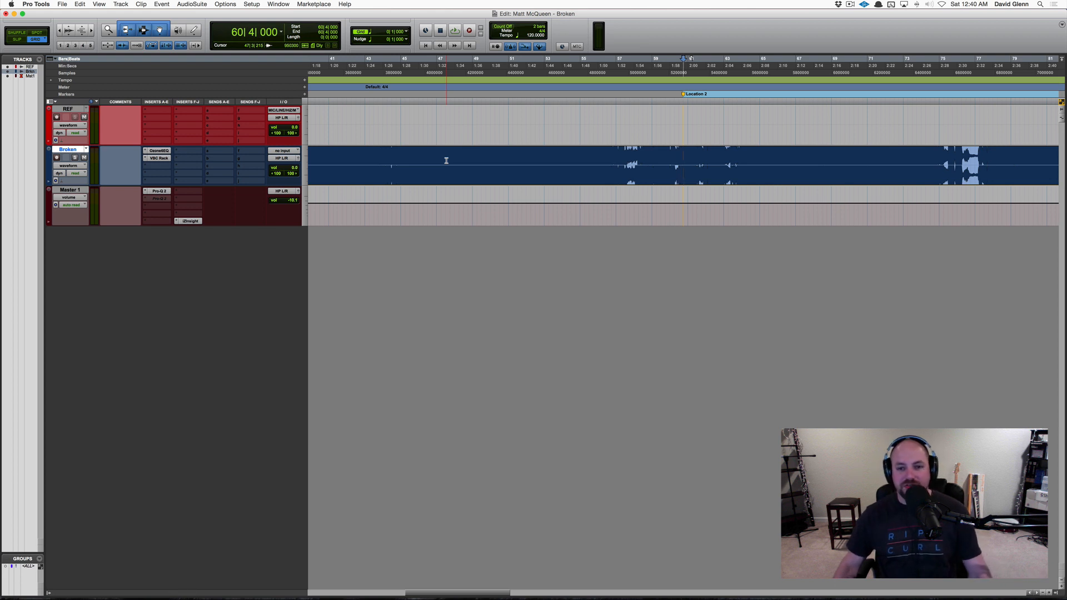
key(r)
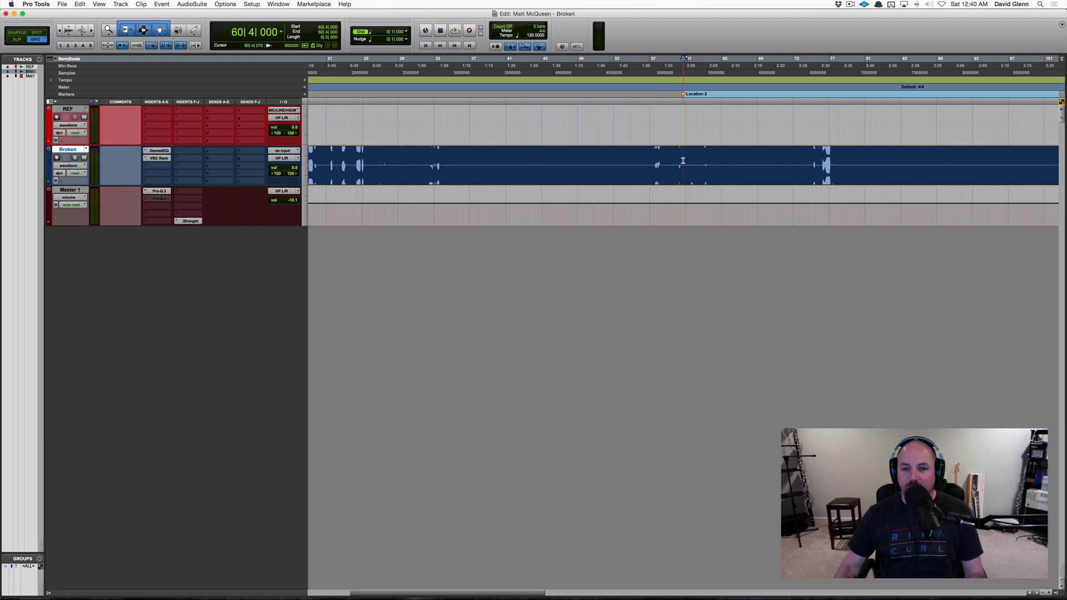
click(827, 161)
key(space)
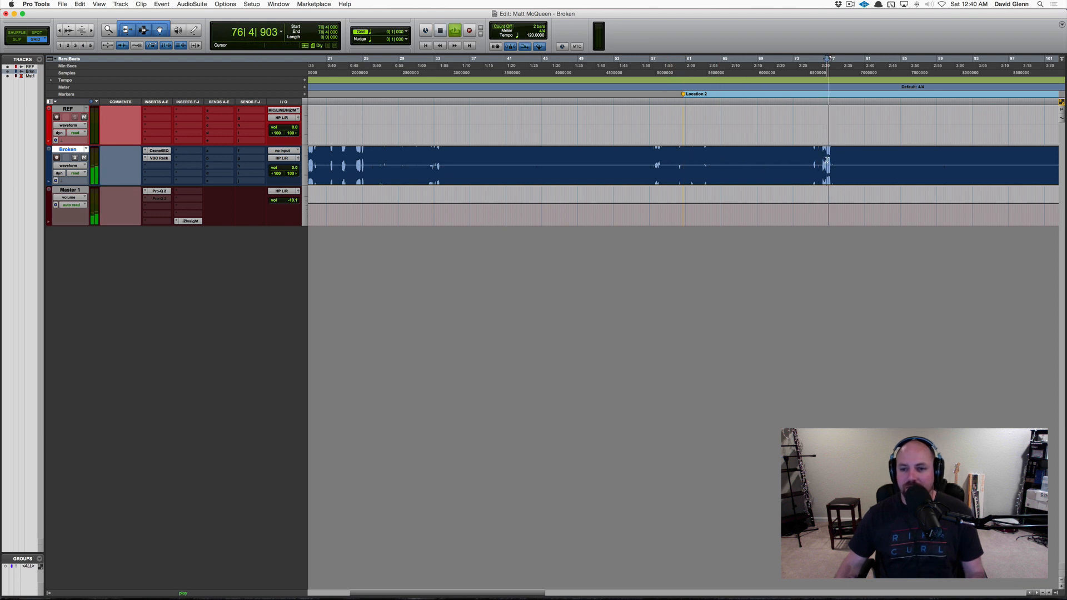
scroll(827, 161, right, 5)
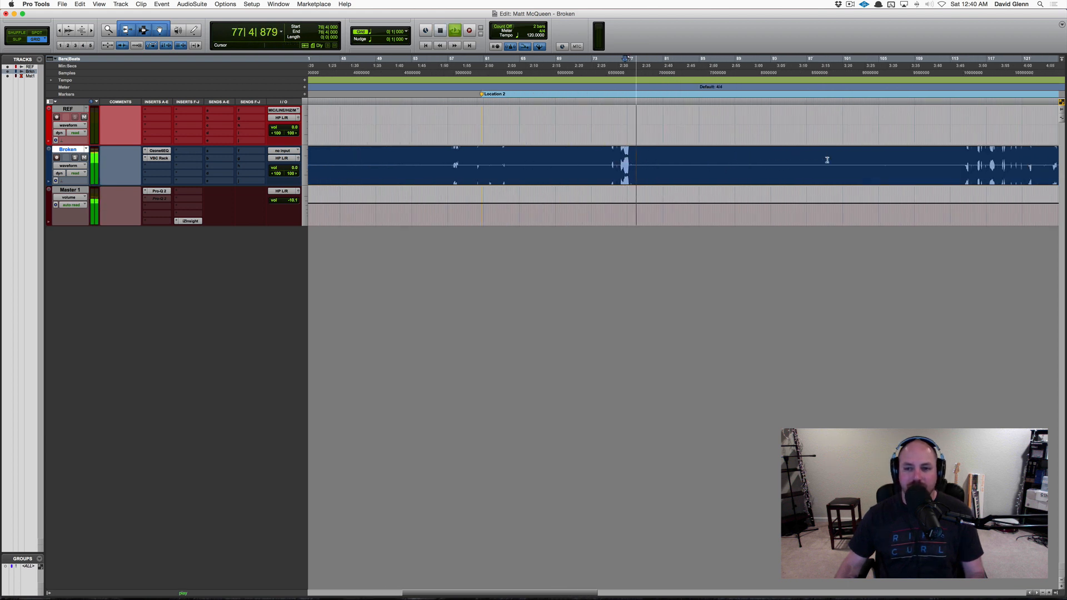
key(t)
scroll(827, 160, right, 3)
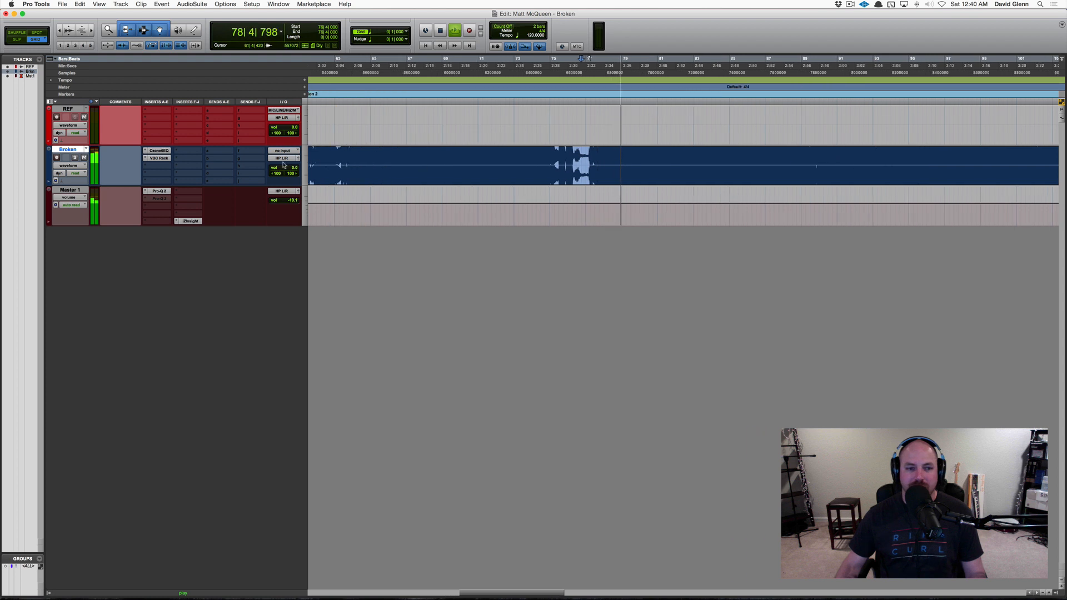
key(space)
Step: Make the VBC Rack on Broken inactive and play from 77|1|788, just after the quiet break
ctrl+super+click(161, 158)
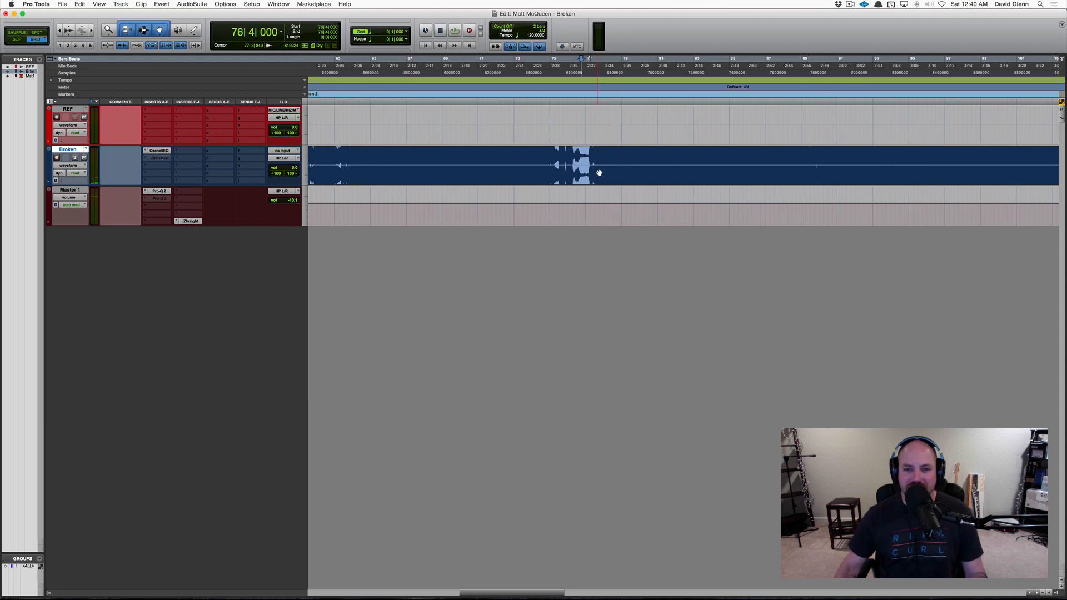
click(586, 162)
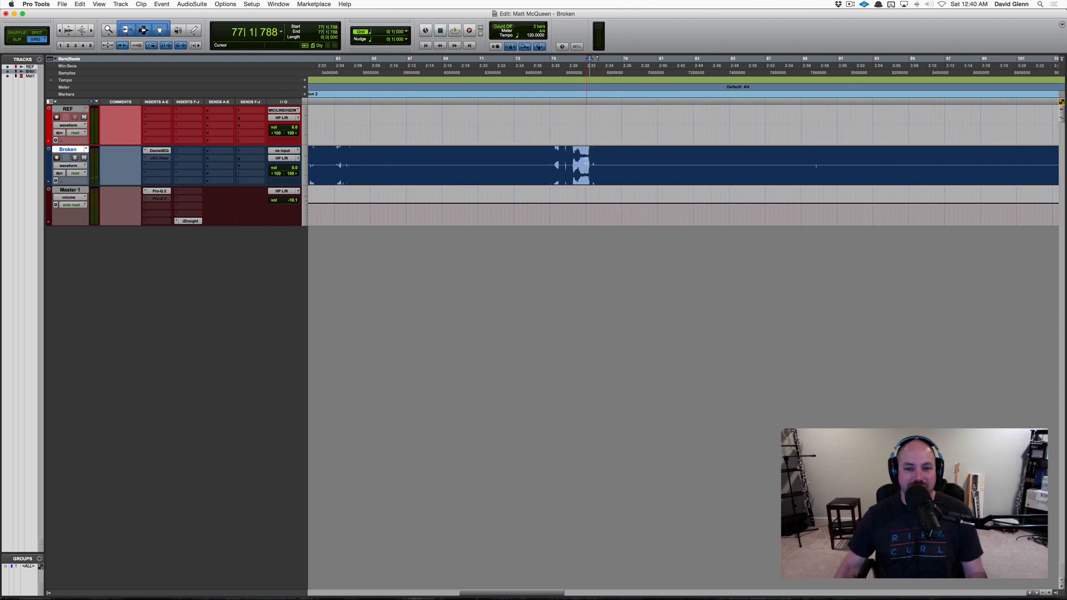
key(space)
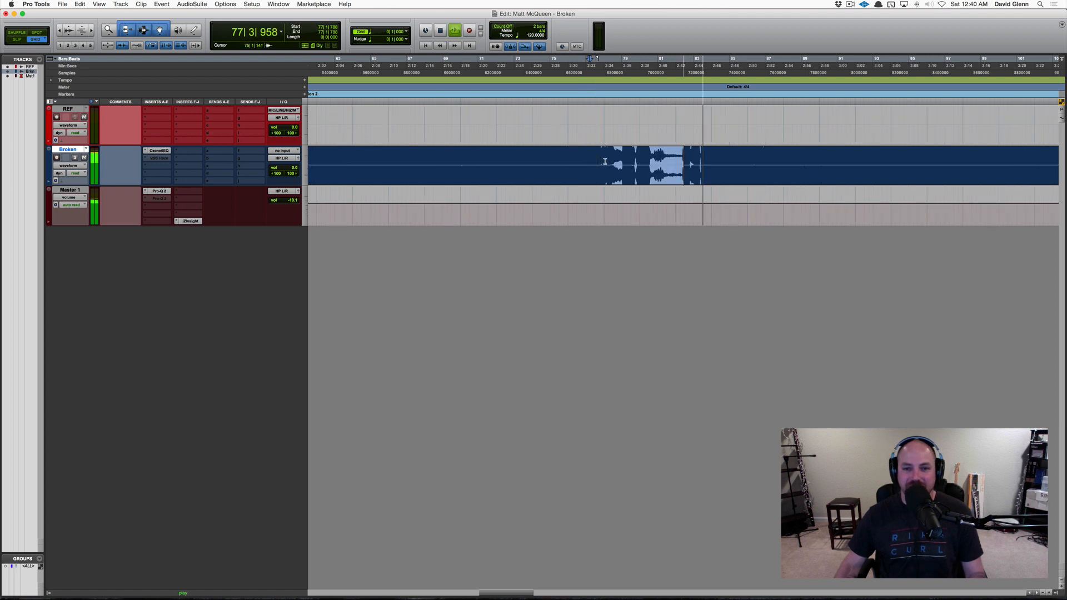
scroll(605, 162, right, 3)
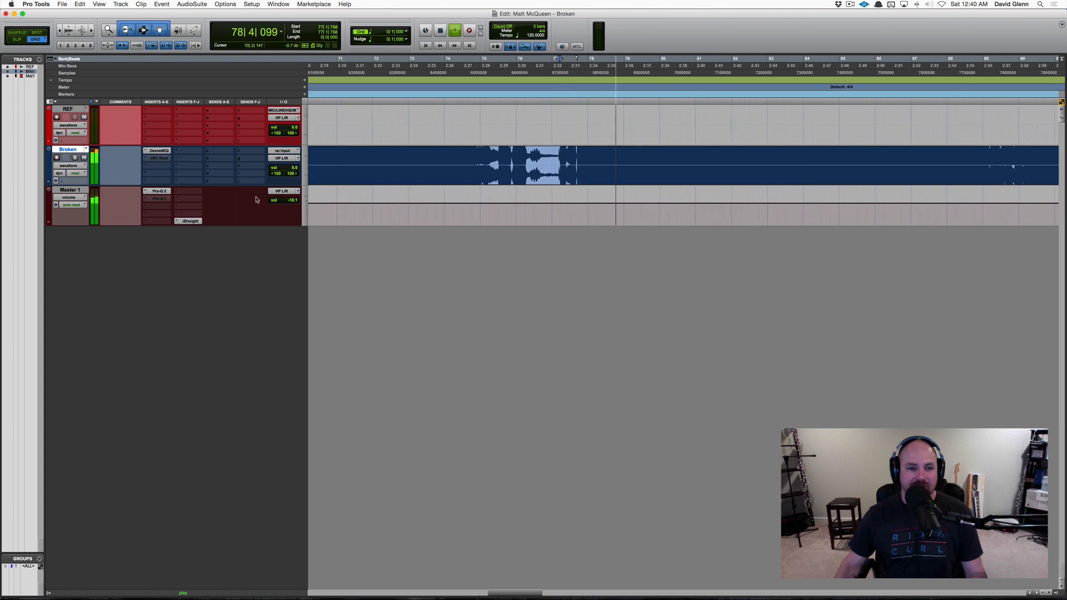
Step: Make the Pro-Q 2 on Master 1 inactive and replay the section from 77|1|788
click(160, 191)
ctrl+super+click(162, 192)
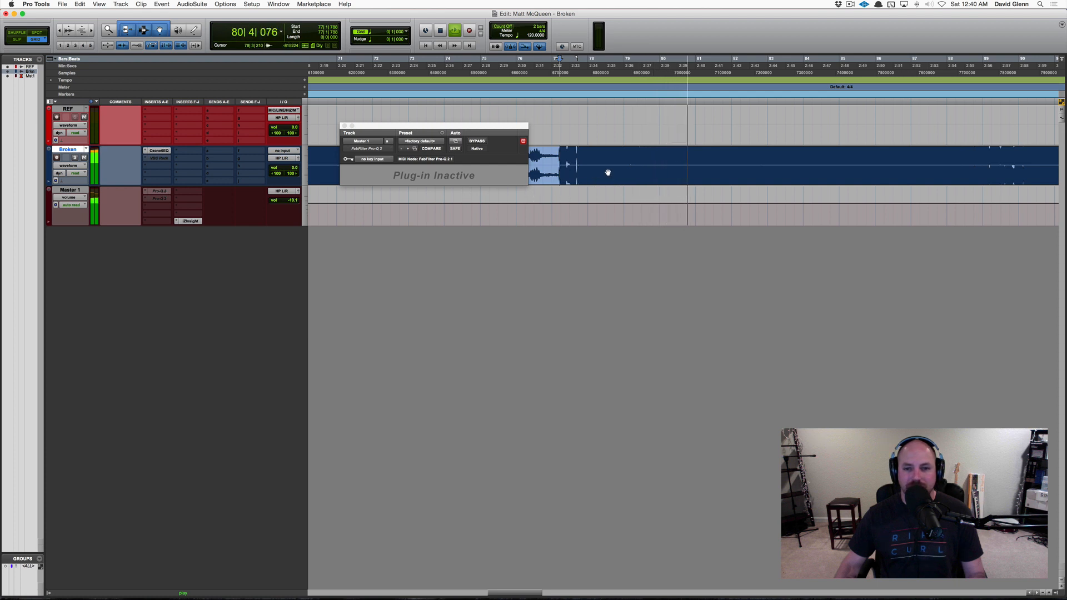
key(space)
key(space)
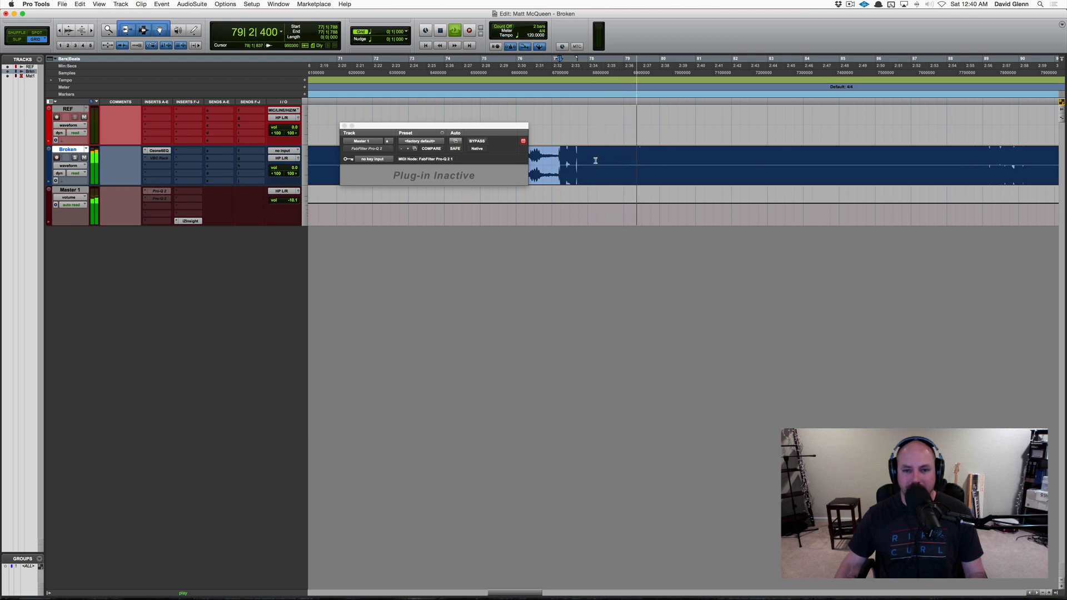
key(space)
Step: Lower the Broken track volume to -1.0 dB and close the inactive Pro-Q 2 window
click(289, 169)
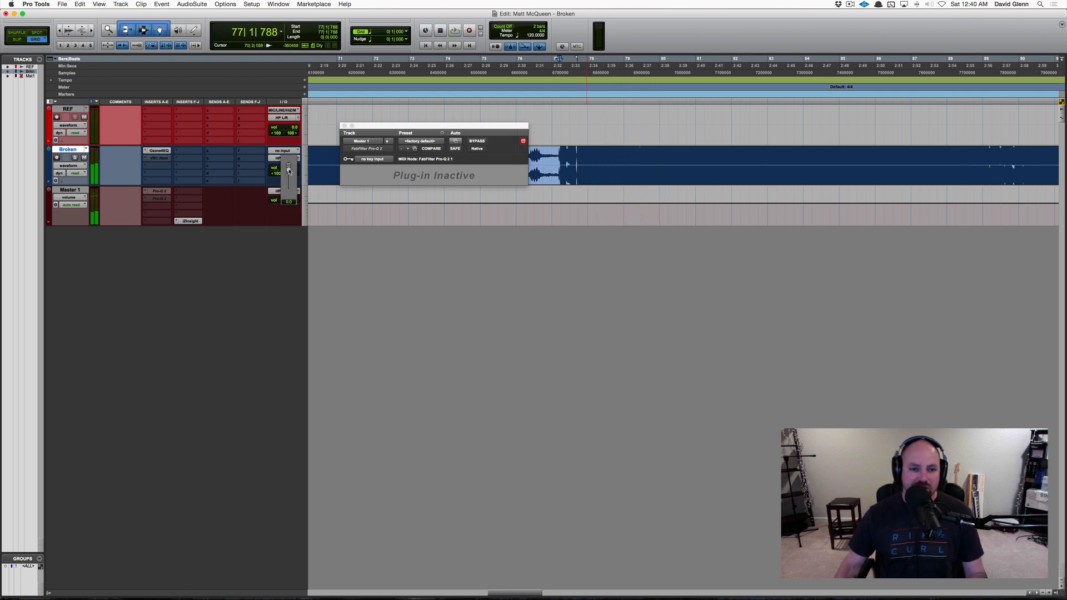
drag(289, 171, 283, 177)
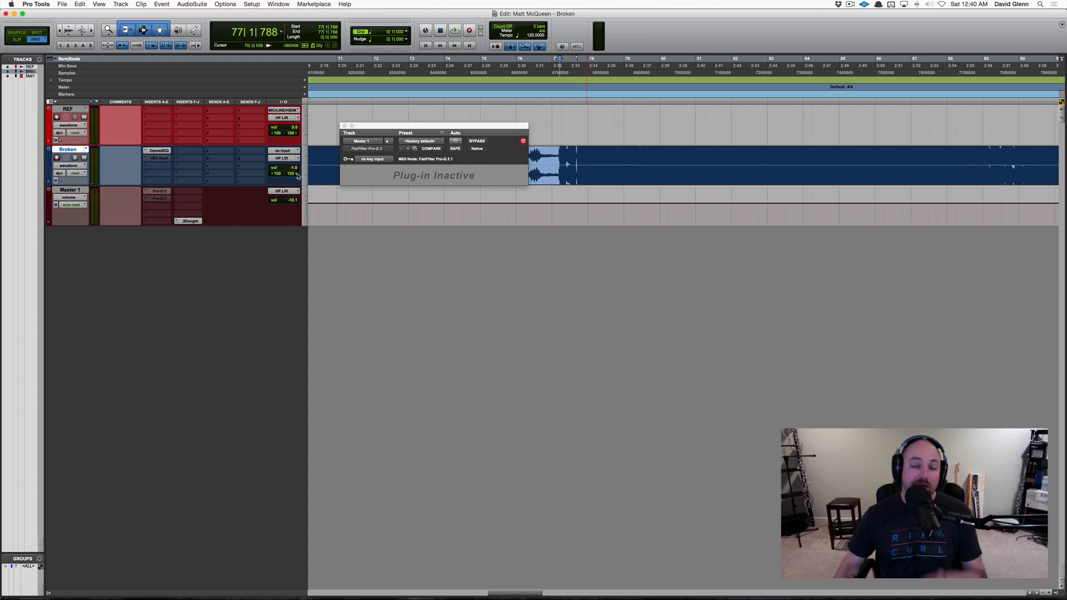
click(344, 126)
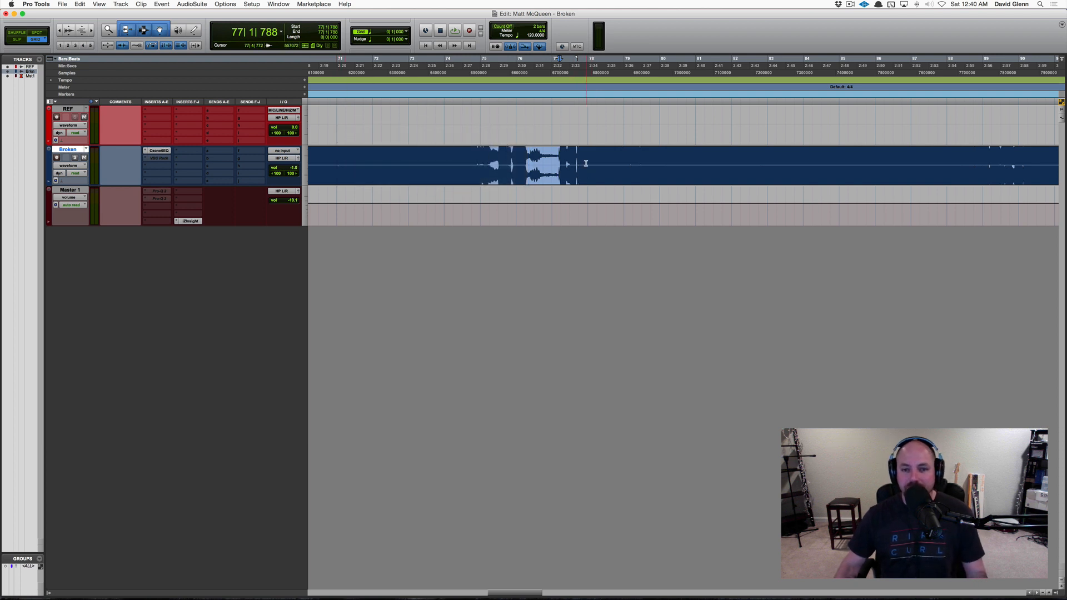
Step: Enlarge the Broken track height, reduce its waveform zoom so the peaks are readable, and play the section
key(ctrl+Down)
key(ctrl+Down)
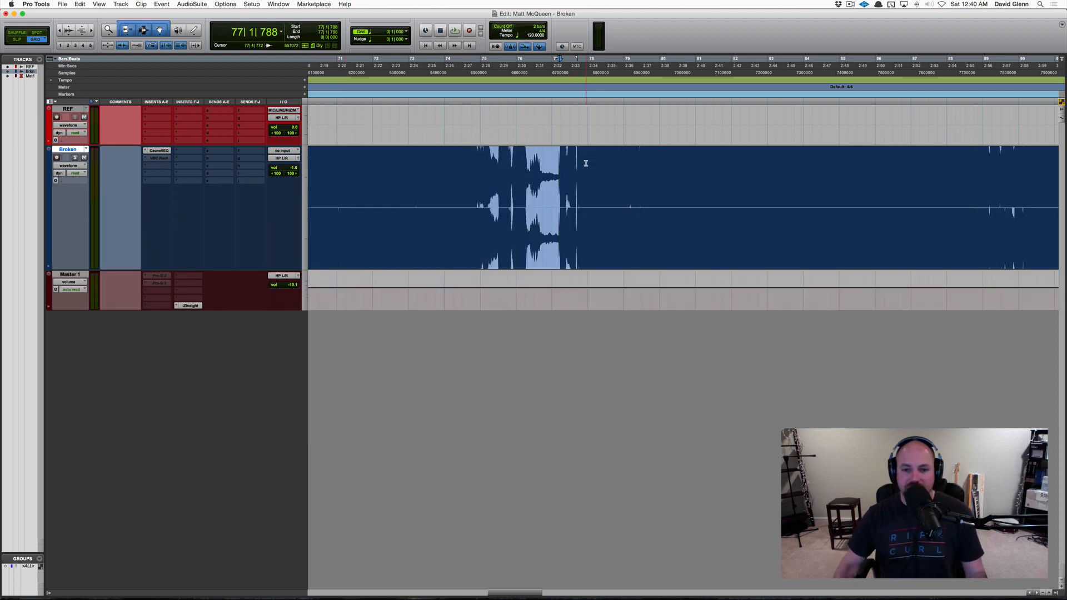
scroll(586, 164, right, 5)
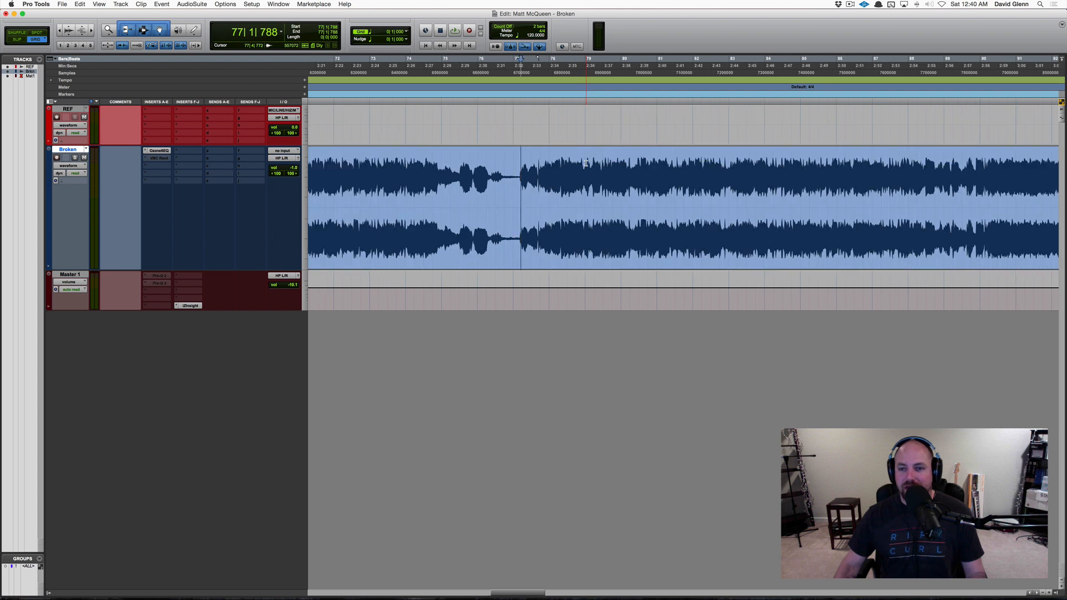
key(space)
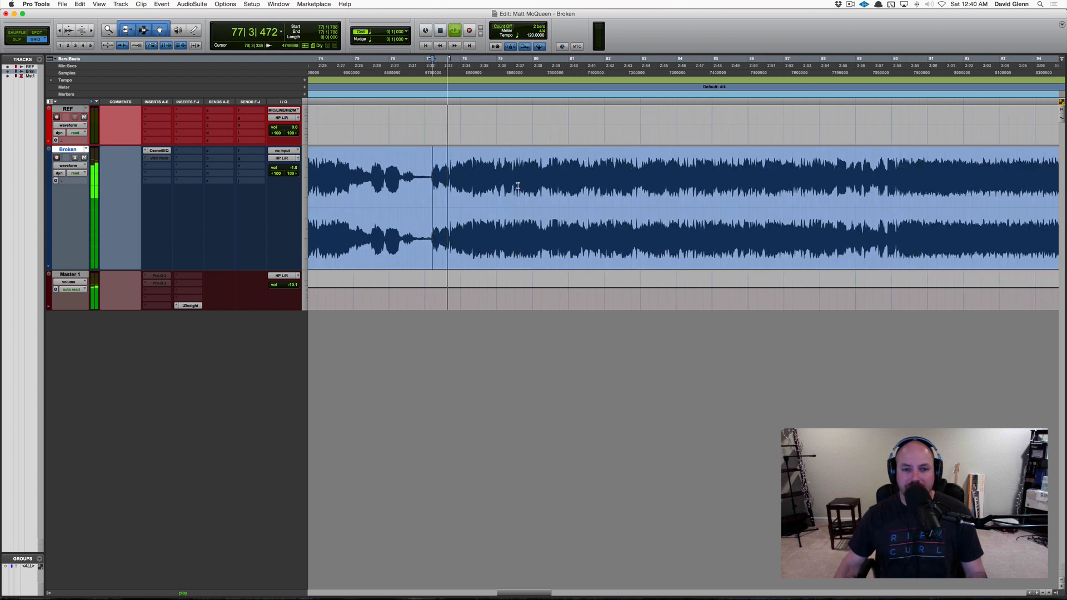
Step: Switch Broken to its volume automation view and play from around bar 79 to find where the section starts
key(ctrl+minus)
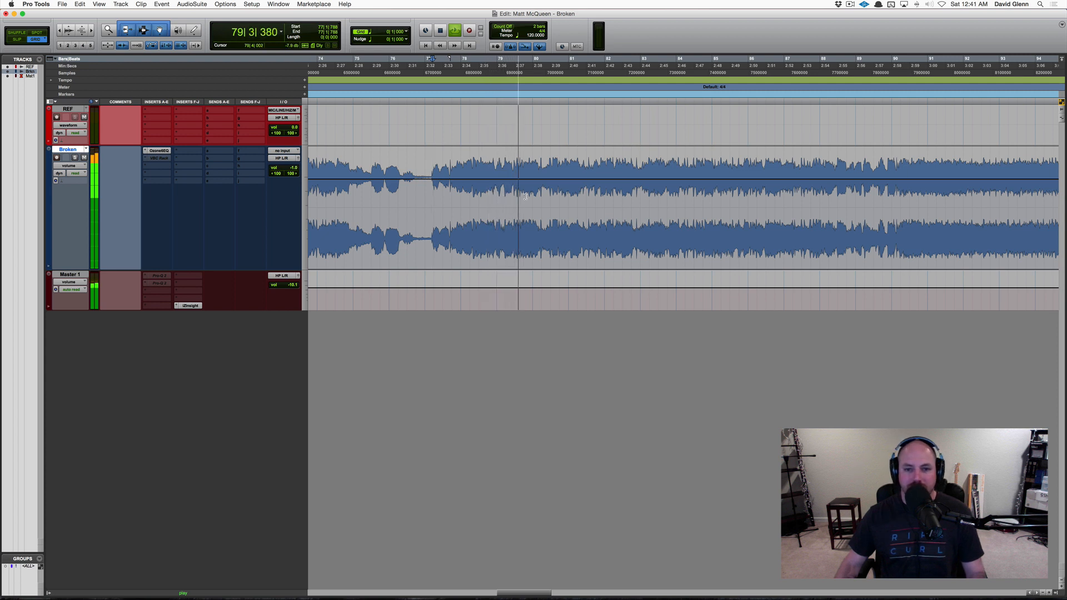
click(518, 182)
key(space)
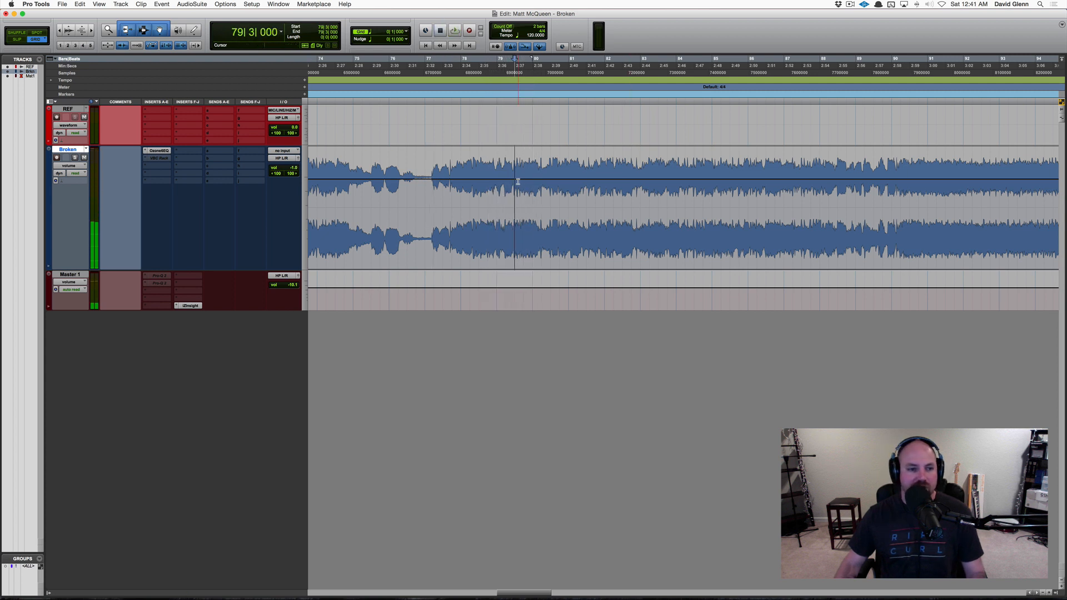
key(space)
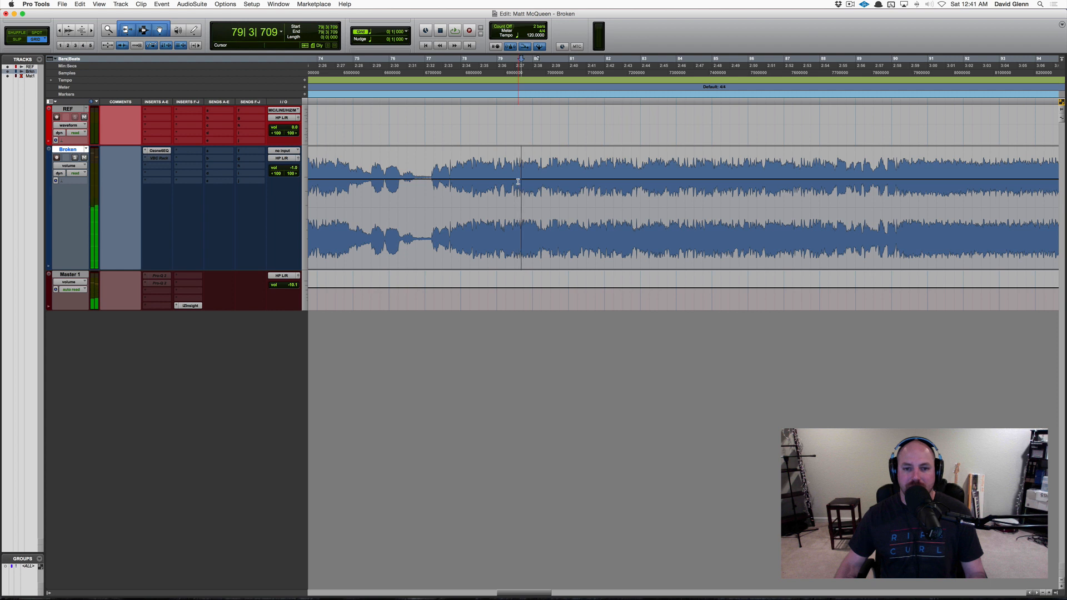
key(space)
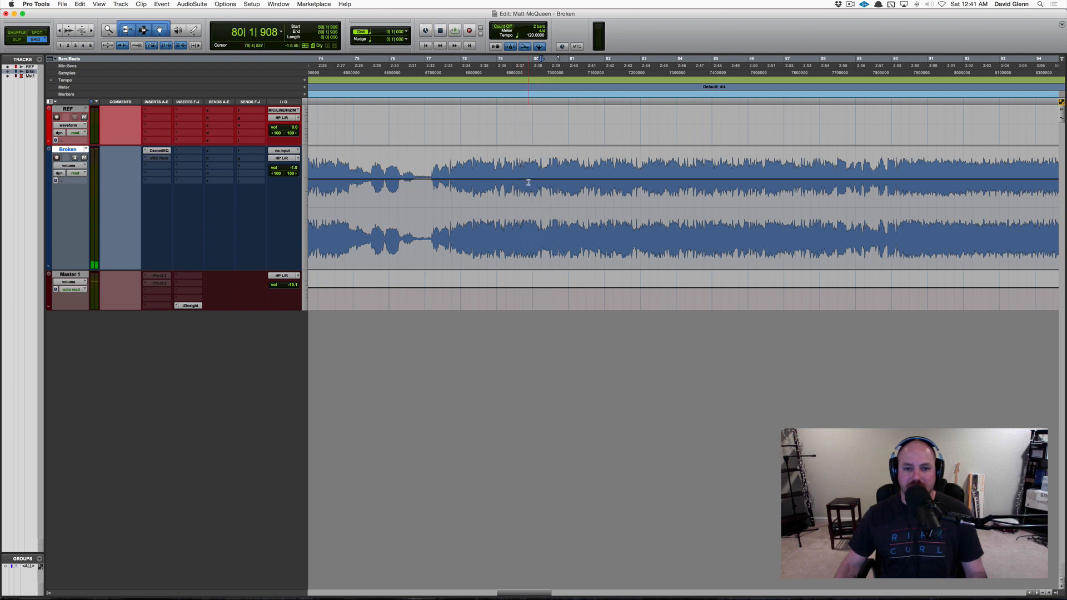
Step: Raise Broken's volume automation to 0.0 dB from bar 80 to bar 90 and play into the change from bar 79
click(534, 183)
drag(533, 182, 891, 183)
drag(637, 165, 637, 147)
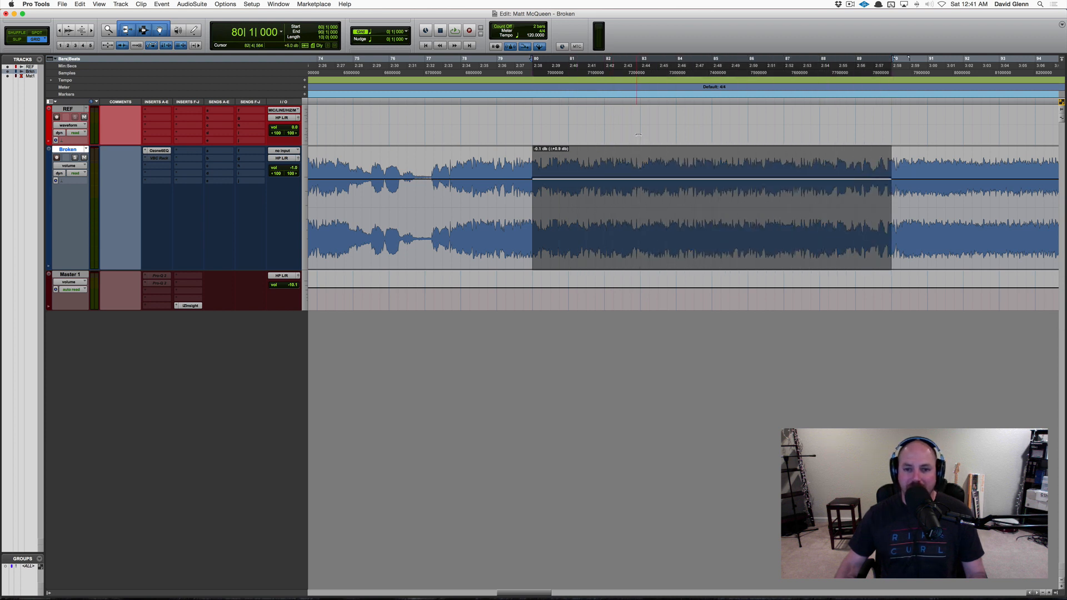
drag(638, 133, 638, 134)
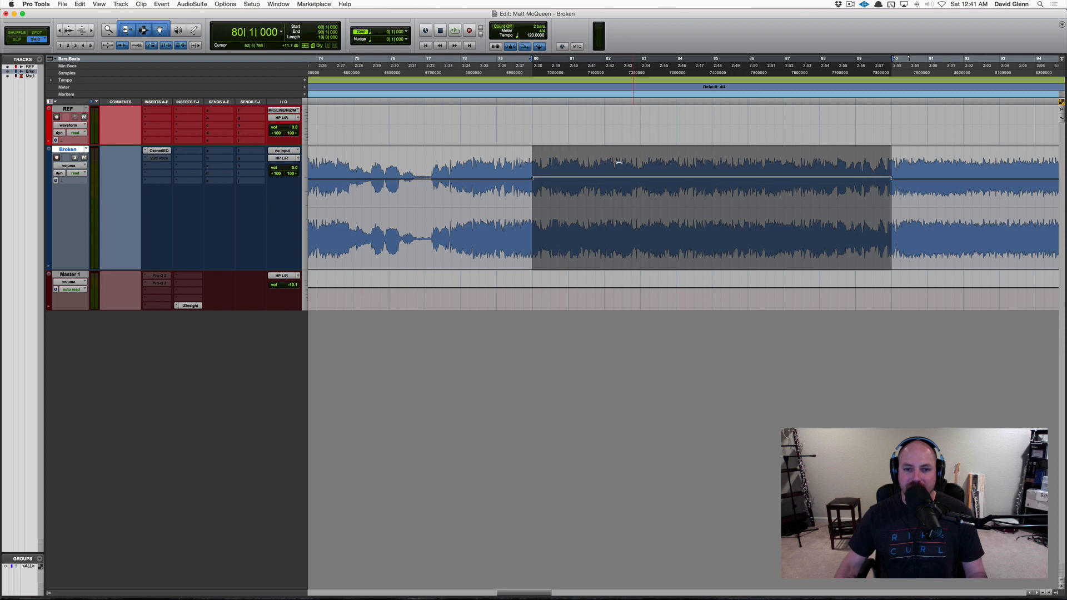
click(503, 196)
key(space)
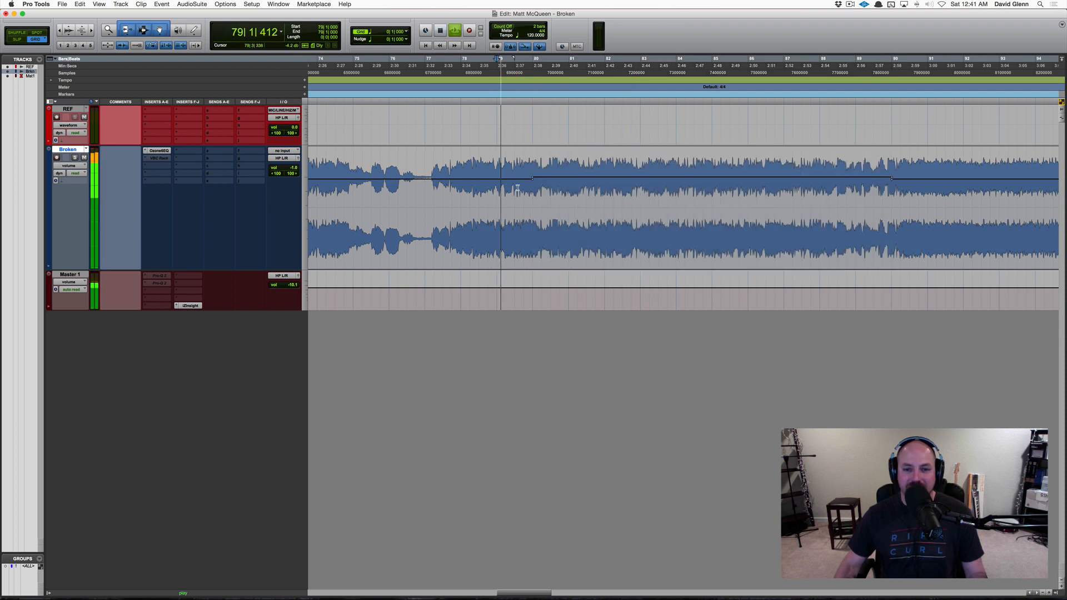
key(space)
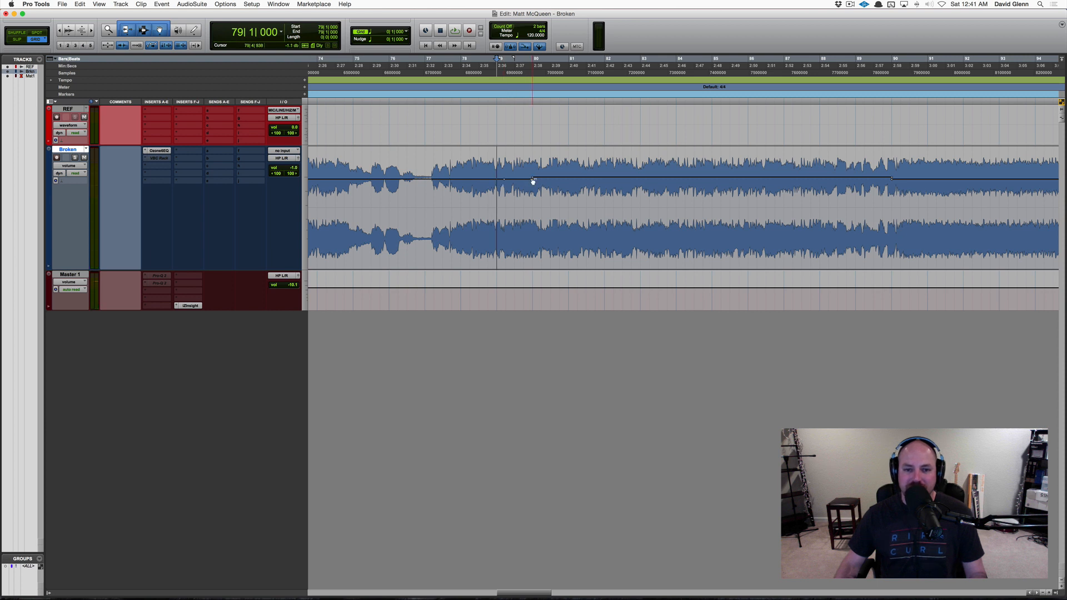
Step: Slope the volume automation rise gradually into bar 80 and play the transition from 78|4
click(486, 201)
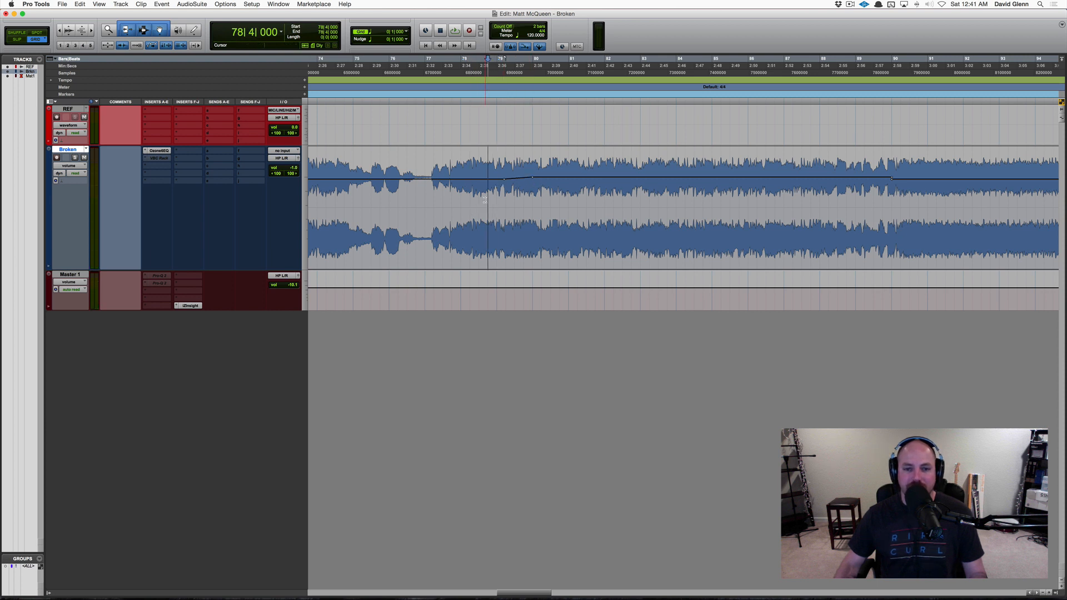
key(space)
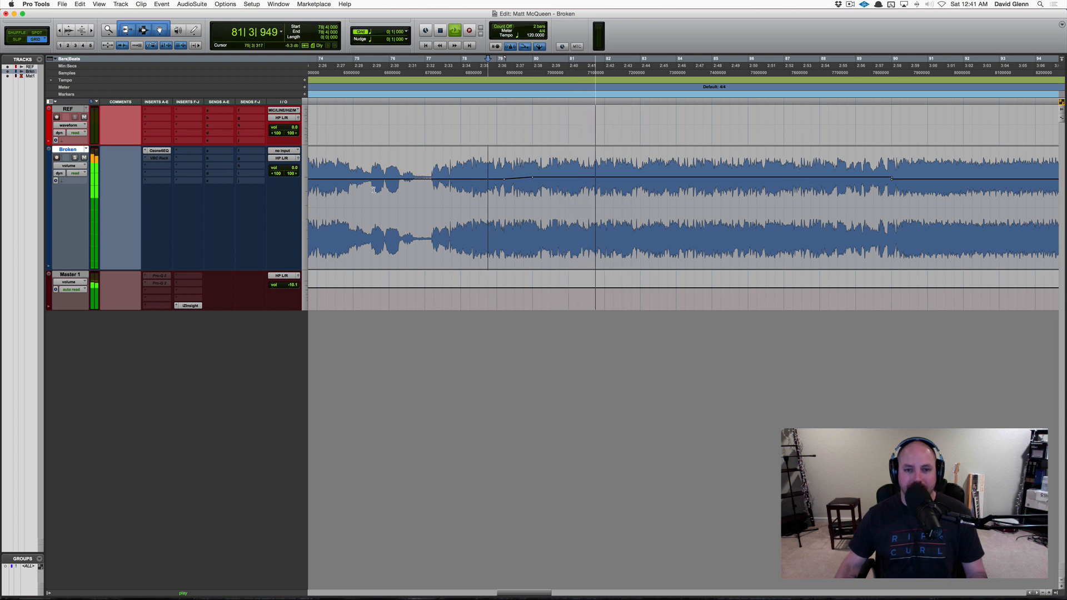
key(r)
key(space)
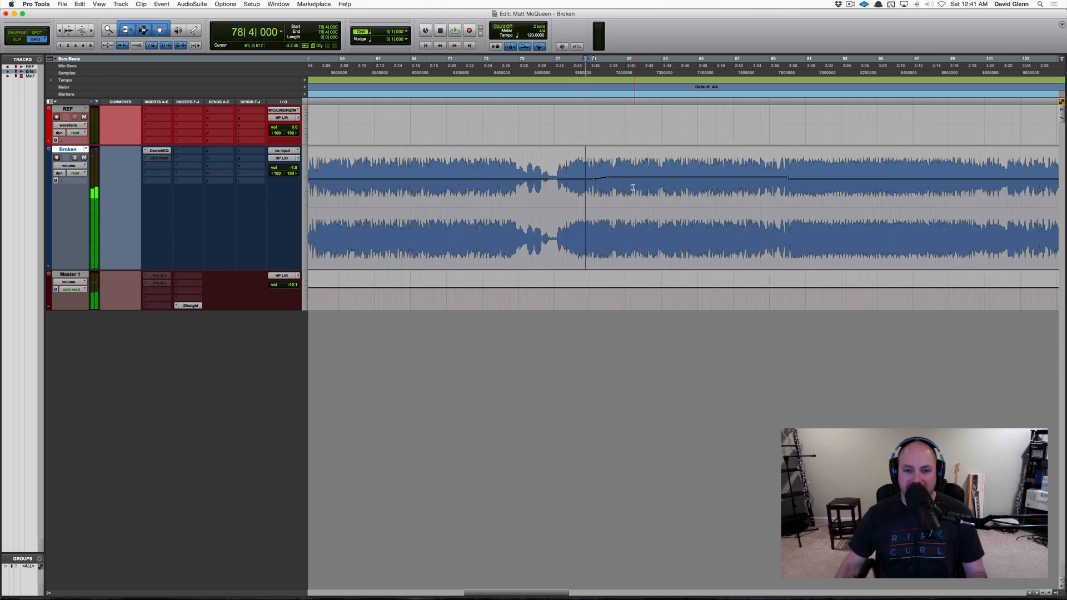
Step: Compare the boosted section with the one before it by playing from 81|1, 74|2 and 80|4
click(625, 198)
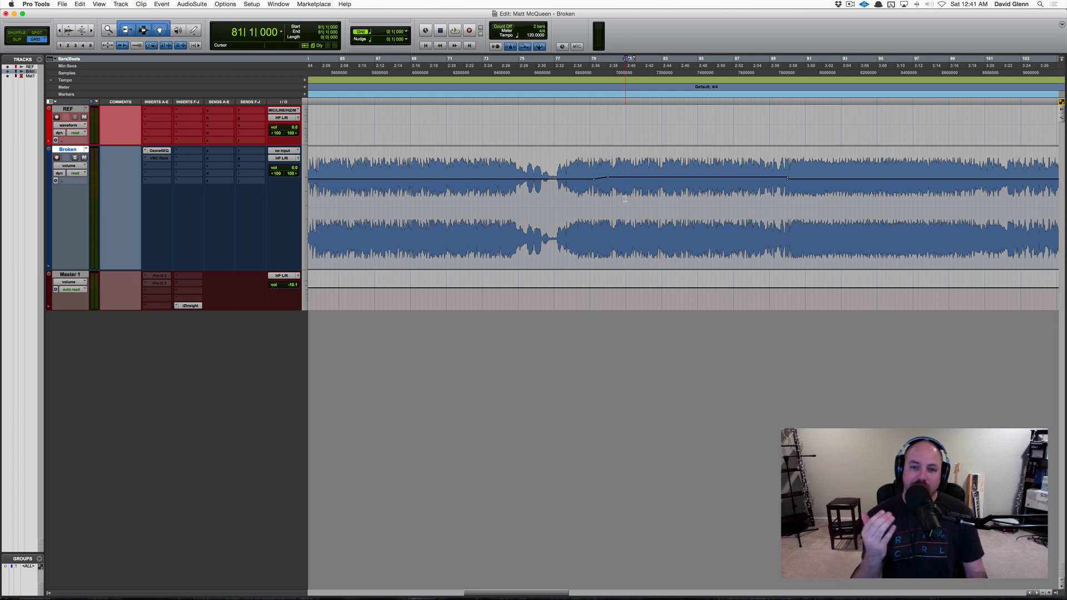
key(space)
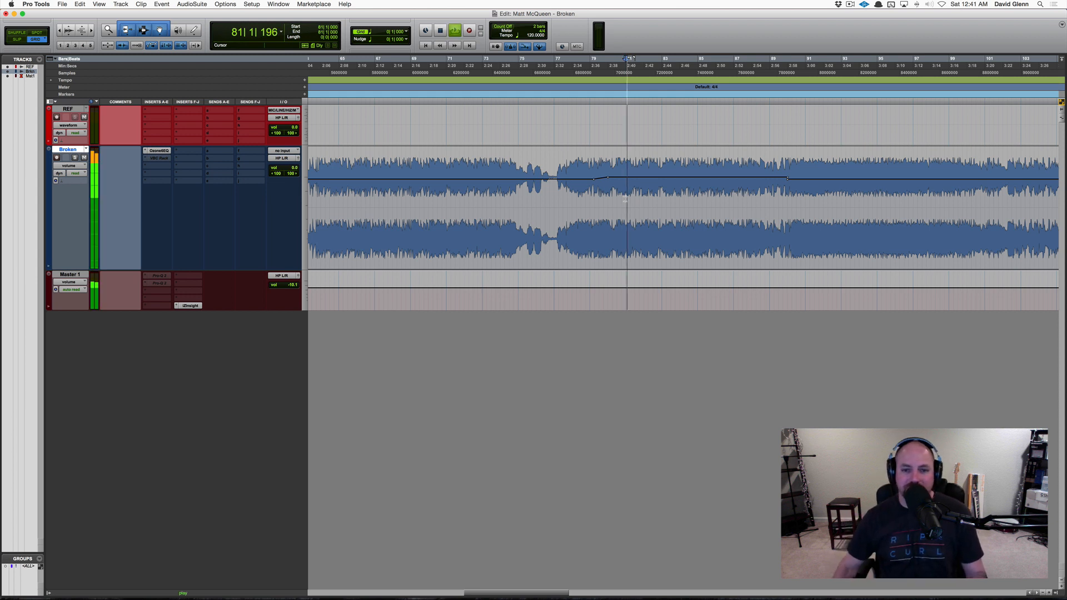
click(486, 200)
click(506, 199)
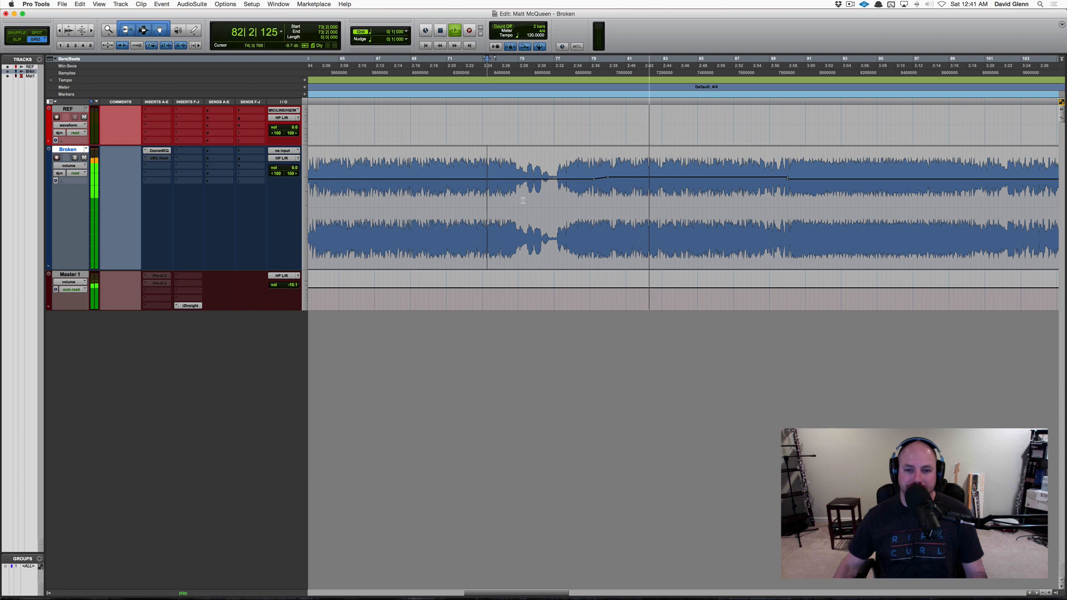
key(space)
key(space)
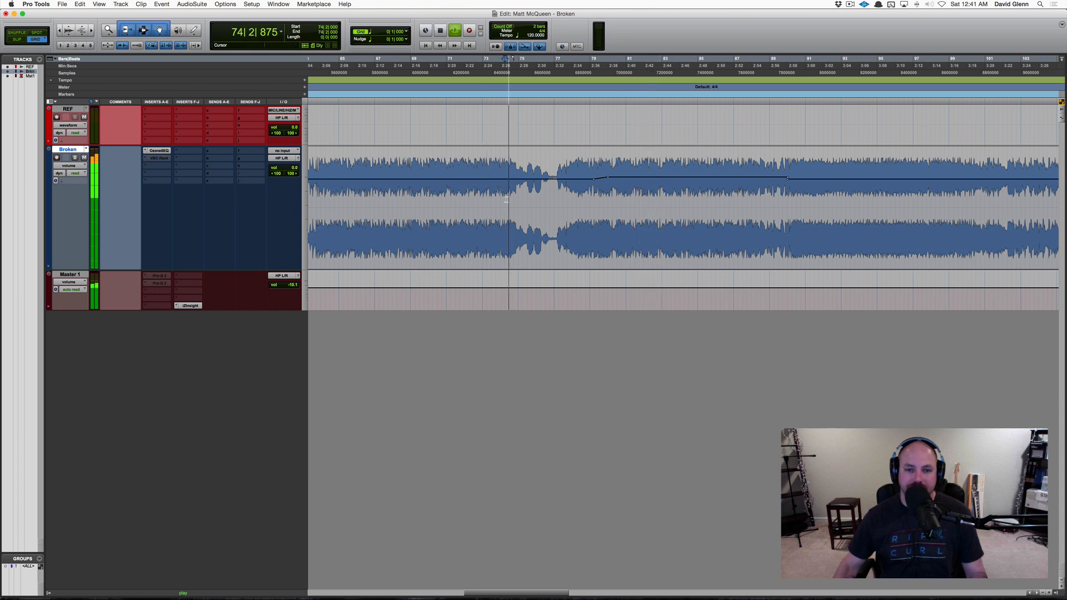
click(620, 196)
key(space)
key(space)
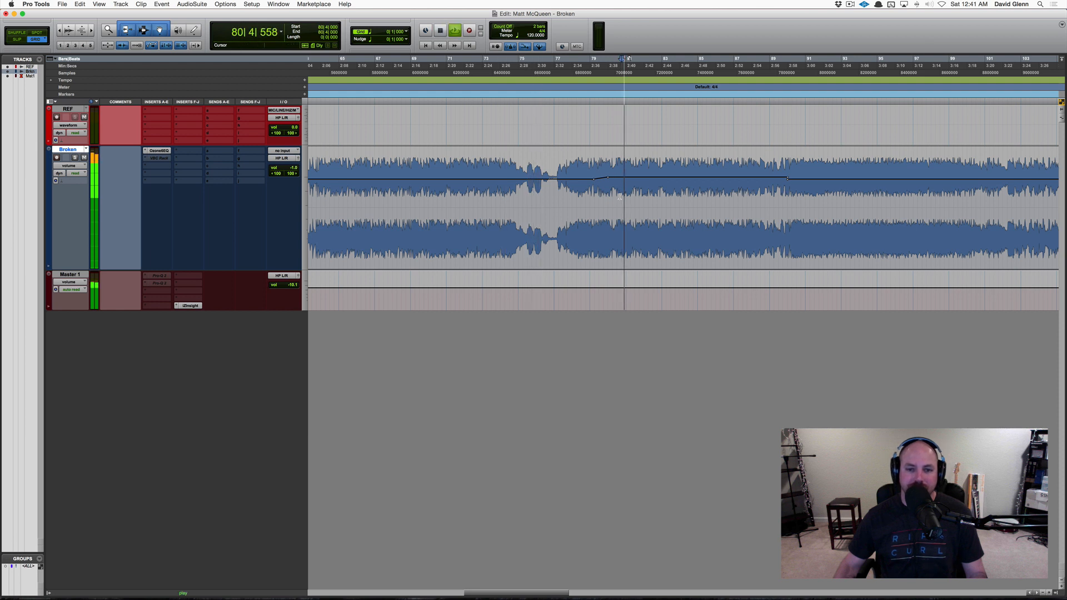
key(space)
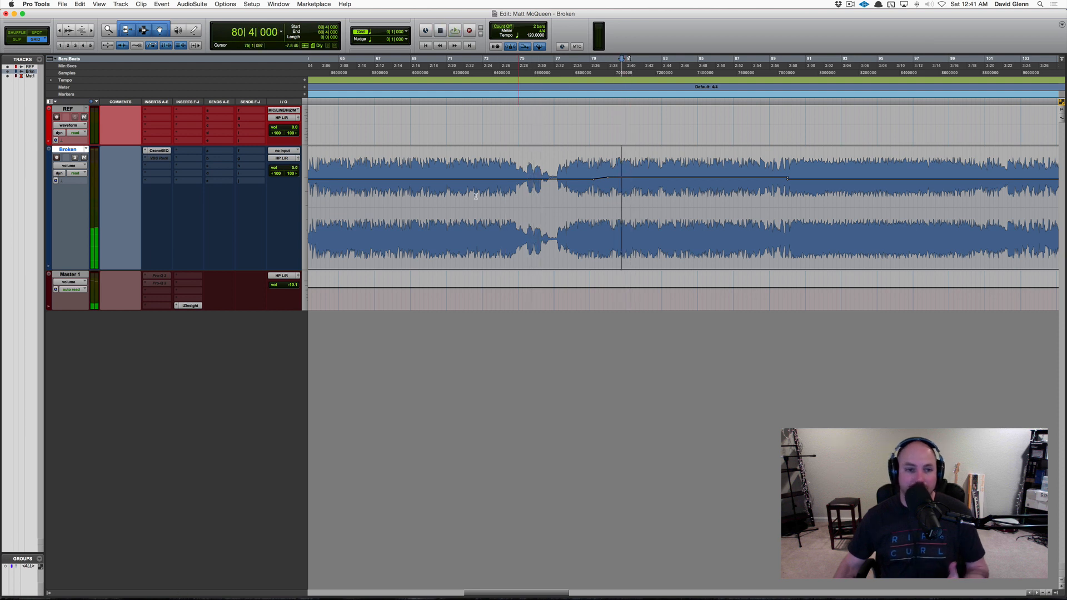
Step: Insert the stereo S1 Imager on the Broken track and set its width to 1.20 while playing from 80|4
click(149, 176)
mouse_move(189, 211)
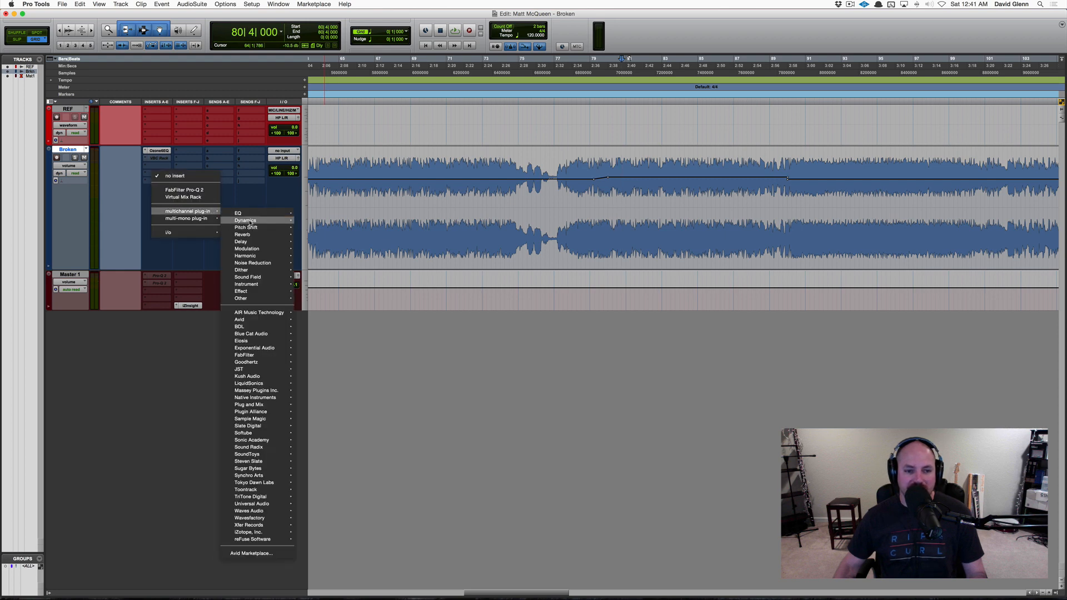
mouse_move(256, 226)
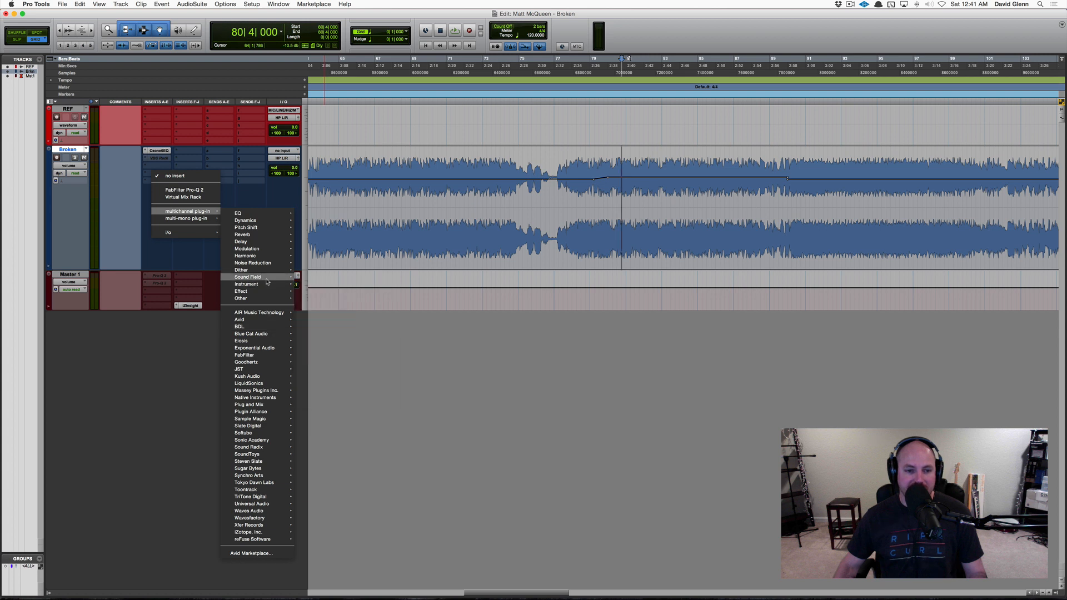
mouse_move(267, 280)
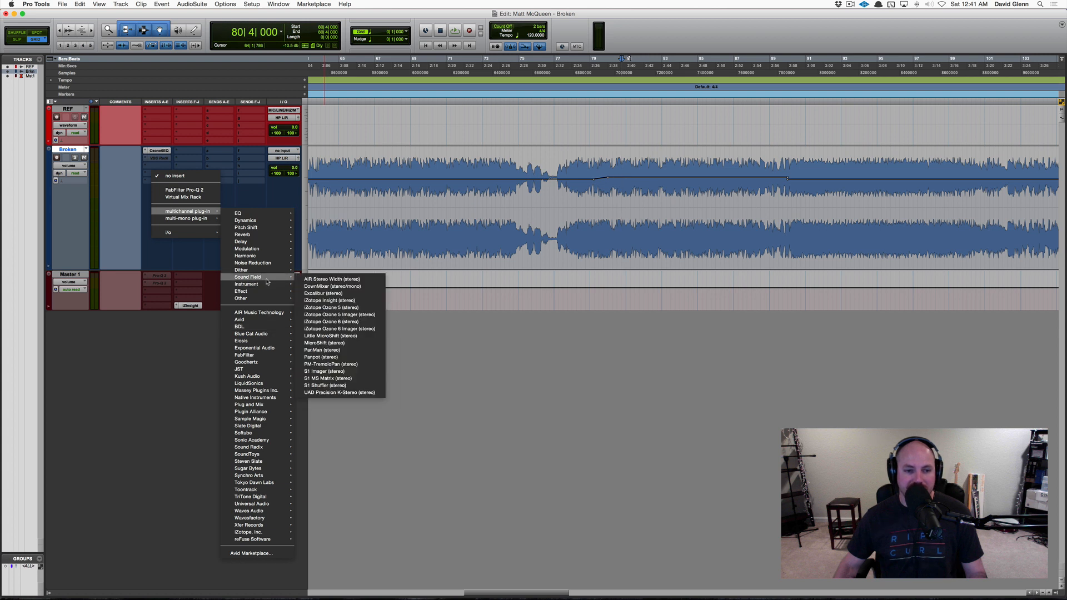
click(350, 372)
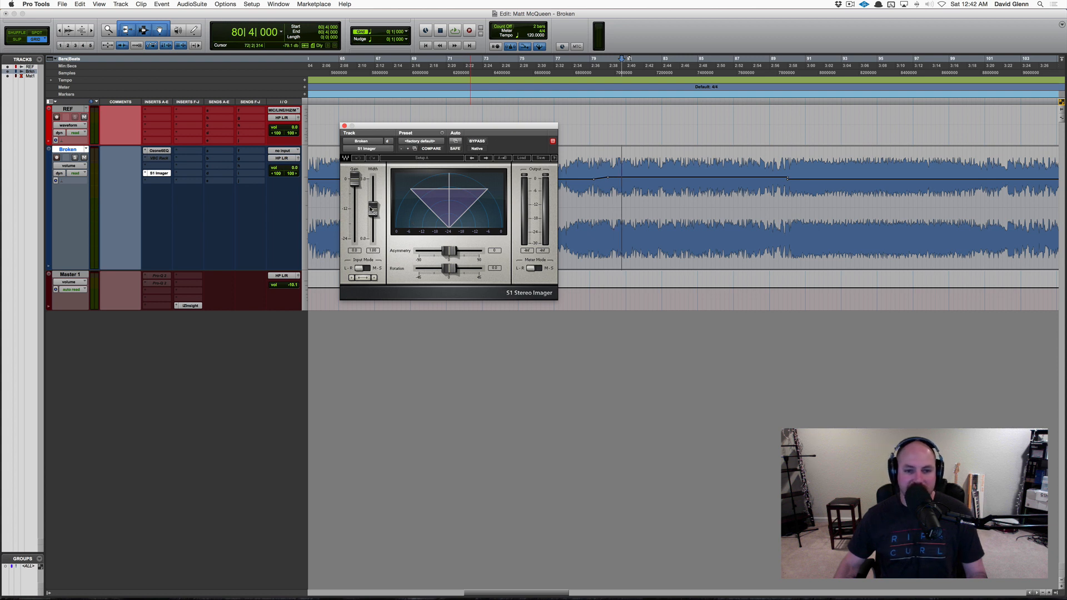
key(space)
drag(372, 209, 372, 206)
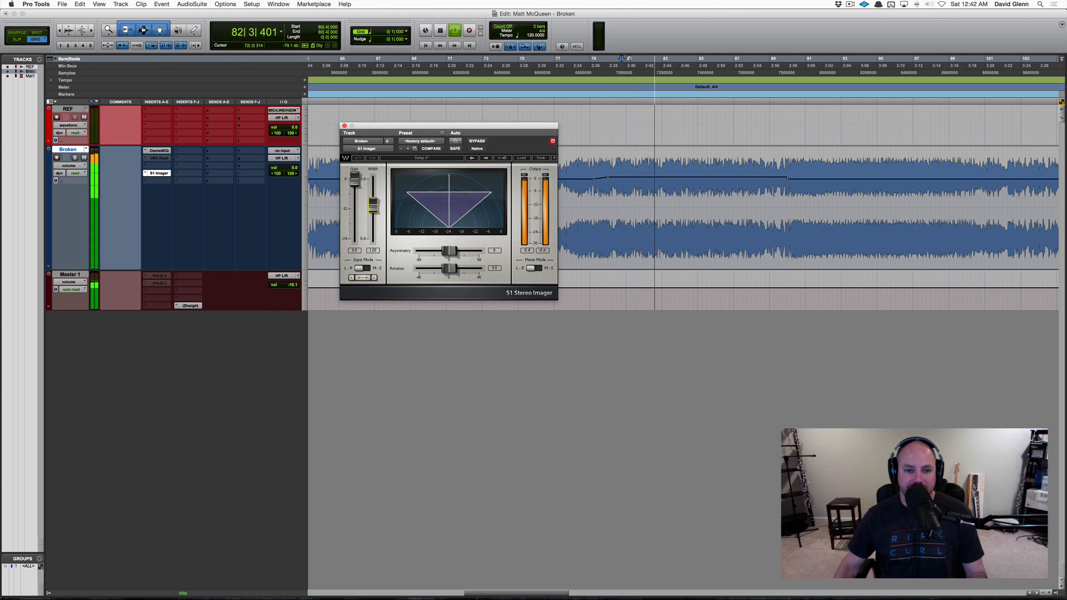
key(space)
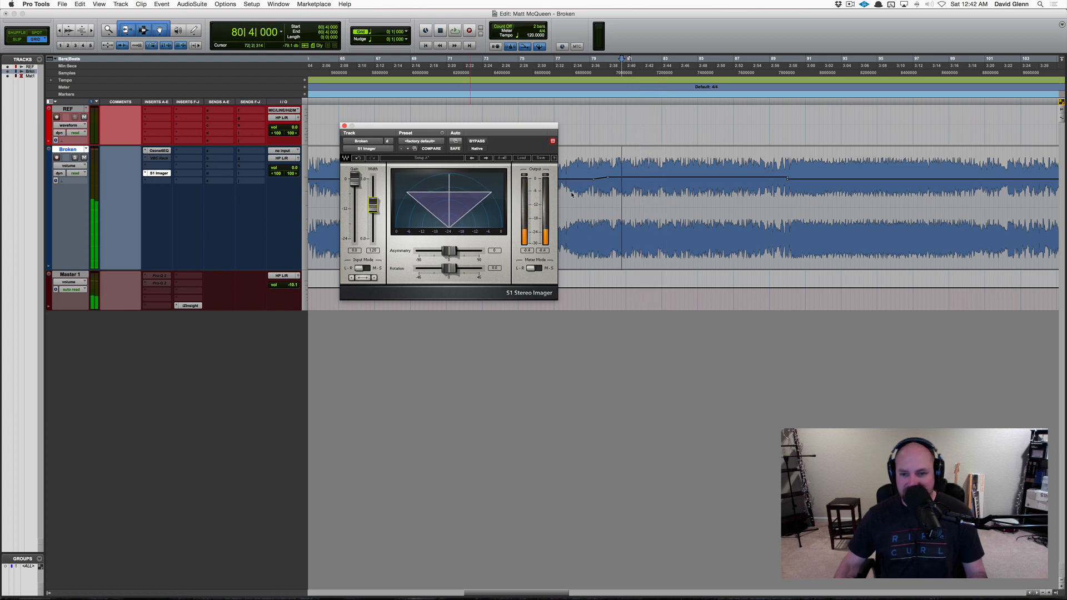
Step: Enable automation for the S1 Imager's Master Bypass and bypass the plug-in
right_click(480, 142)
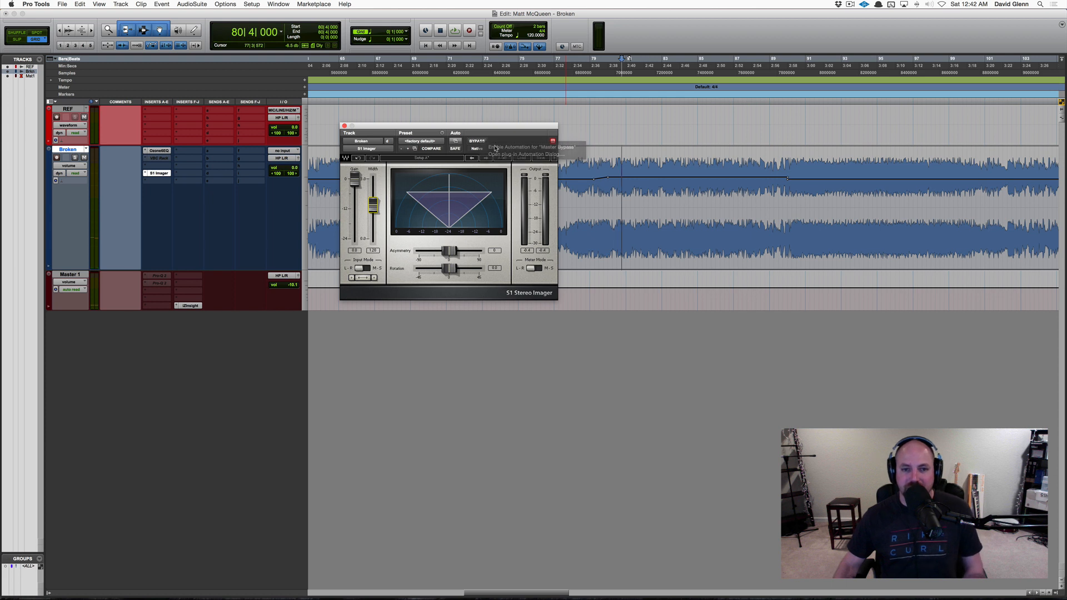
click(495, 148)
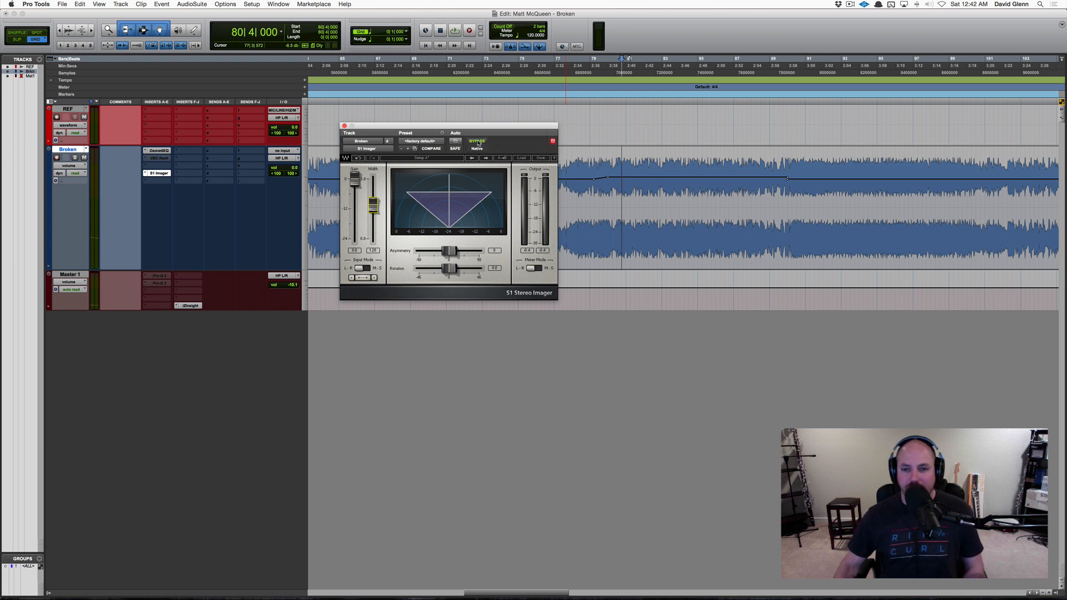
click(477, 141)
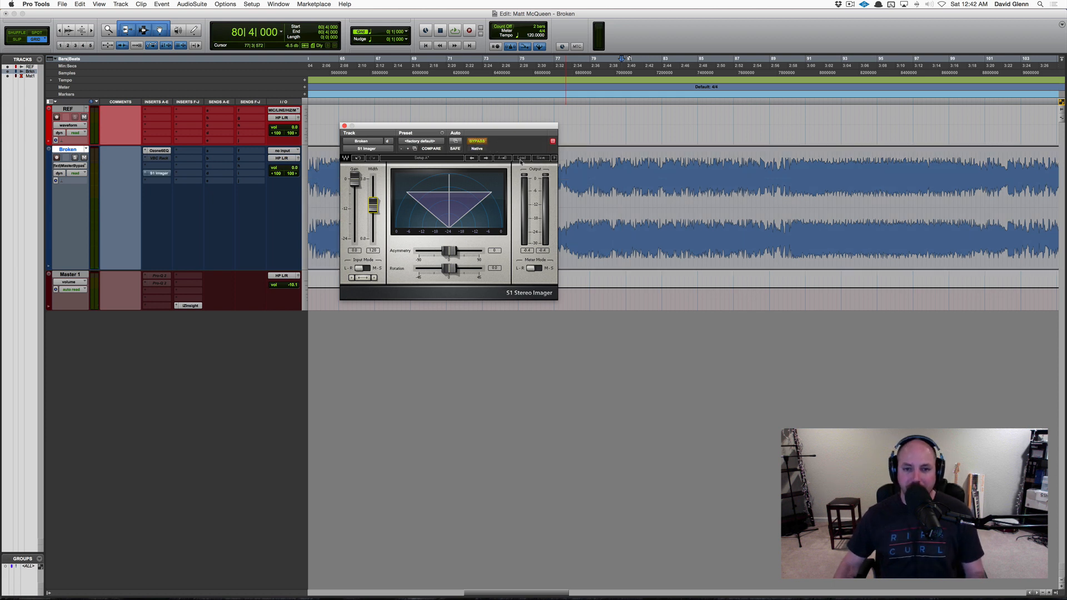
Step: Automate the S1 Imager's Master Bypass off from bar 80 to bar 90, matching the volume boost section
ctrl+super+click(290, 168)
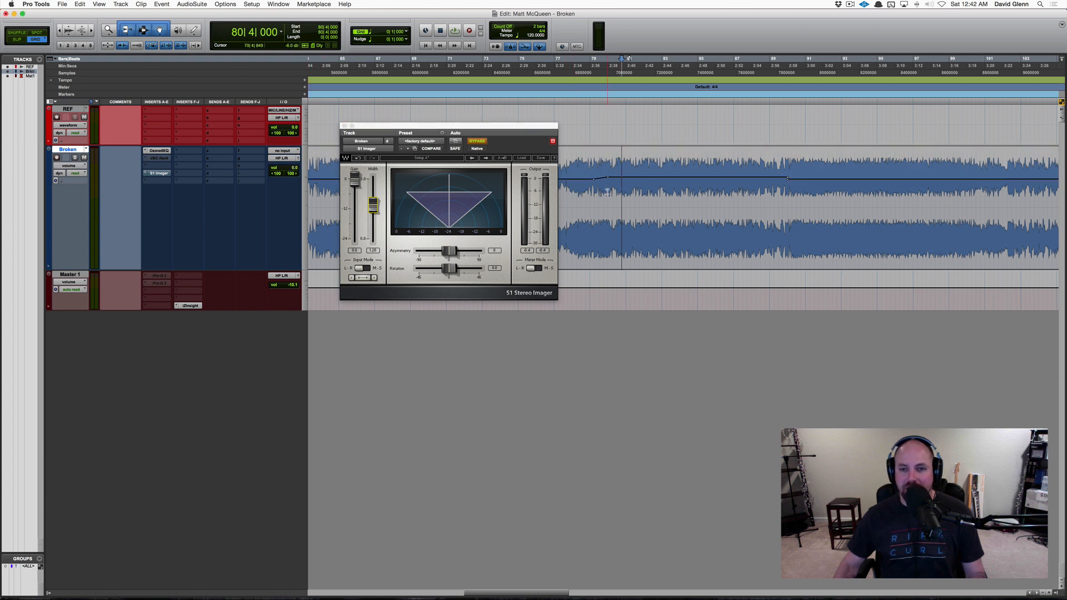
drag(607, 189, 786, 192)
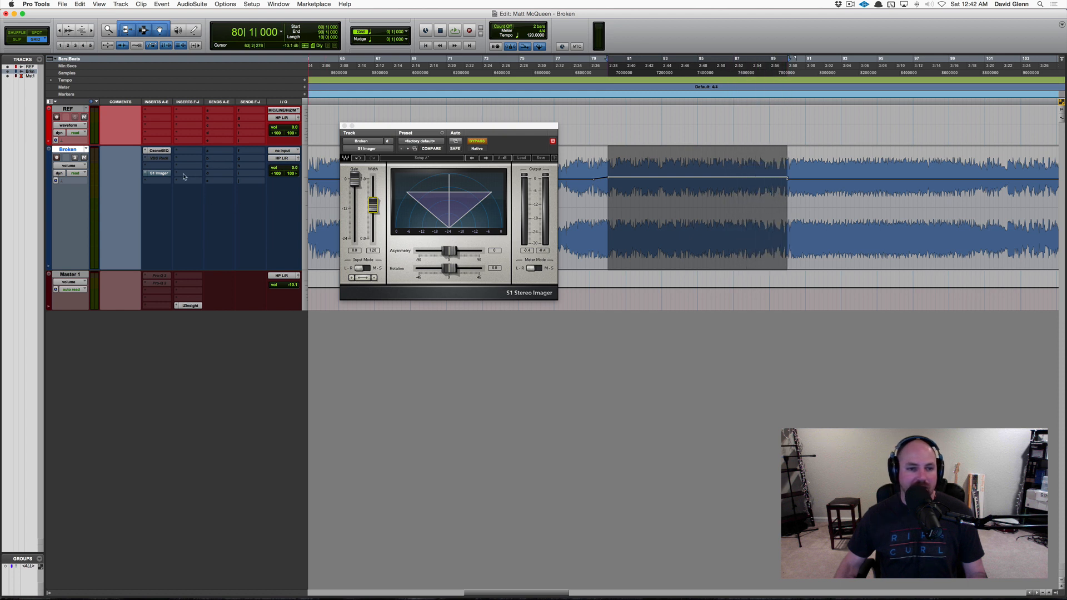
ctrl+super+click(482, 143)
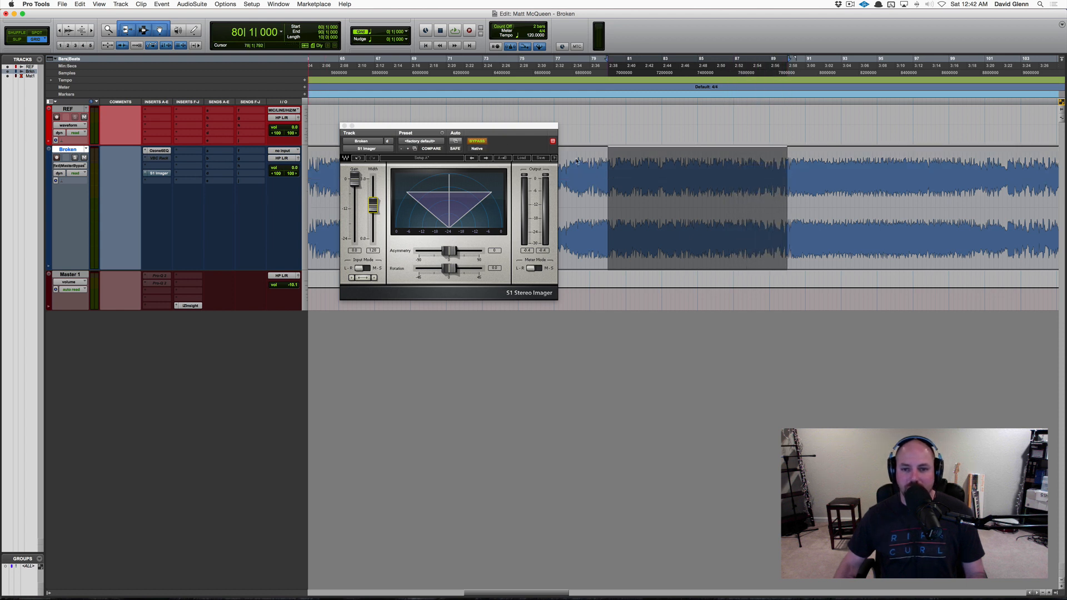
drag(673, 157, 662, 347)
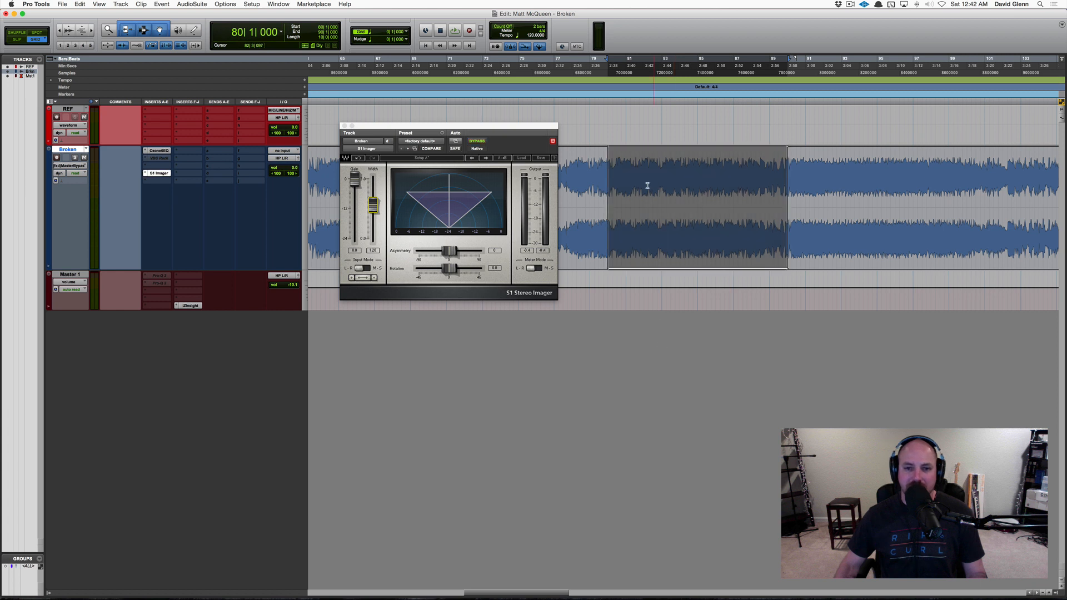
Step: Play from bar 79 through bar 80 to hear the S1 Imager's bypass automation
click(583, 188)
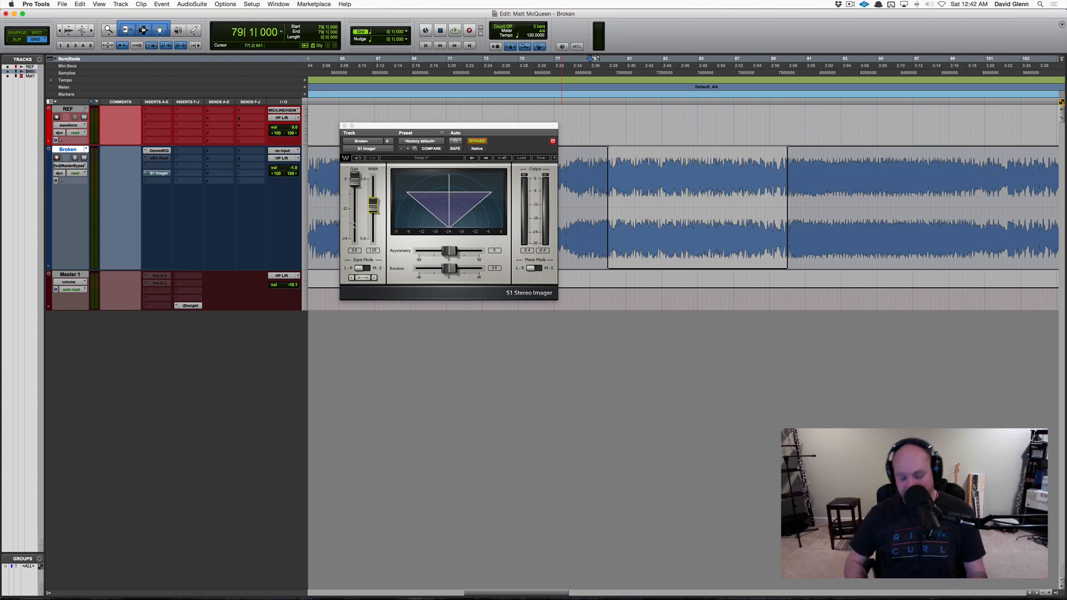
key(space)
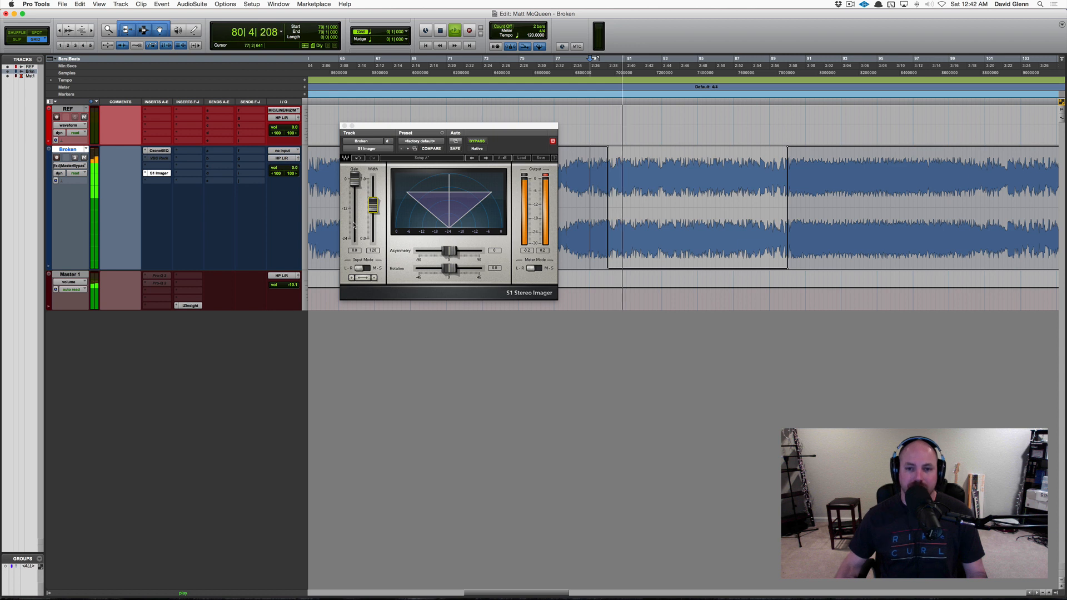
key(space)
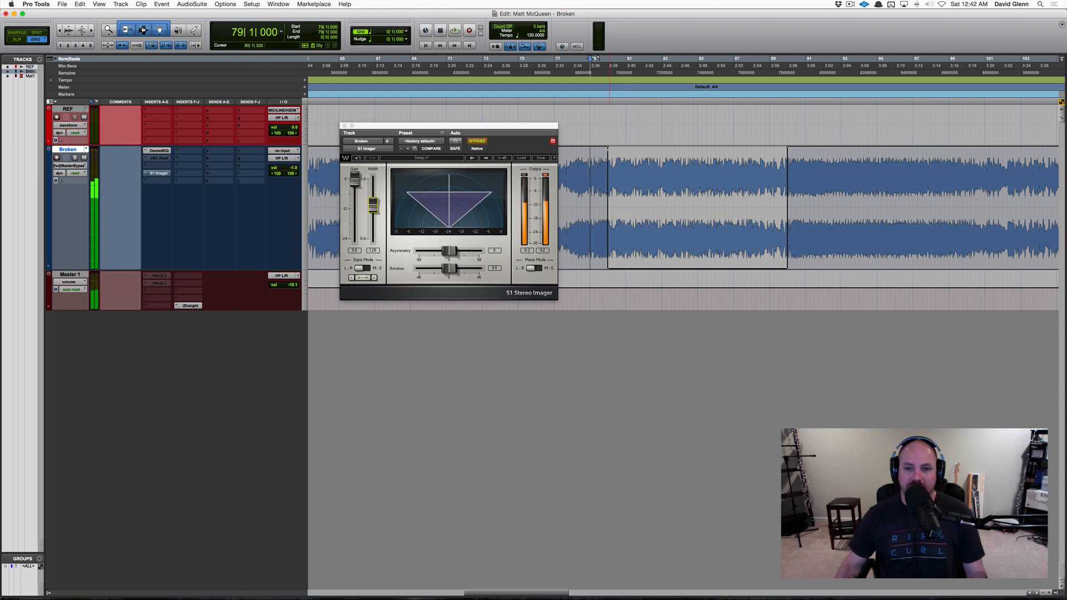
Step: Move the start of the S1 Imager's active section slightly ahead of bar 80 and play from 78|3
click(590, 222)
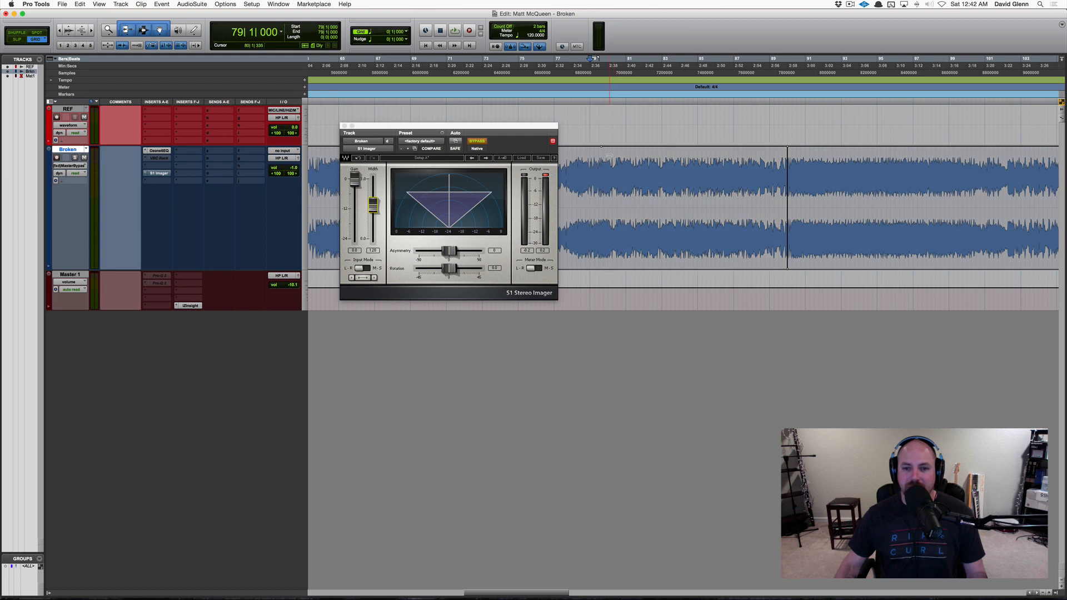
key(space)
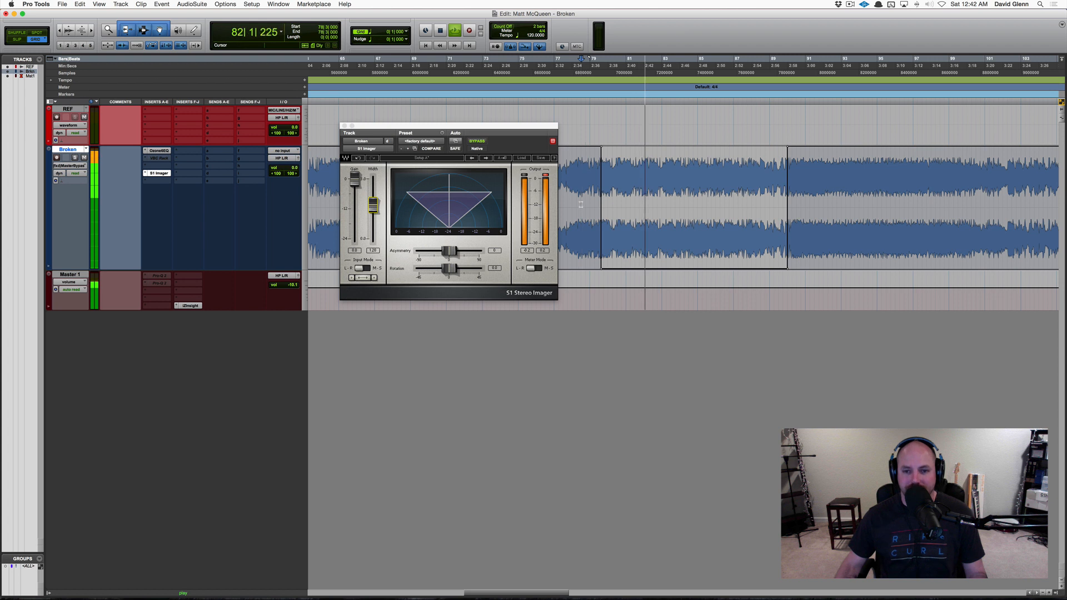
key(space)
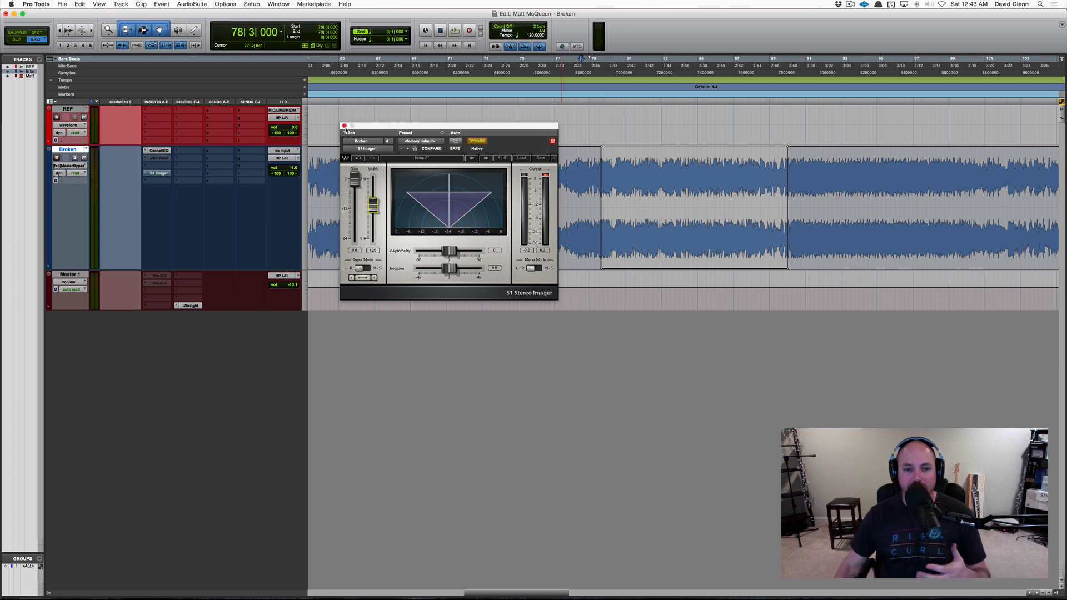
Step: Close the S1 Imager window and return Broken to waveform view with its whole clip shown
click(345, 126)
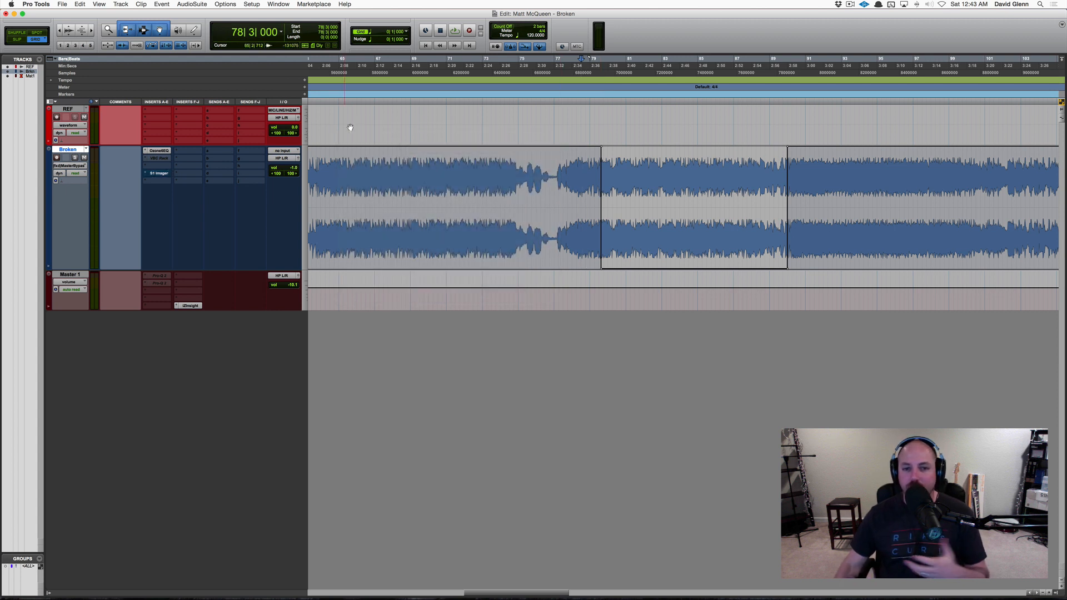
triple_click(447, 208)
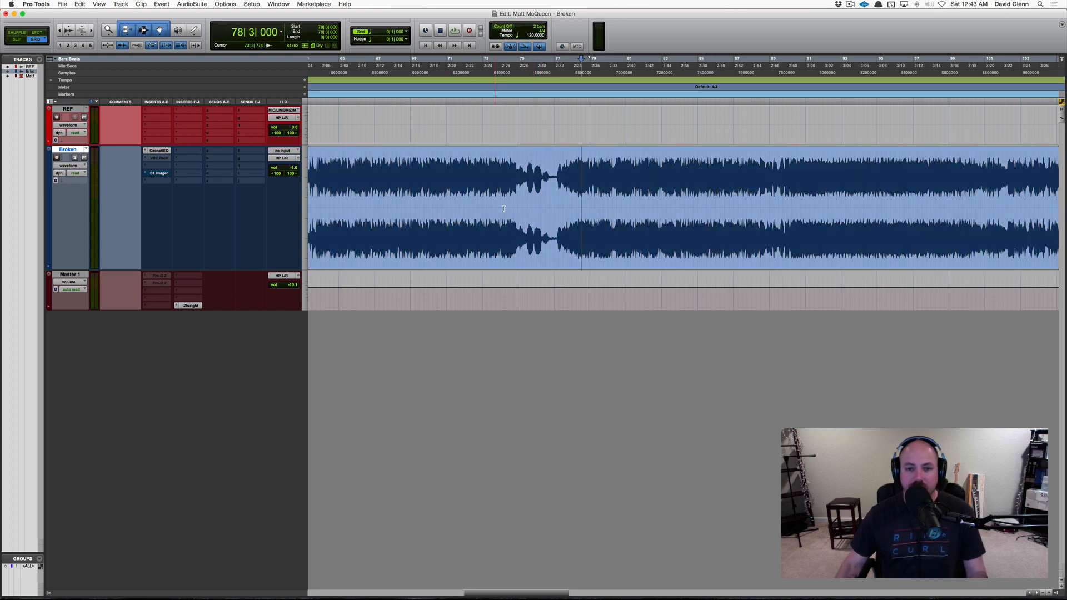
key(r)
key(r)
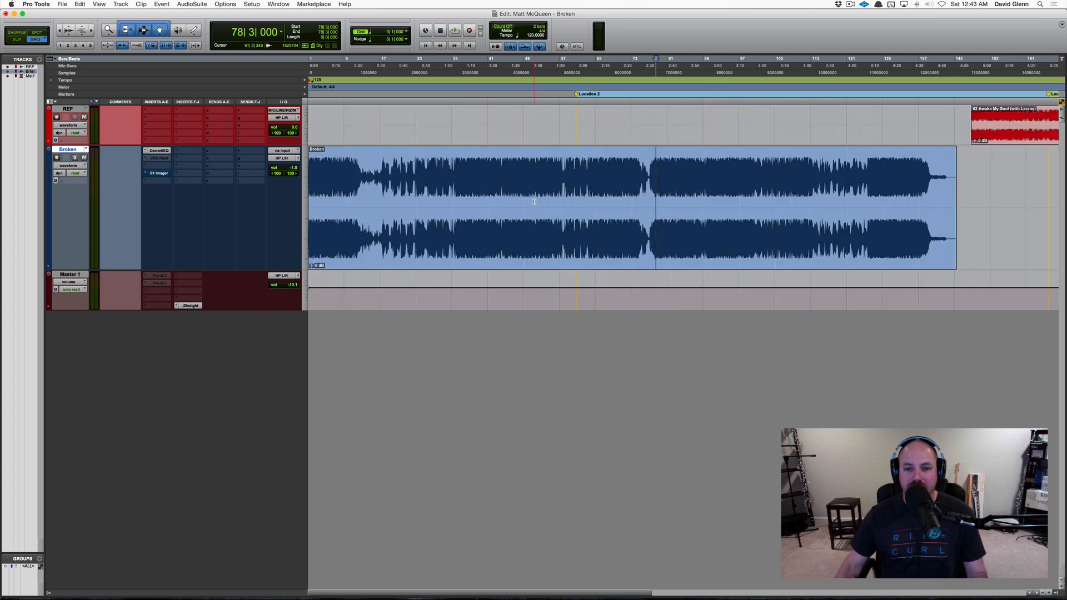
Step: Play the opening part of Broken from 32|4 to hear the transition into the section around bar 37
key(r)
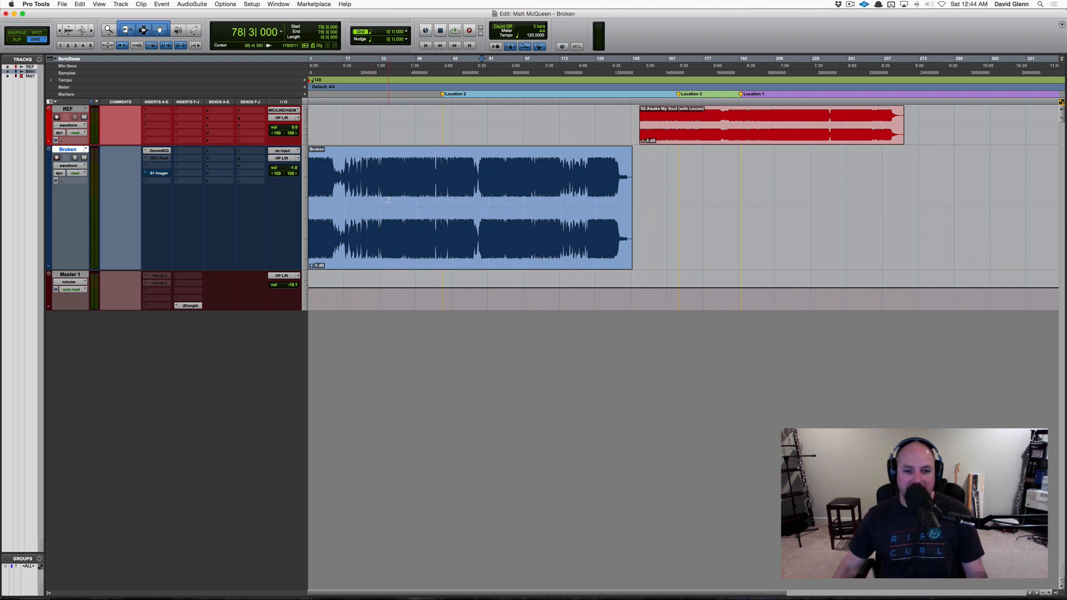
key(space)
key(super+bracketright)
key(super+bracketright)
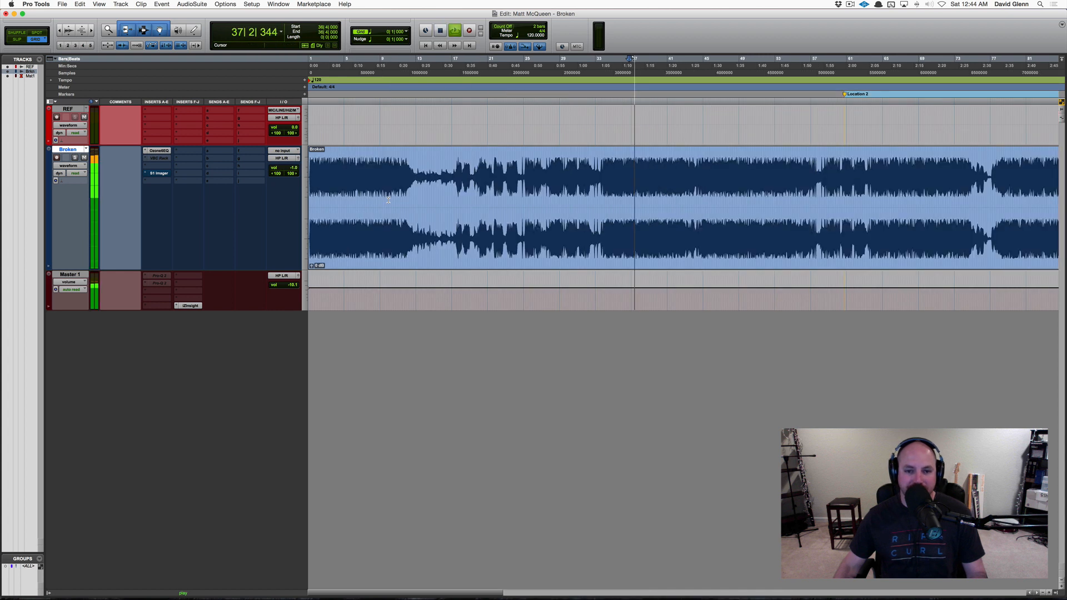
key(space)
key(space)
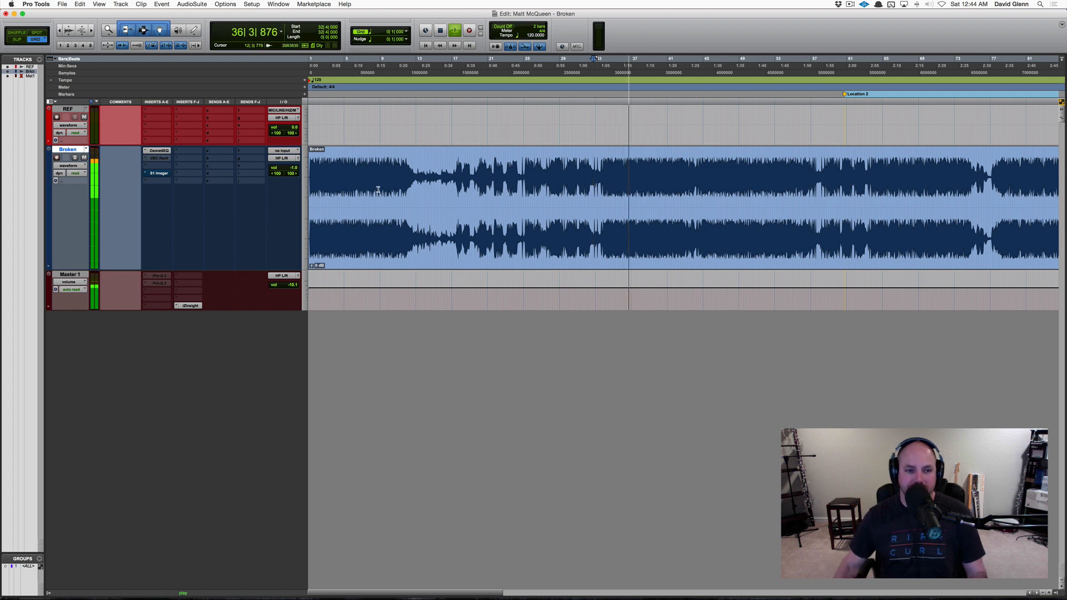
Step: Make the S1 Imager insert on Broken inactive and play the track from 39|3
ctrl+super+click(160, 174)
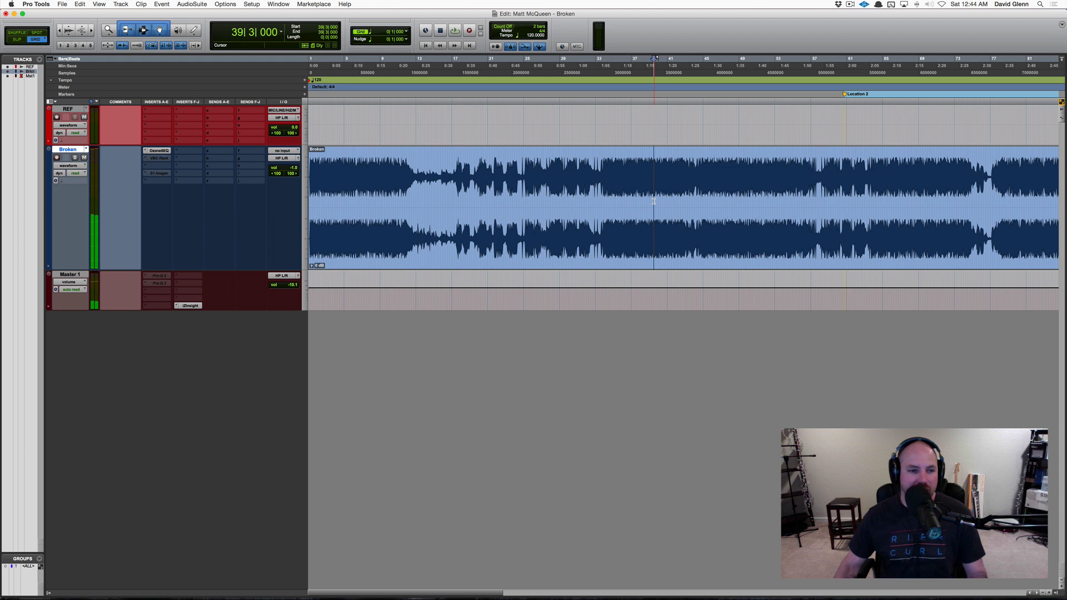
key(shift+s)
key(shift+s)
key(space)
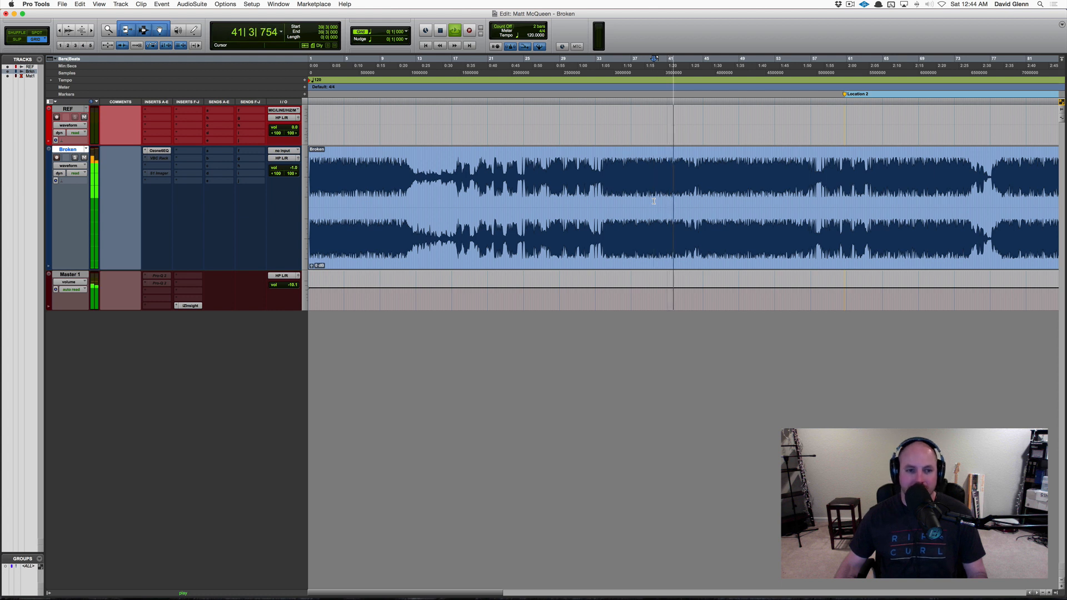
key(space)
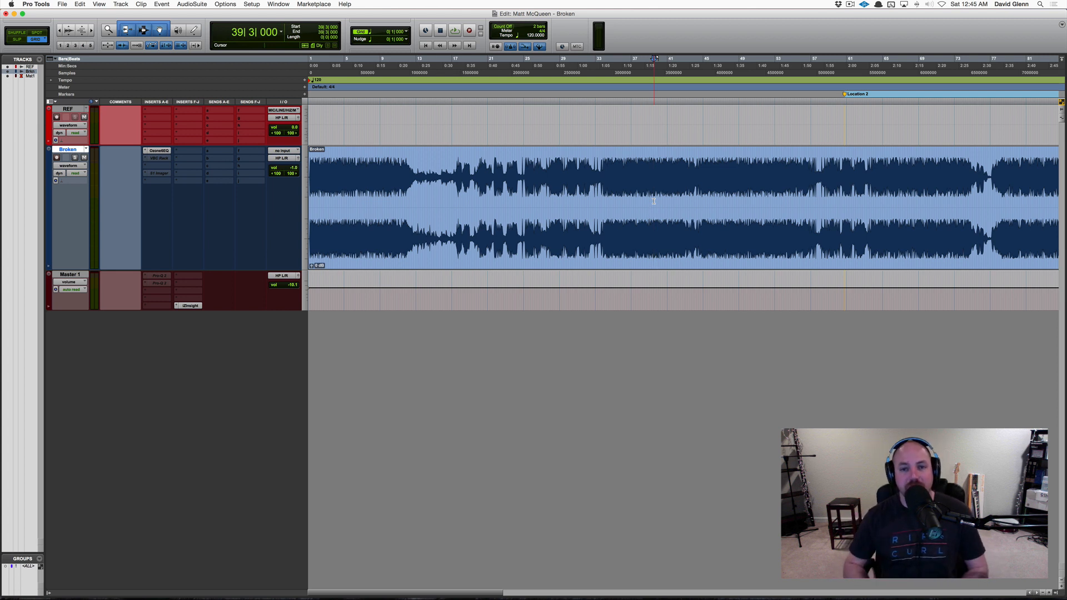
Step: Play Broken from 17|4 to hear the sparser verse section
click(459, 184)
key(space)
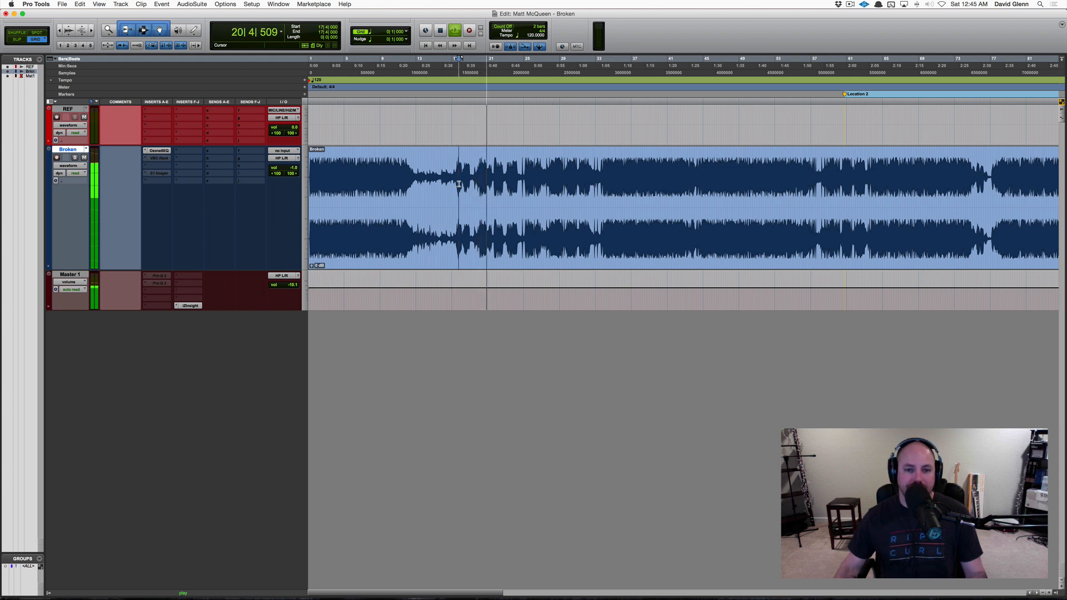
key(space)
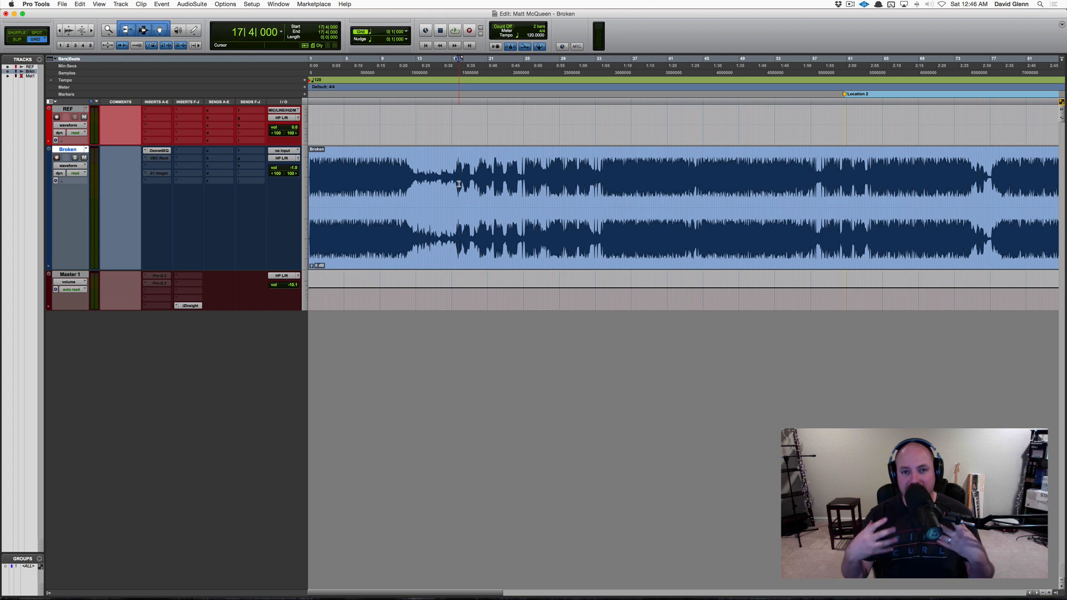
Step: Play short passages of Broken from 64|4 and 79|1 to compare the sections before and after the break
scroll(458, 184, down, 4)
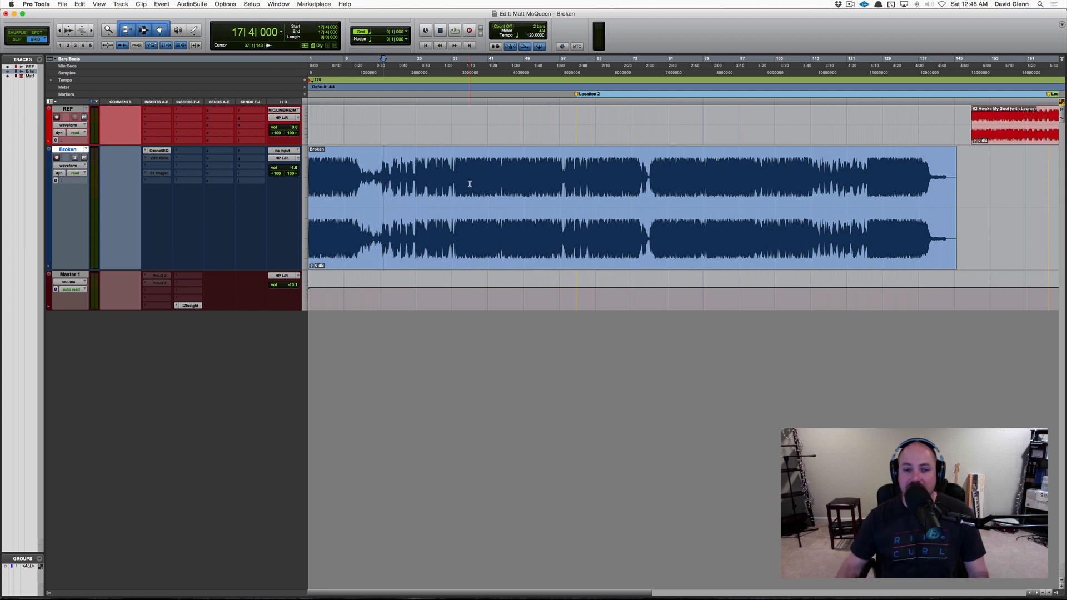
click(593, 179)
key(space)
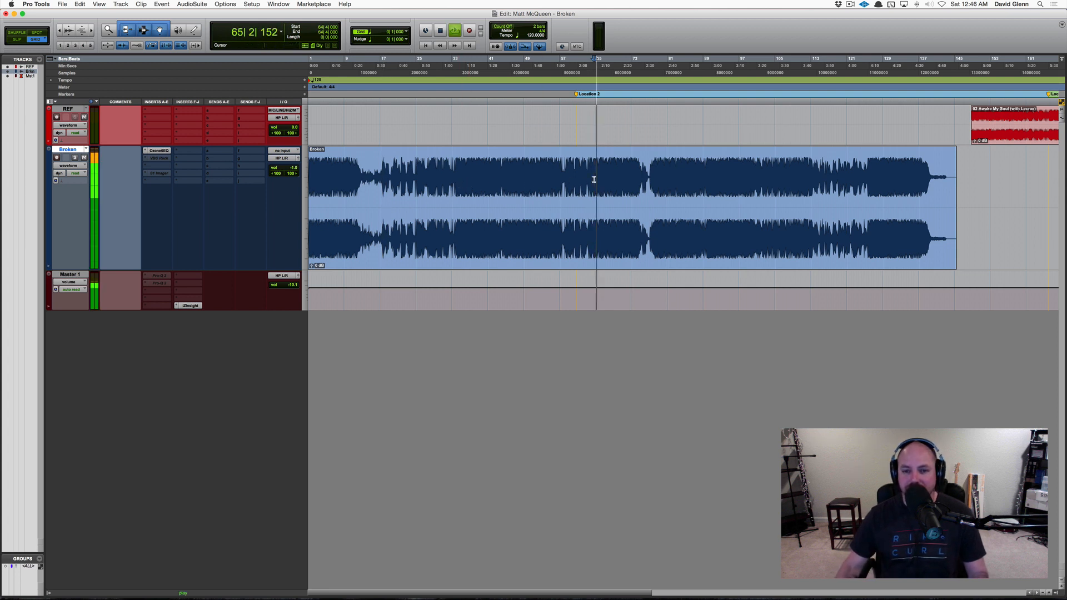
key(space)
click(657, 184)
key(space)
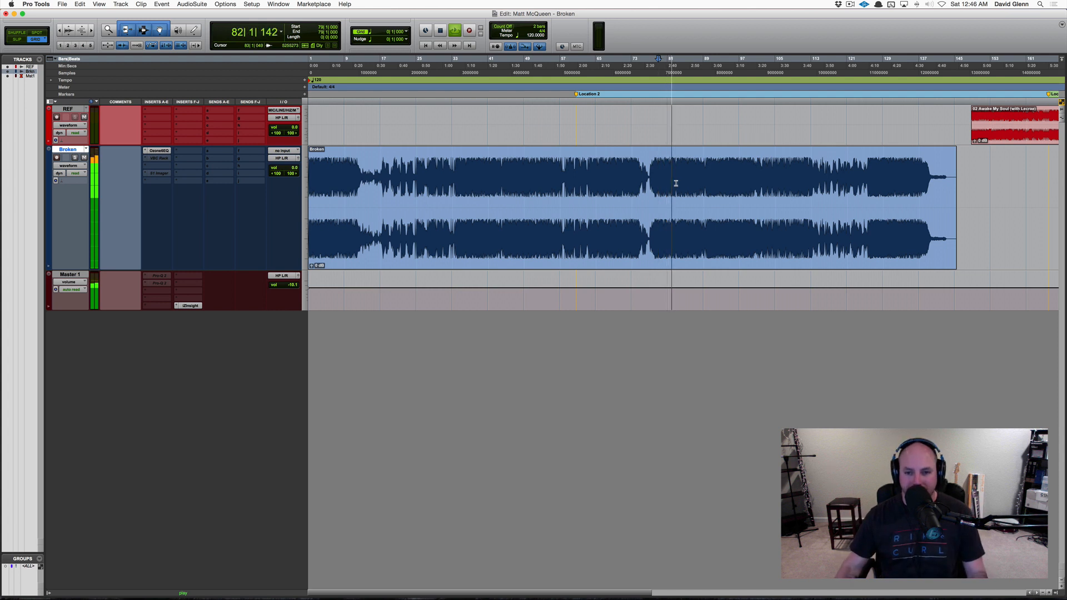
key(space)
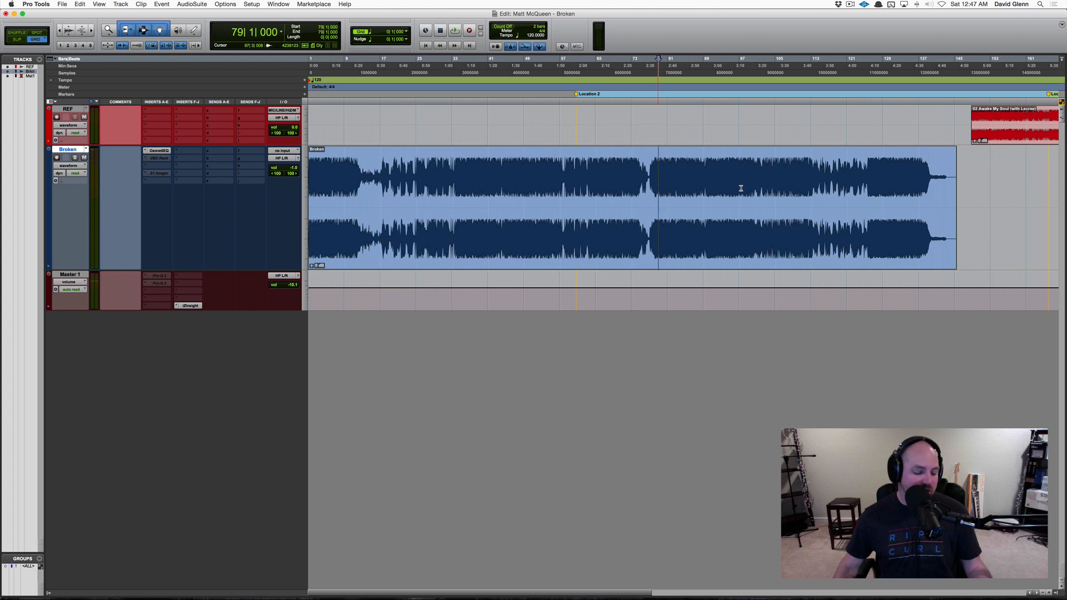
Step: Play short passages of Broken from 127|4 and 110|2 to compare the final section with the one before it
click(877, 194)
key(space)
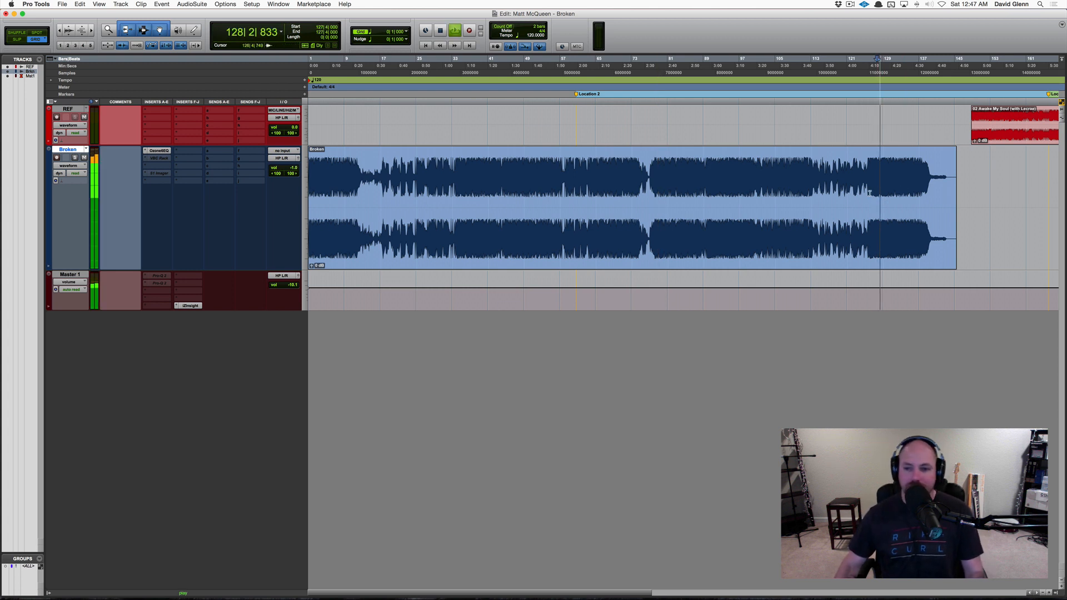
key(space)
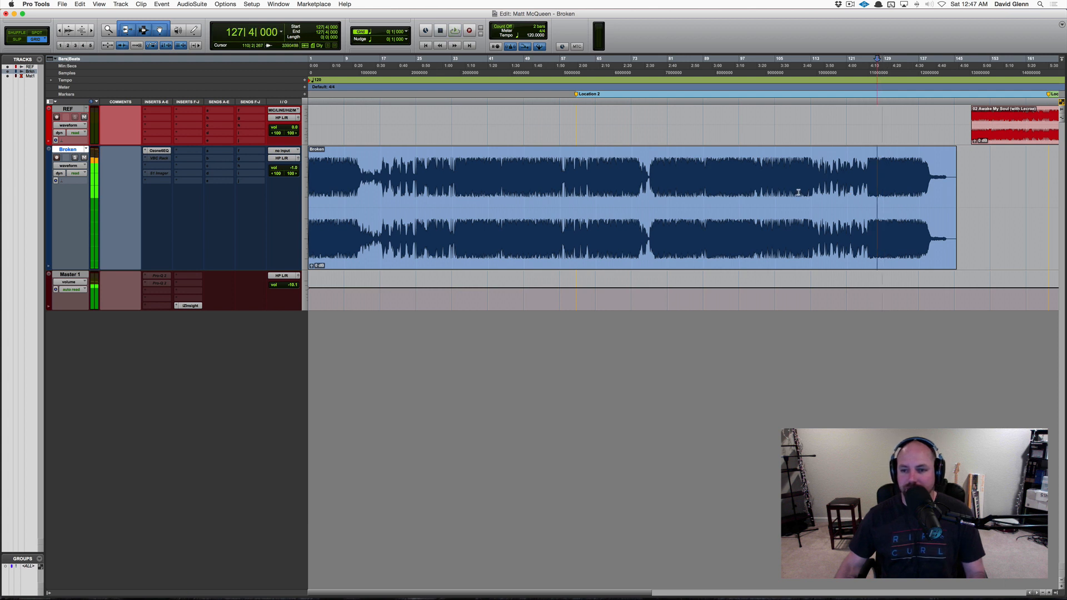
key(space)
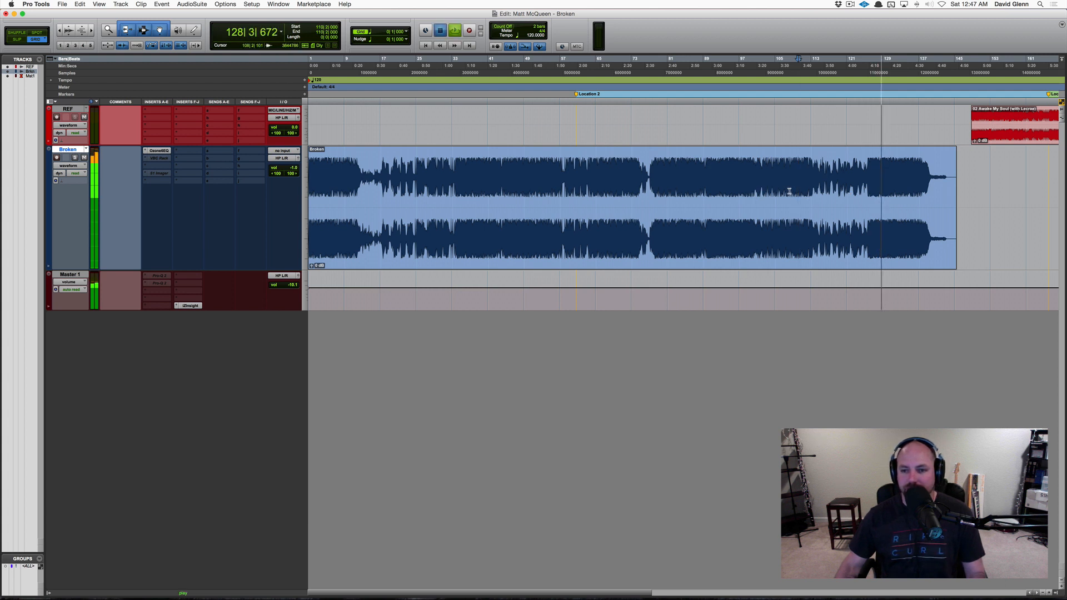
key(space)
key(space)
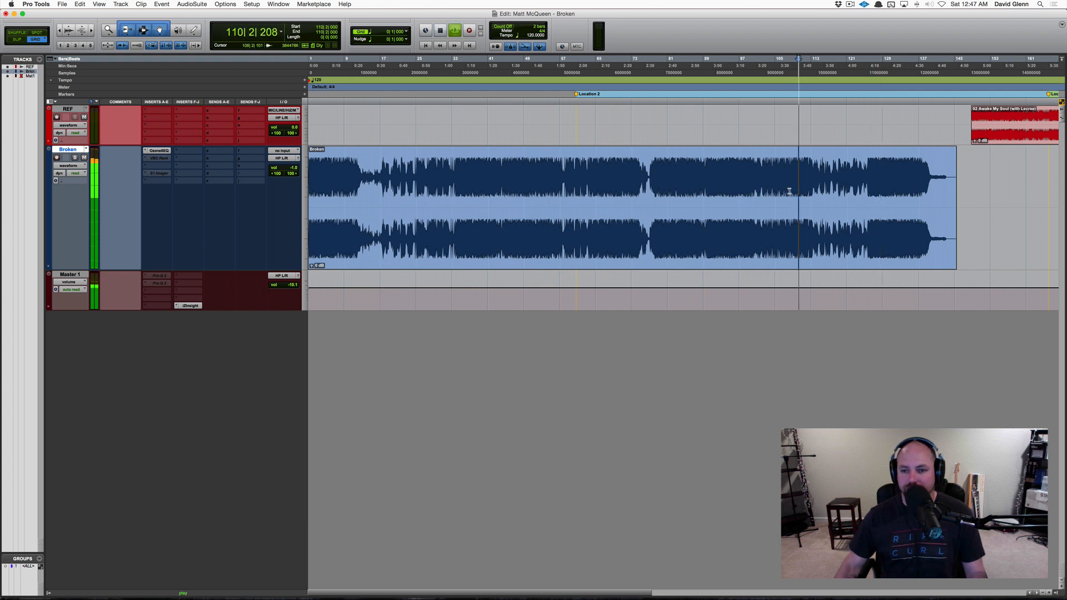
key(space)
Step: Play Broken briefly from about bar 98 and again from 109|3 into the quieter section at bar 113
click(746, 191)
key(space)
key(space)
click(794, 186)
key(space)
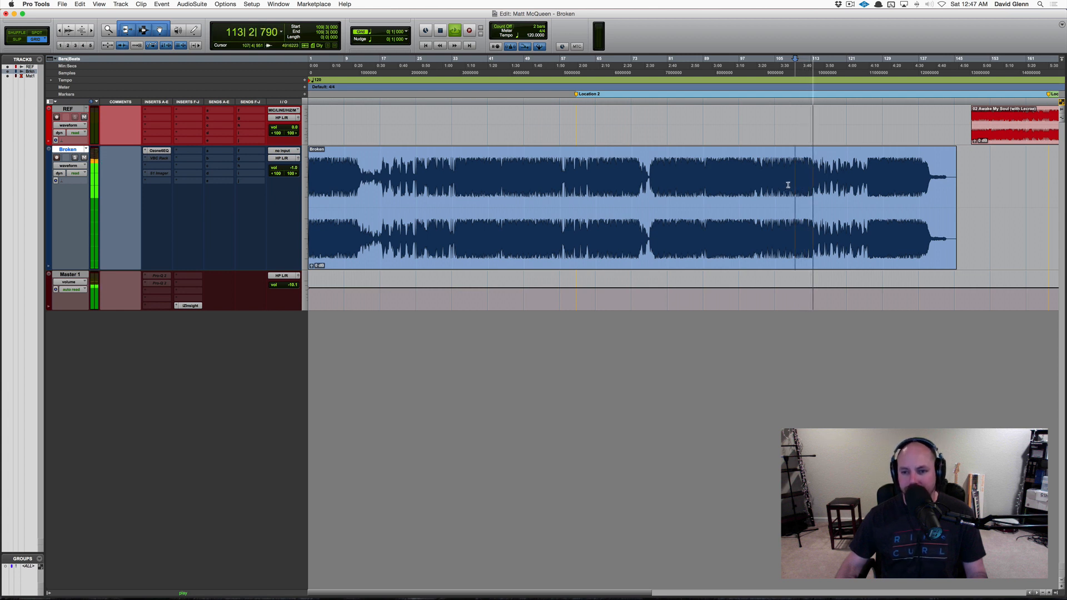
key(space)
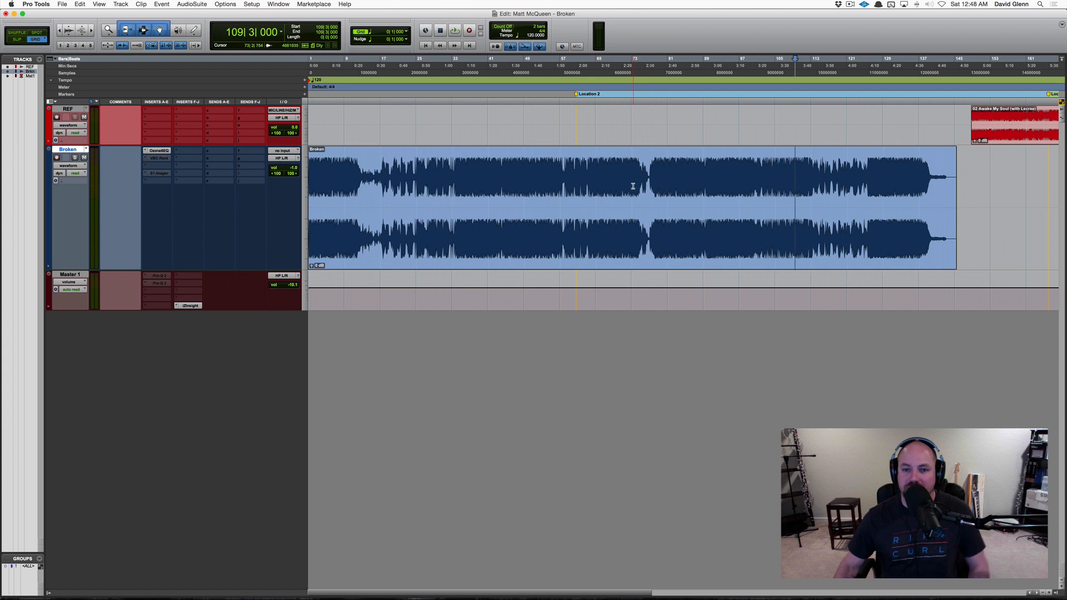
Step: Play Broken from about bar 59, from the break at 75|3 and from the breakdown at 113|1
click(573, 189)
key(space)
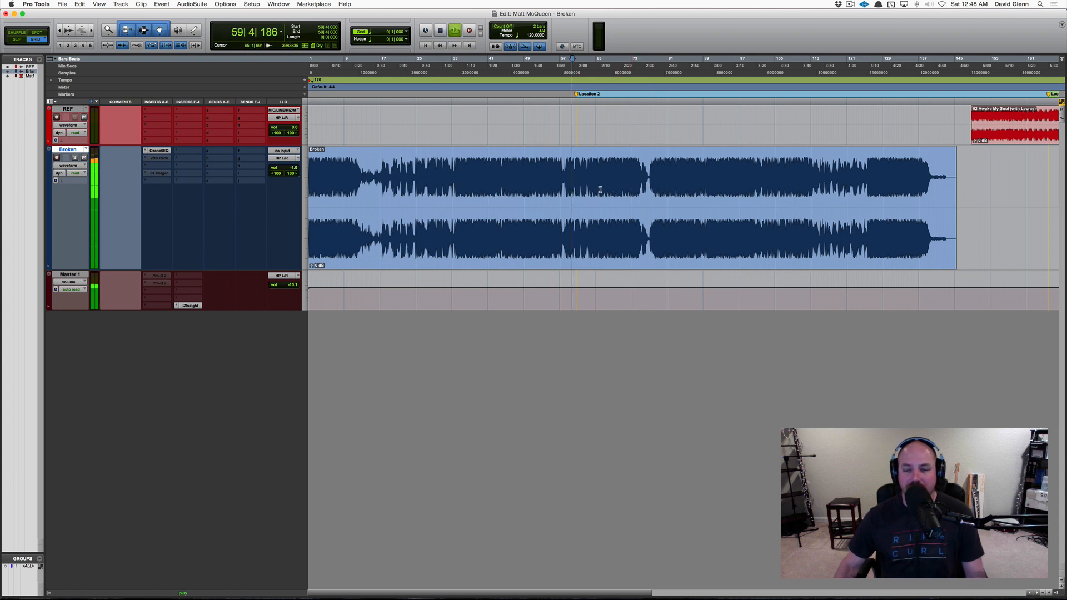
click(640, 187)
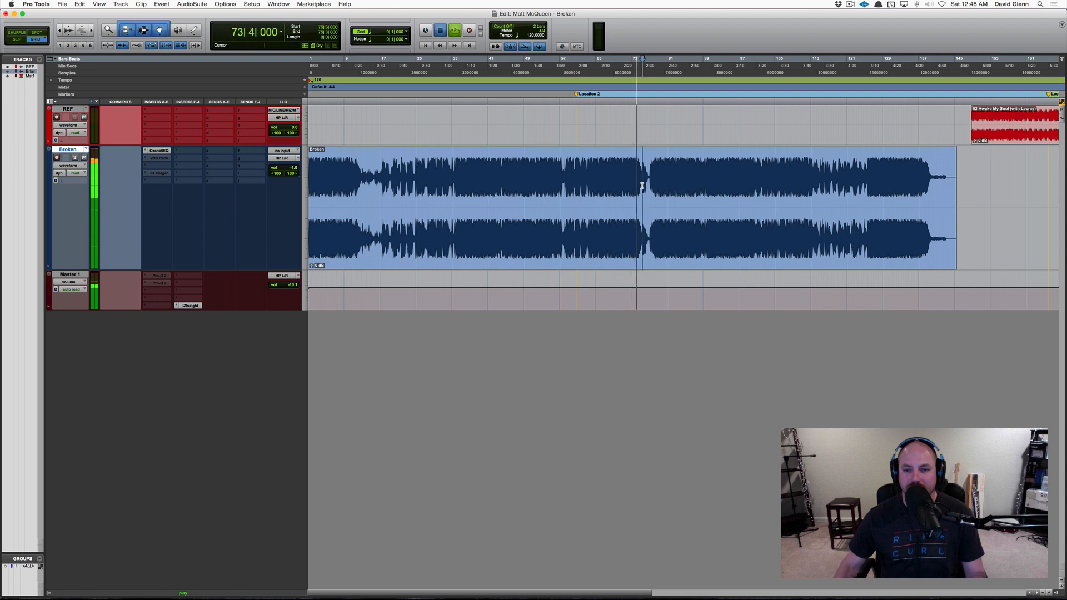
click(645, 192)
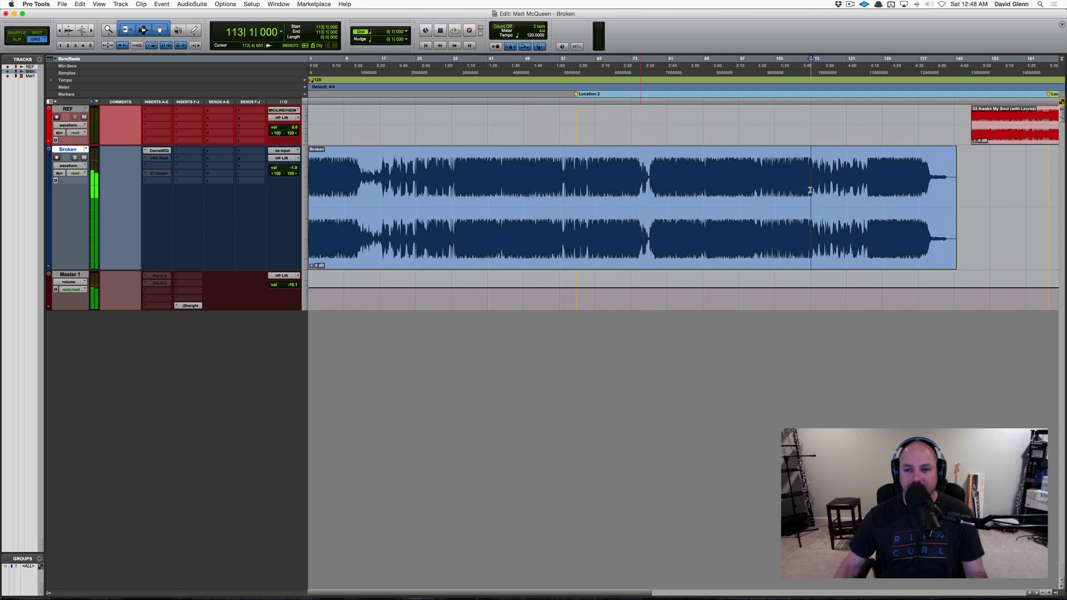
click(811, 191)
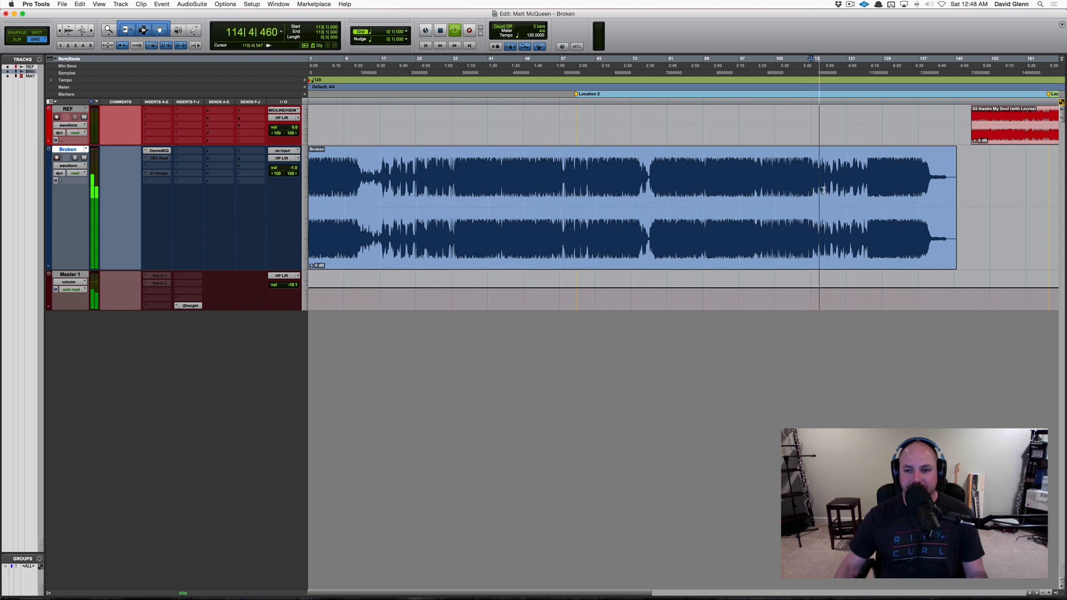
key(space)
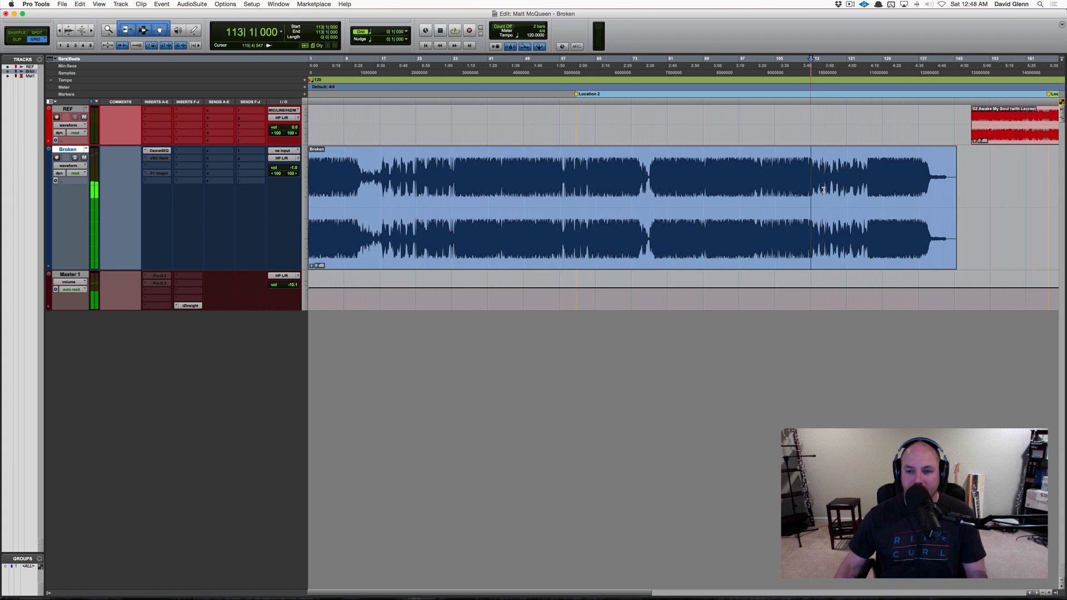
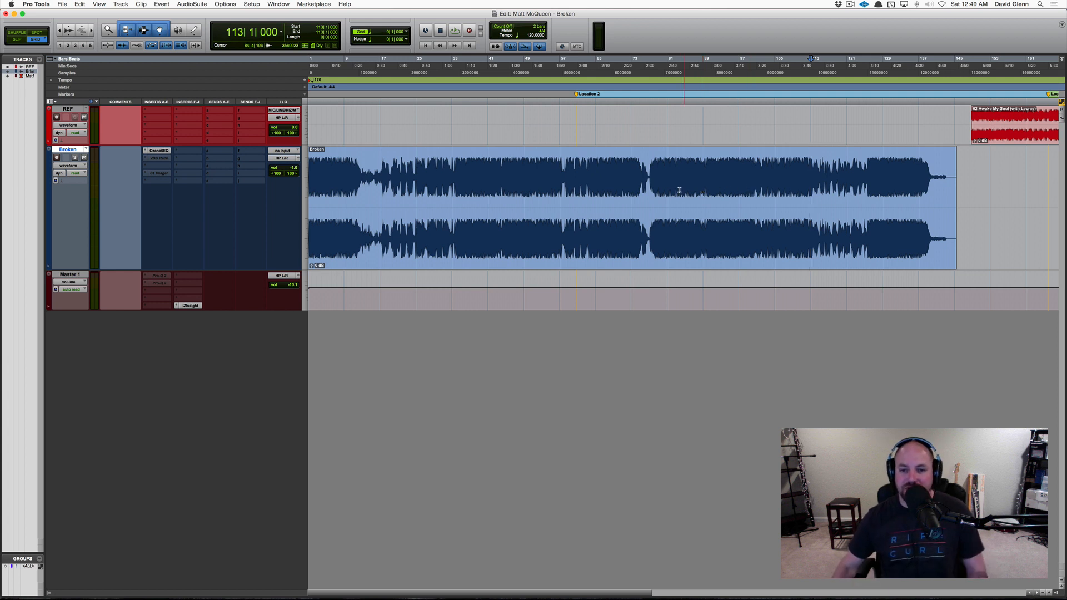
Step: Play Broken from 75|3 through the break into the loud section after bar 77
click(644, 195)
key(space)
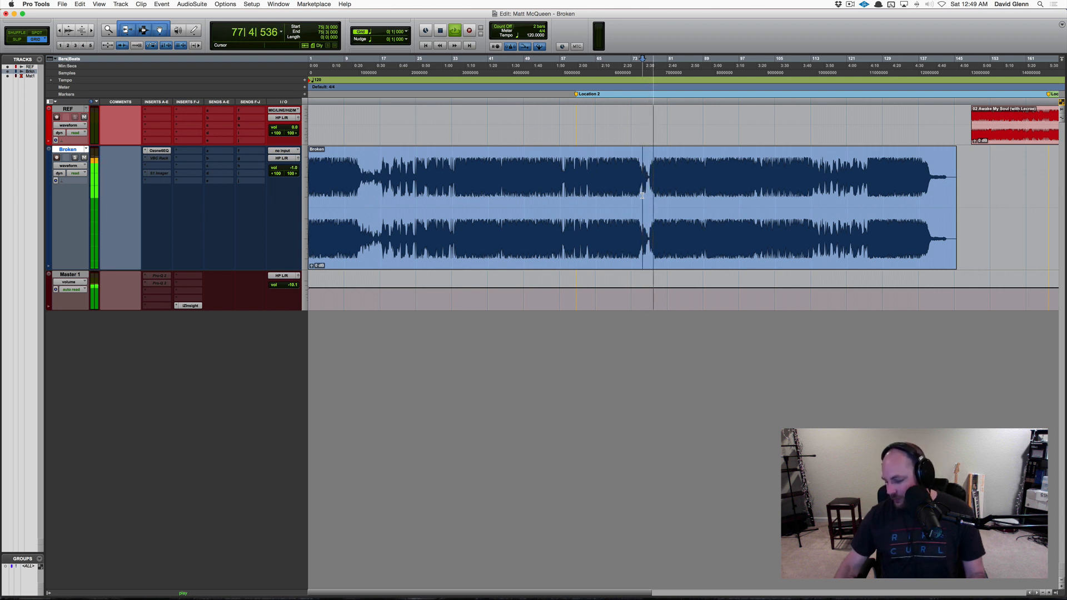
key(space)
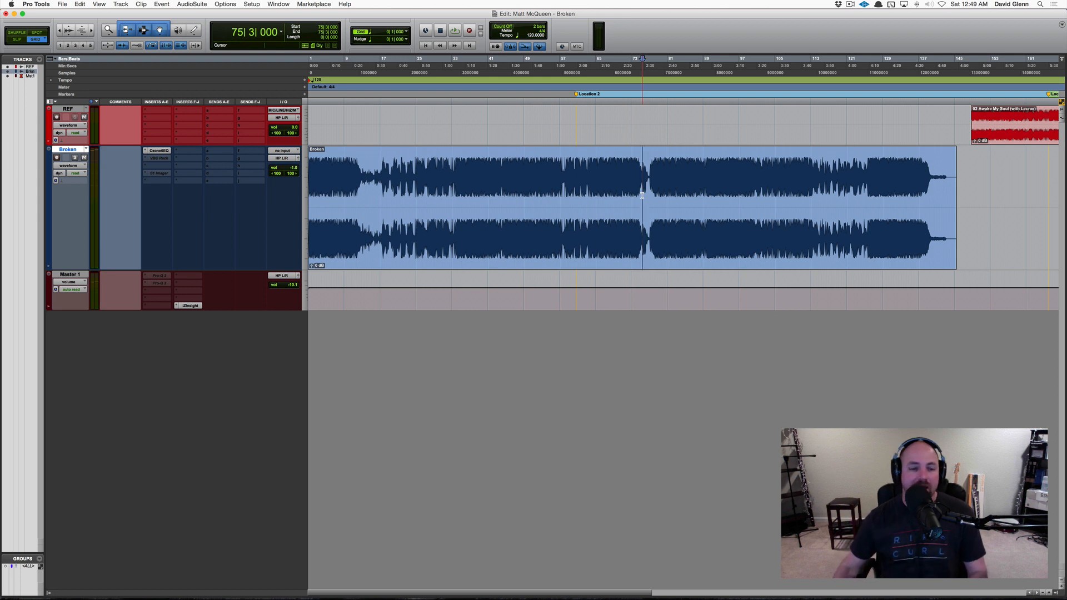
Step: Insert a stereo FabFilter Pro-Q 2 on Master 1, add a high-cut filter near 5 kHz and move its frequency slightly higher
click(184, 279)
mouse_move(220, 314)
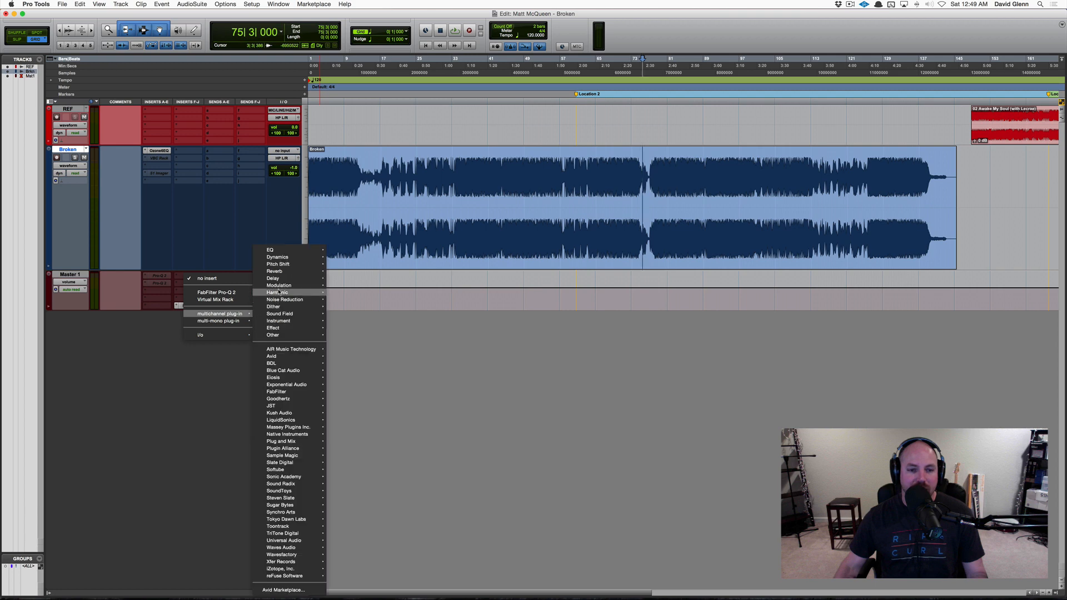
mouse_move(281, 251)
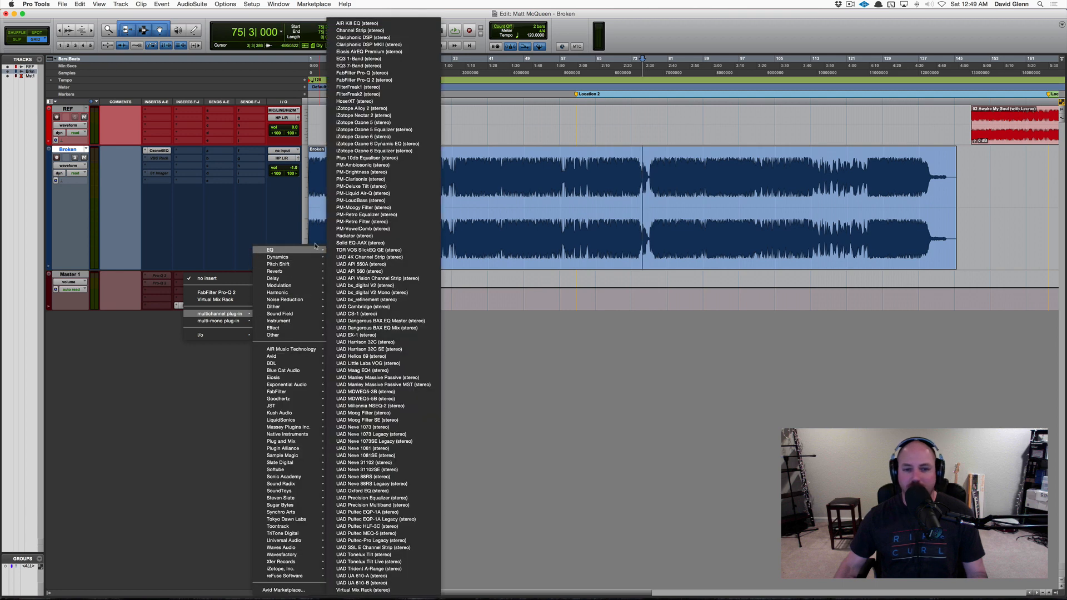
click(396, 80)
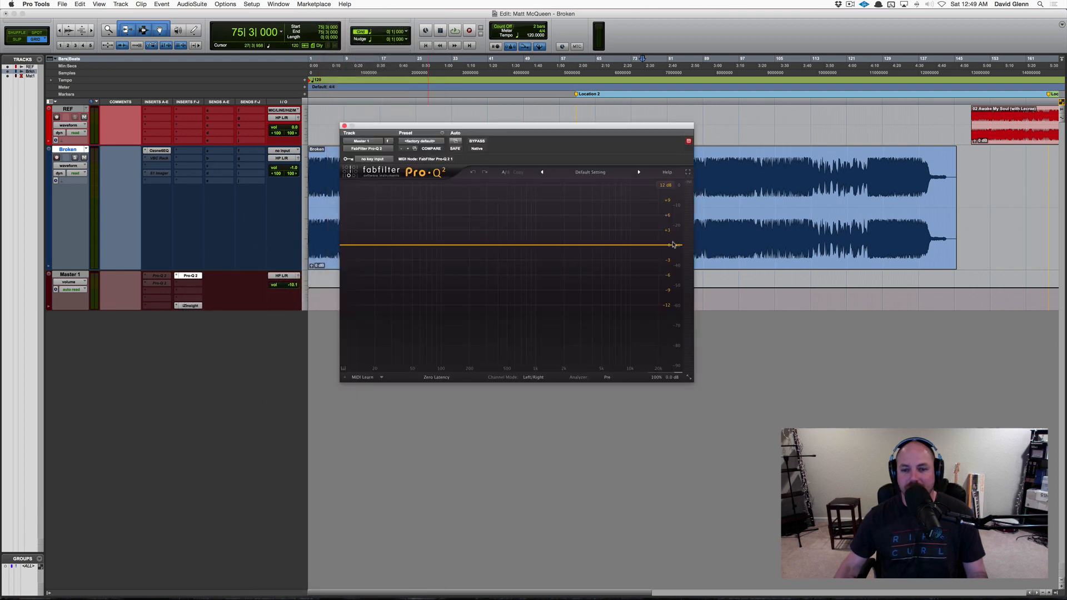
drag(674, 244, 603, 256)
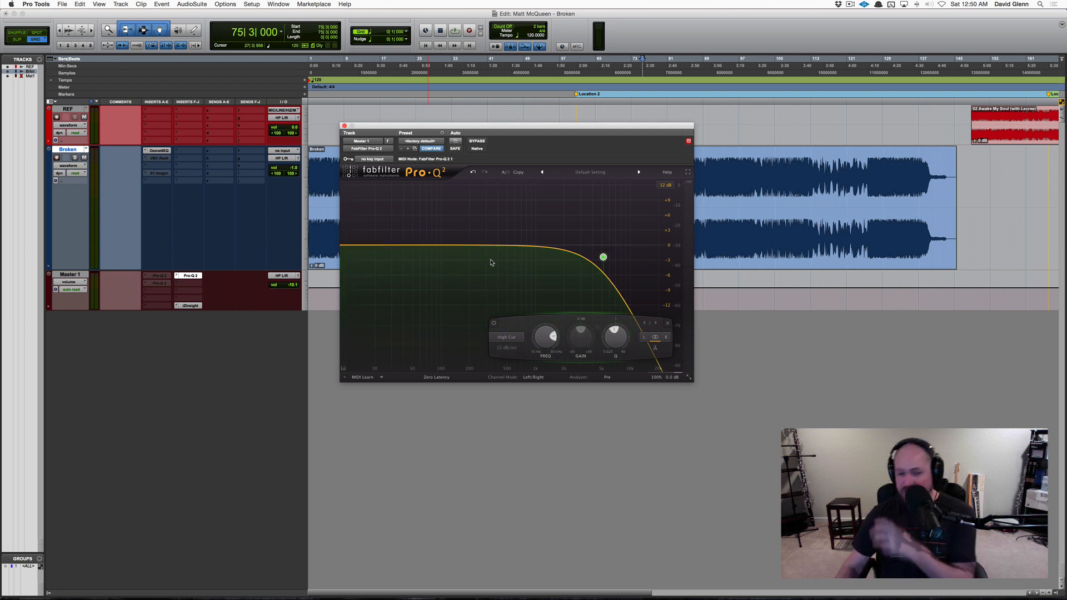
mouse_move(604, 259)
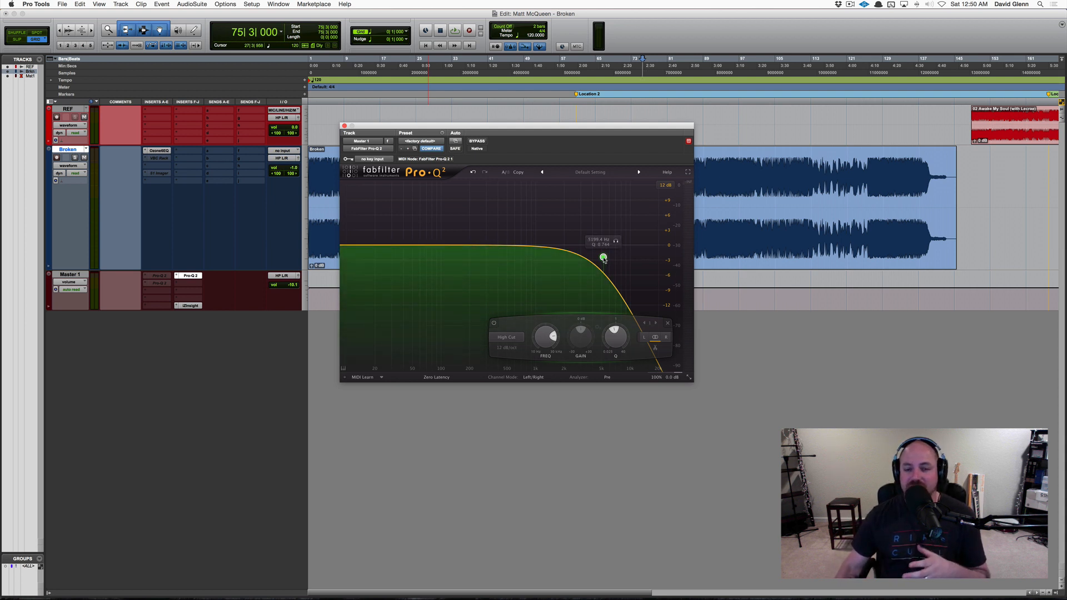
drag(605, 260, 613, 259)
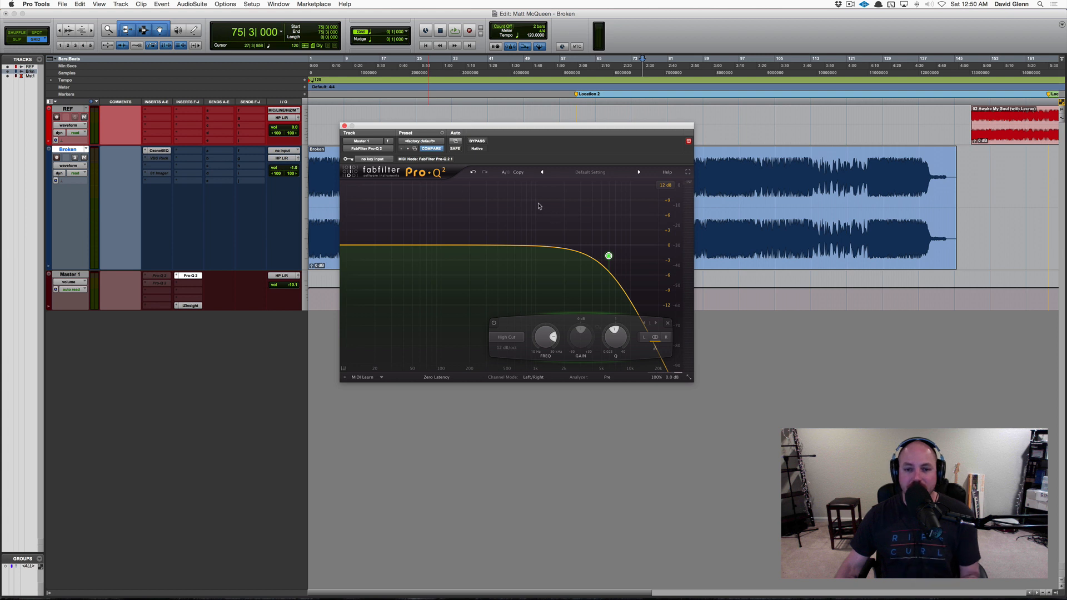
Step: Close the Pro-Q 2 window and remove that high-cut EQ from Master 1's inserts
click(344, 126)
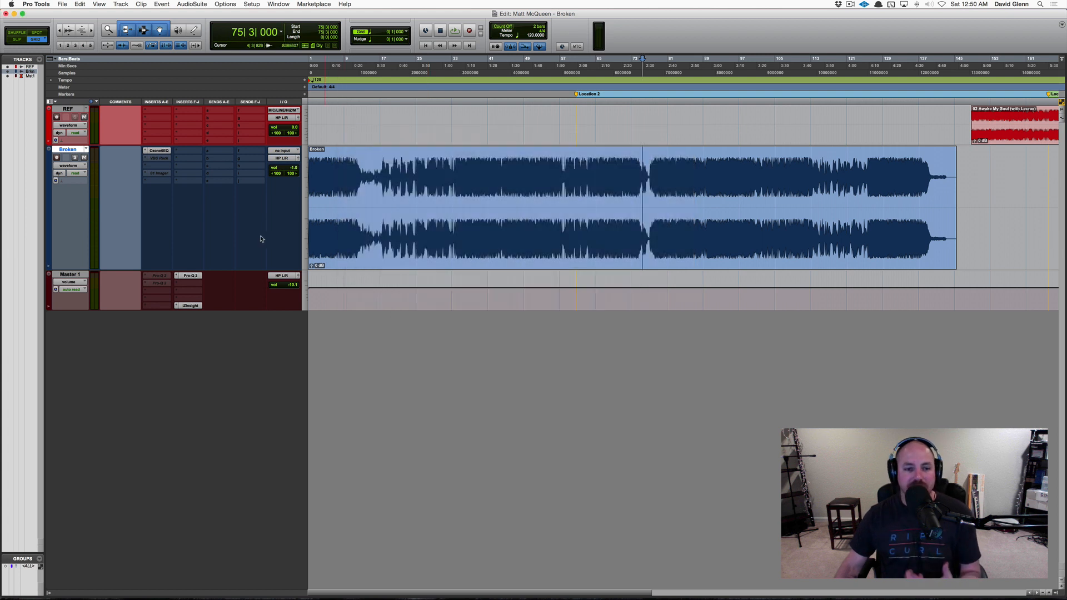
click(177, 276)
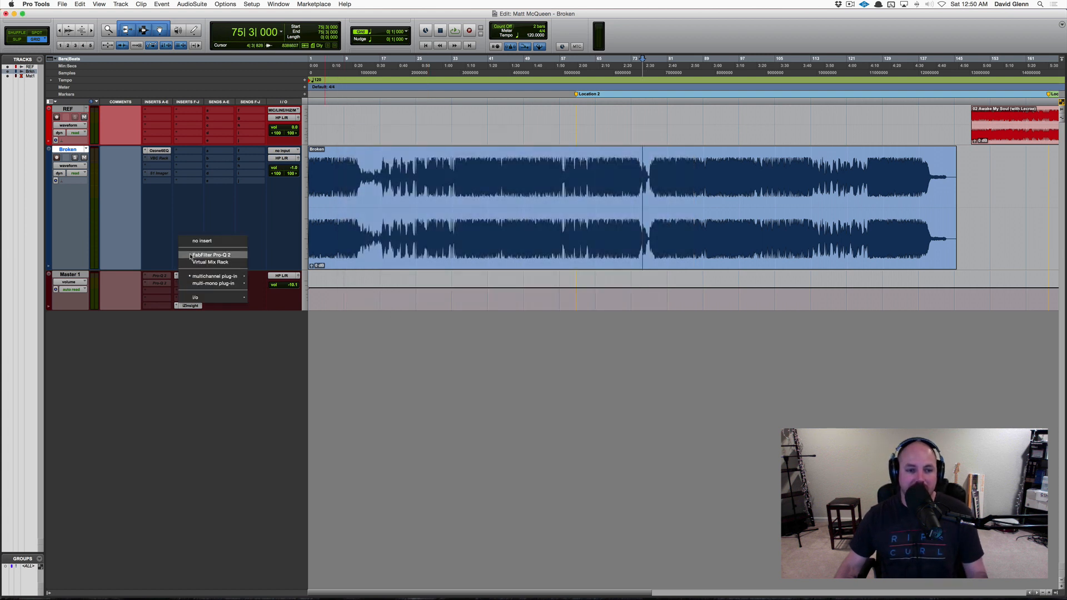
click(194, 242)
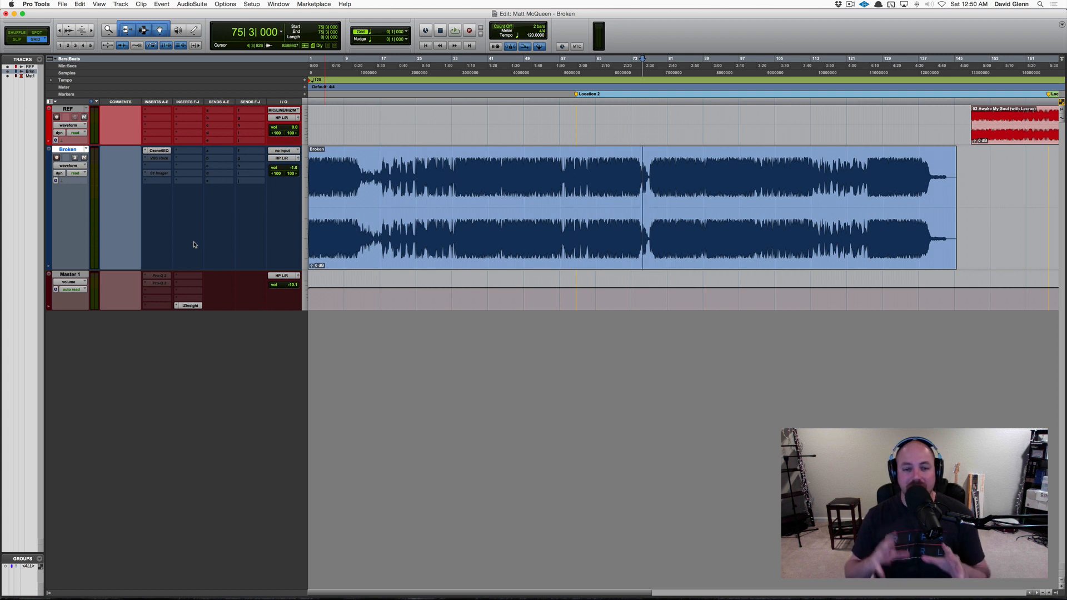
Step: Play Broken from 25|3 into the section after bar 31
click(416, 187)
key(space)
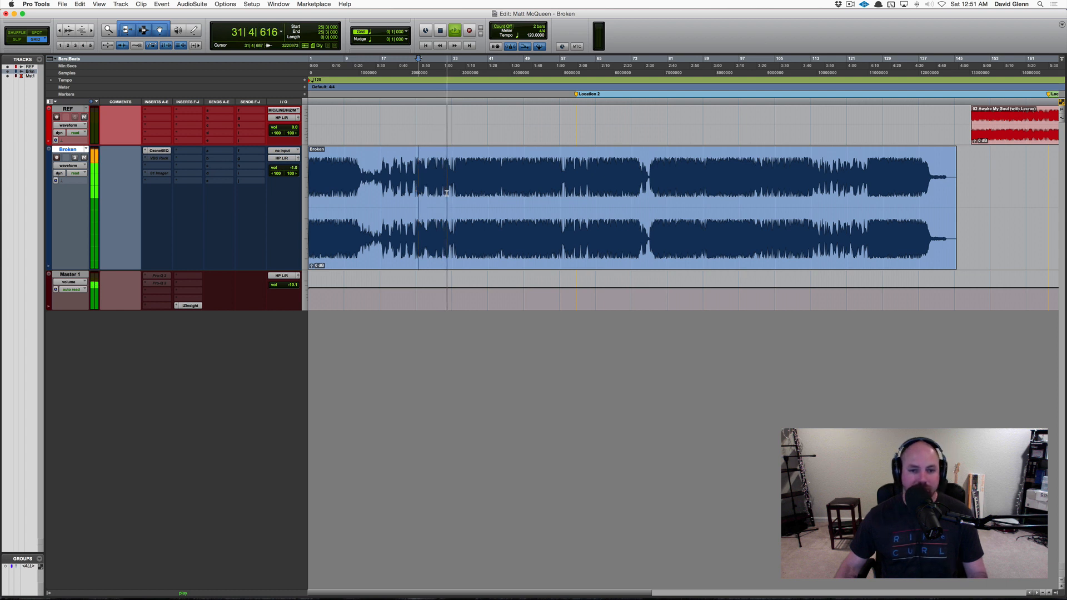
key(space)
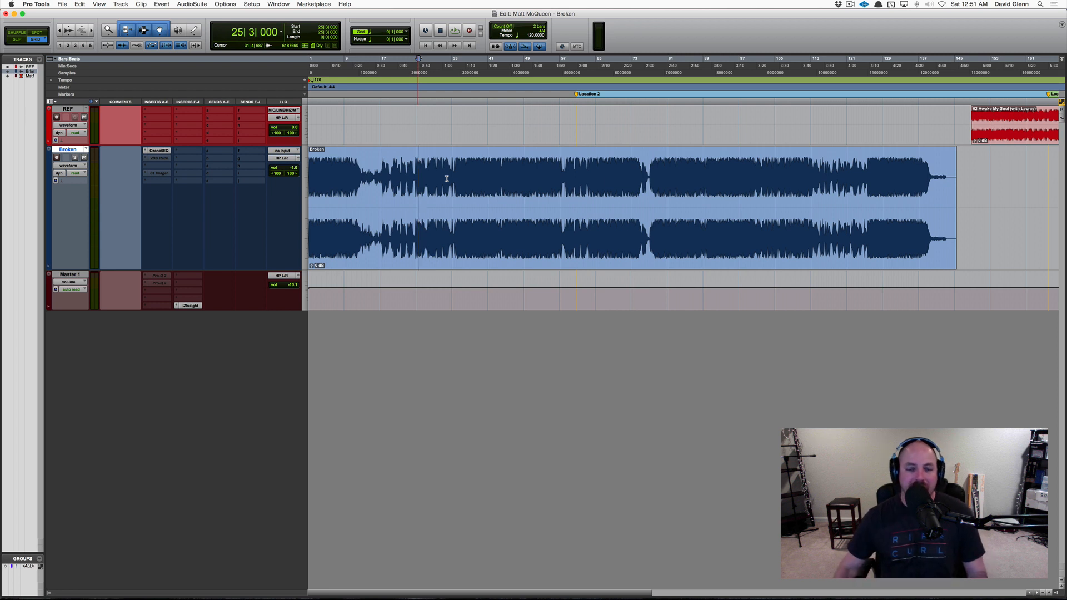
Step: Compare Broken from bar 92, with its Ozone 6 Equalizer bypassed, against the REF track from 165|3
key(r)
key(r)
key(r)
key(t)
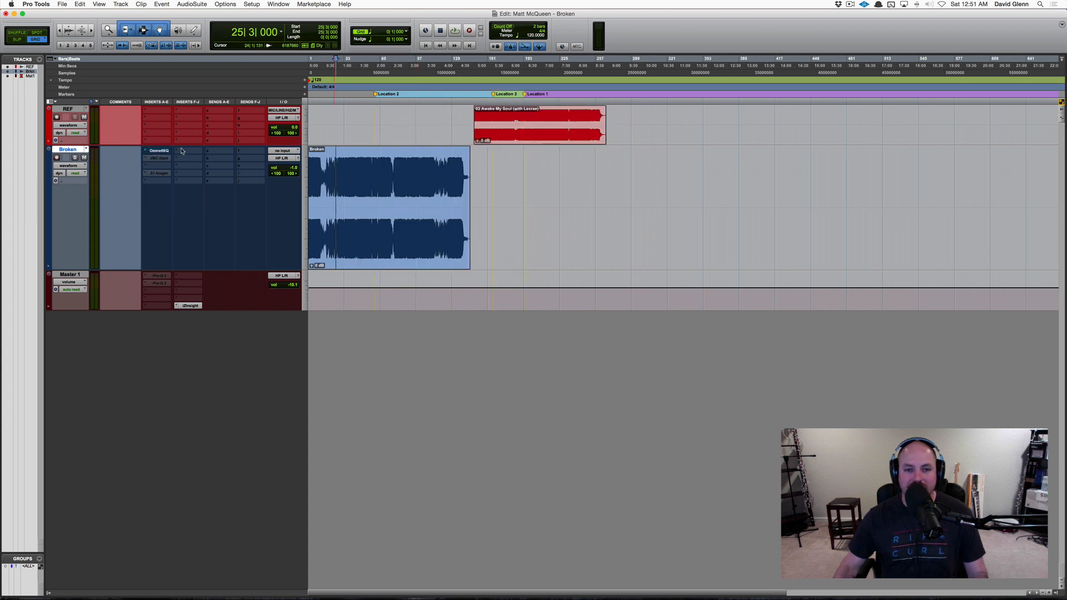
click(410, 182)
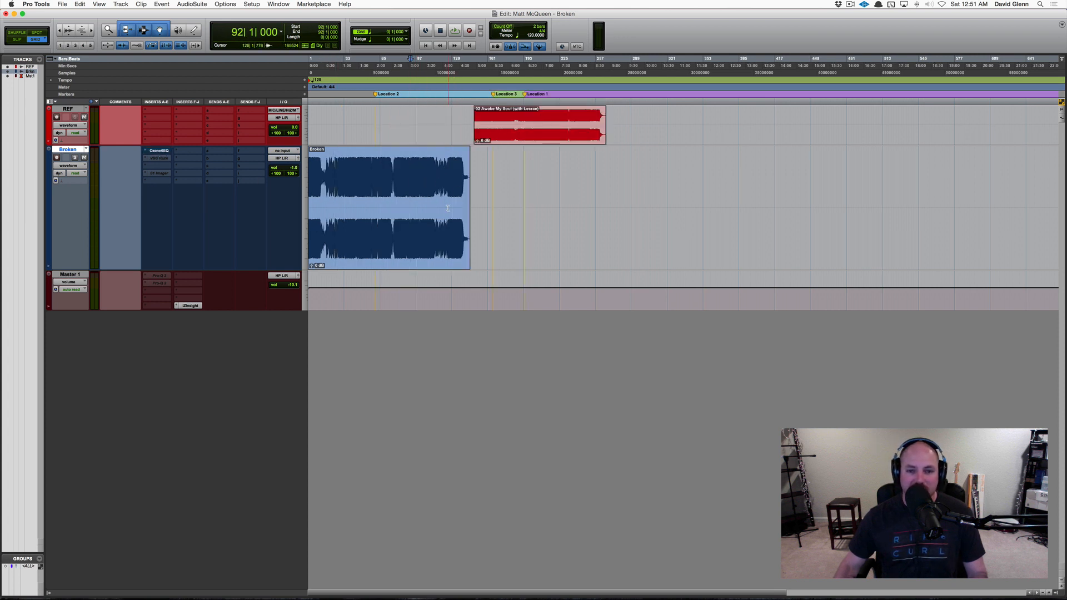
key(space)
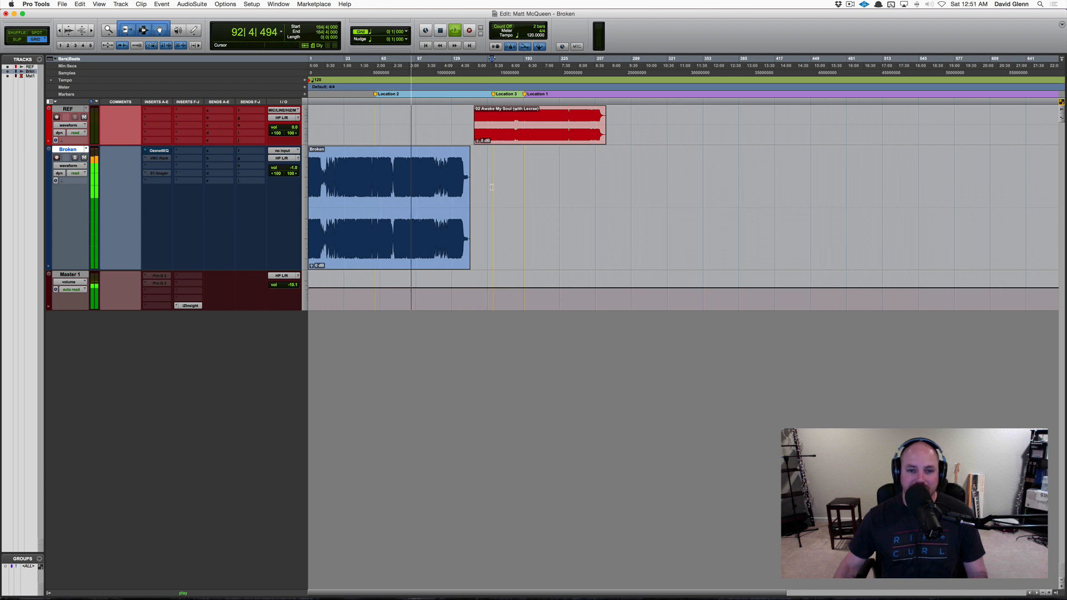
click(492, 186)
key(space)
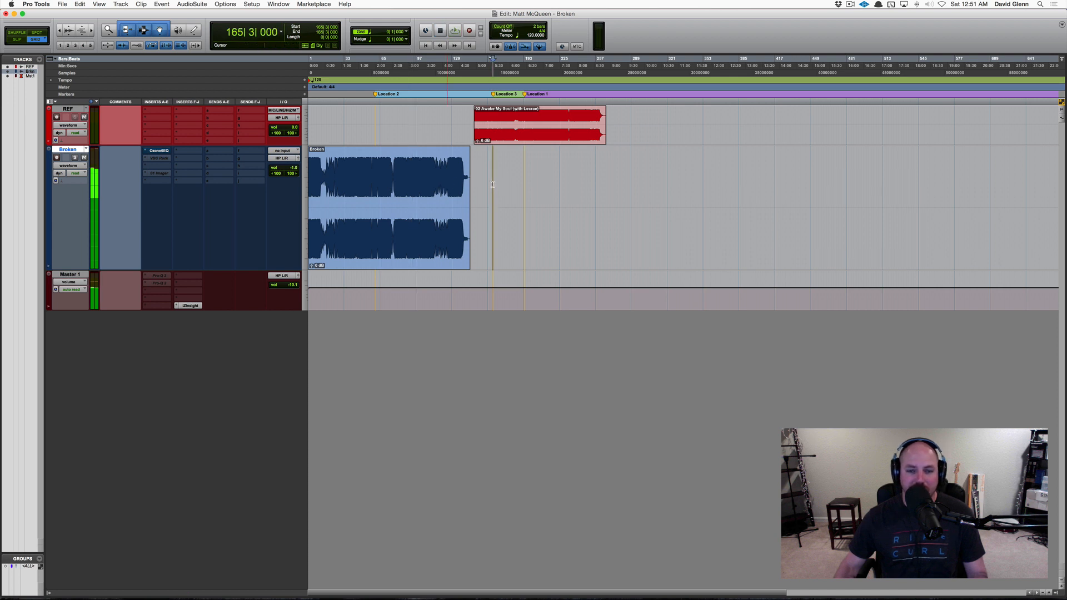
key(space)
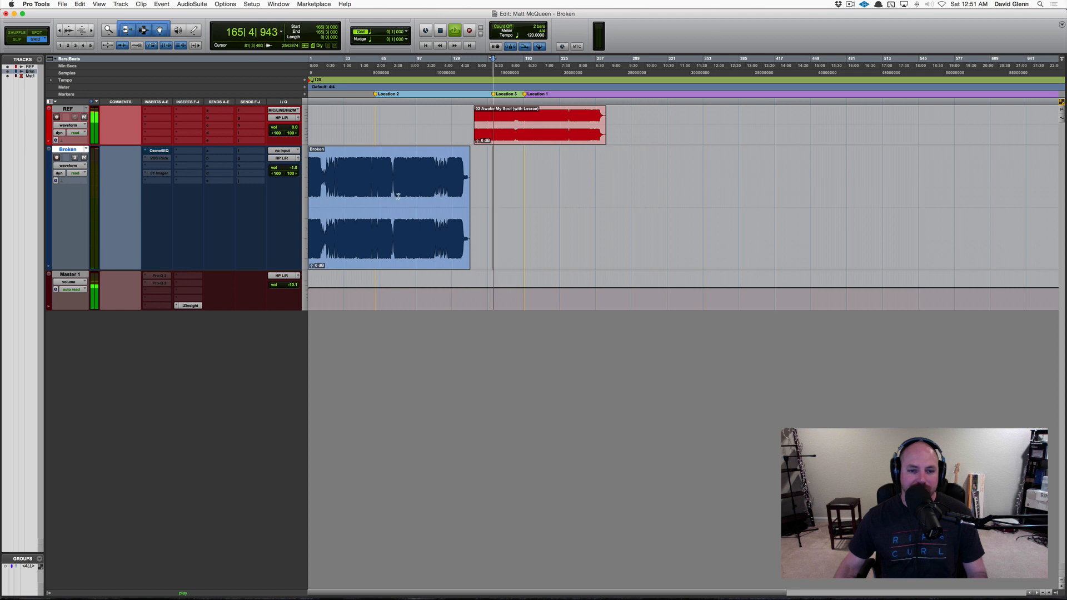
key(space)
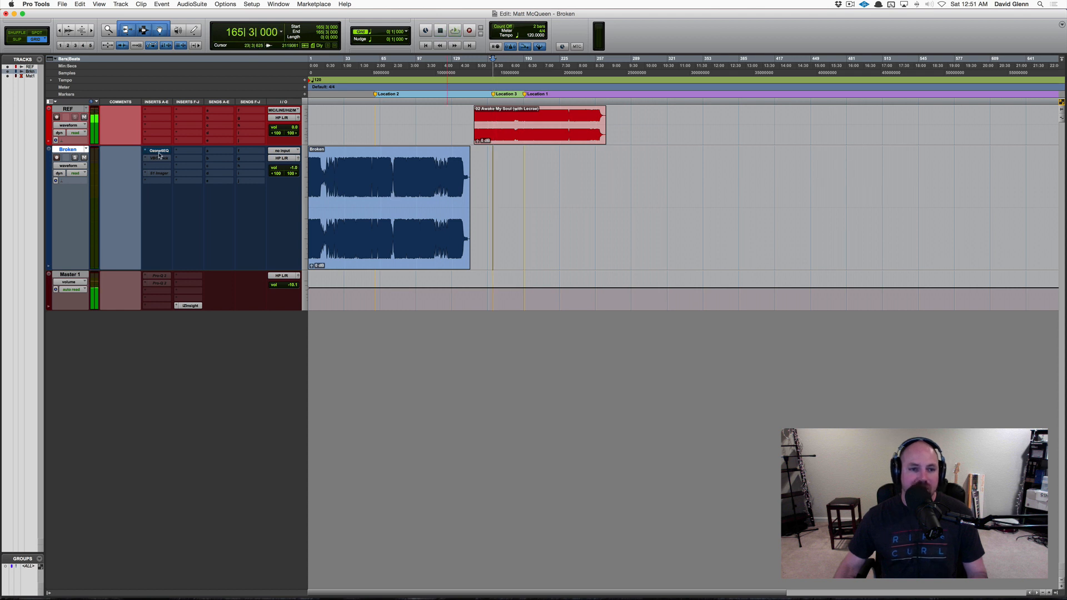
Step: Play Broken from 64|3 with its Ozone 6 Equalizer enabled again
click(377, 194)
key(space)
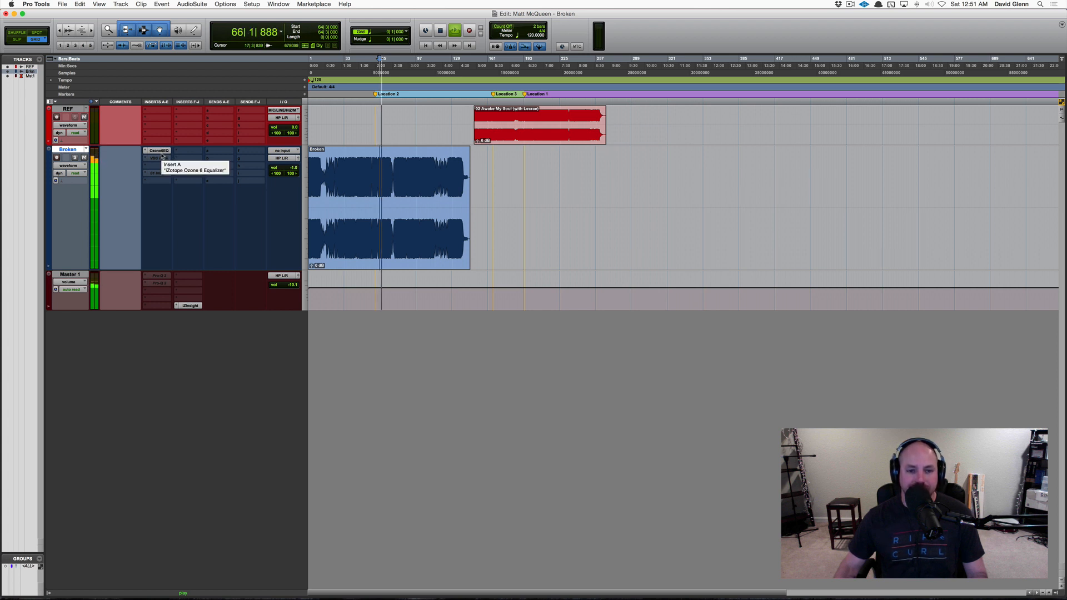
key(space)
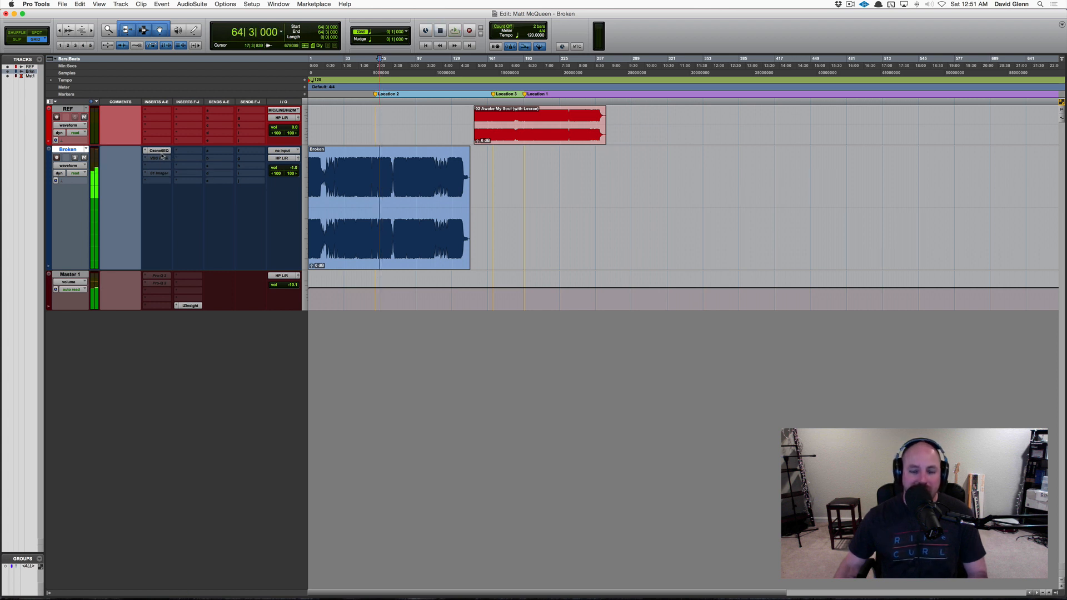